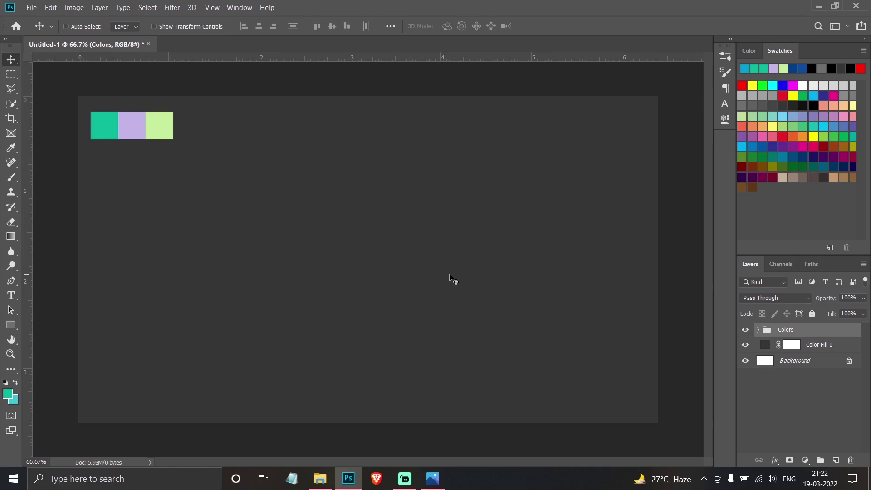
With Bracket.png as the reference, place the valorant-jett-phoenix-reyna wallpaper below the Colors group and enlarge it to about 34.87%
{"action": "key", "text": "alt+Tab"}
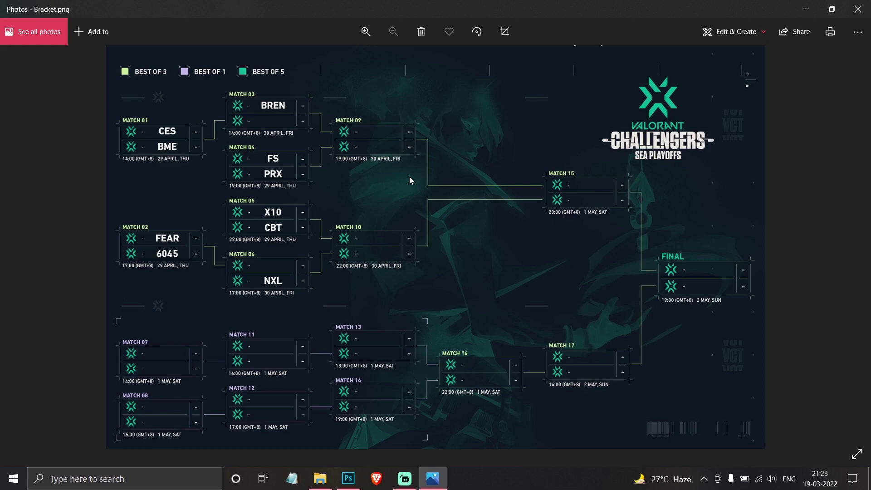
{"action": "key", "text": "alt+Tab"}
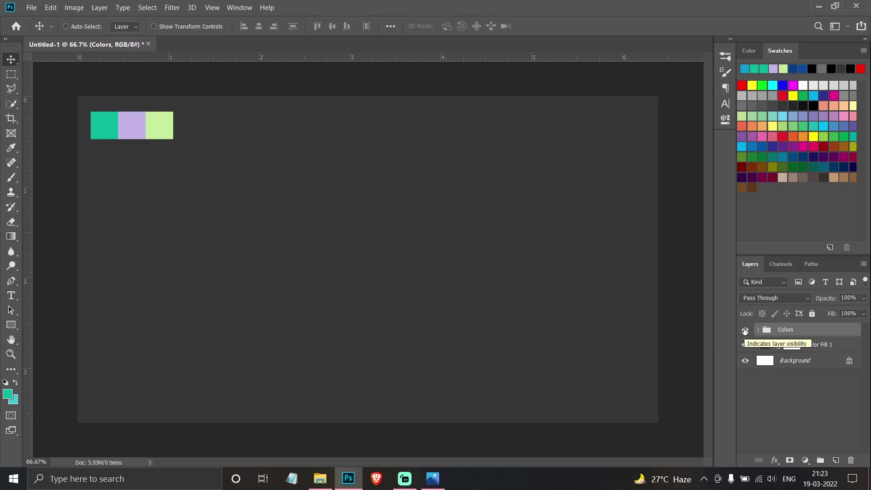
{"action": "left_click", "coordinate": [319, 478]}
{"action": "left_click_drag", "start_coordinate": [256, 95], "coordinate": [353, 280]}
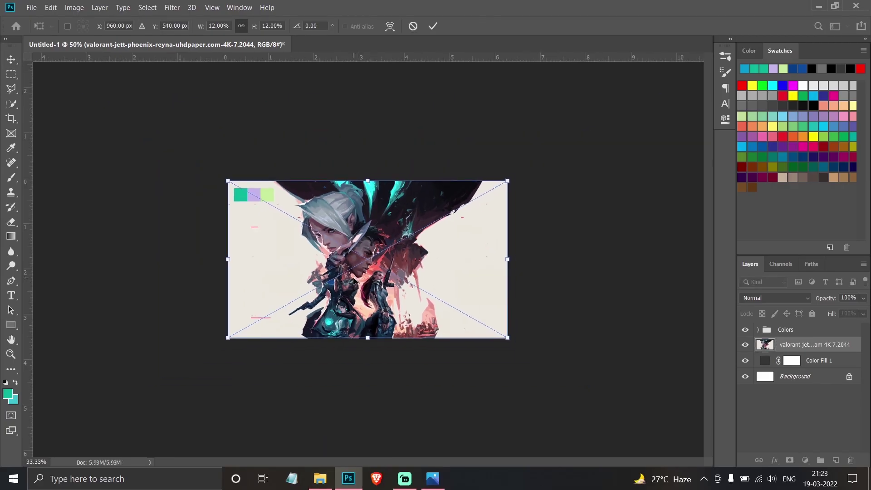
{"action": "scroll", "coordinate": [354, 280], "scroll_direction": "down", "scroll_amount": 2}
{"action": "left_click_drag", "start_coordinate": [368, 218], "coordinate": [375, 63]}
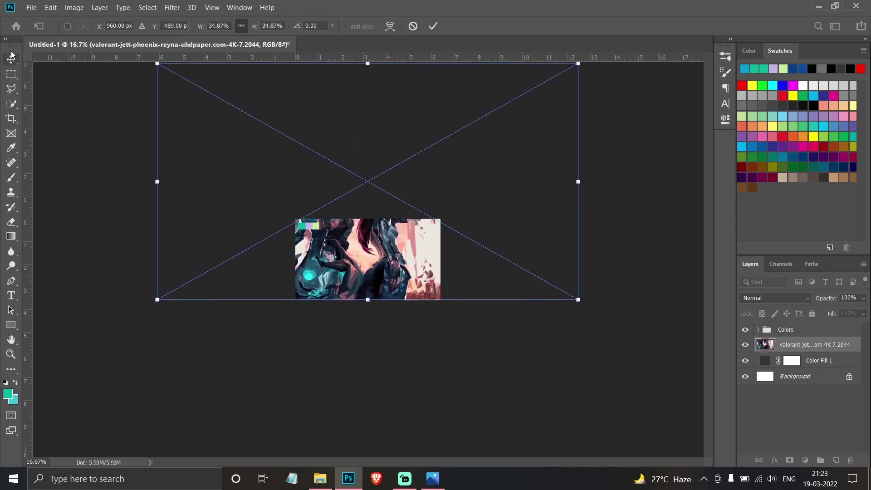
Reposition the enlarged artwork so that the two characters' faces and the blade fill the canvas
{"action": "left_click", "coordinate": [11, 56]}
{"action": "left_click_drag", "start_coordinate": [364, 254], "coordinate": [373, 364]}
{"action": "mouse_move", "coordinate": [380, 278]}
{"action": "left_mouse_down"}
{"action": "mouse_move", "coordinate": [382, 308]}
{"action": "mouse_move", "coordinate": [377, 283]}
{"action": "left_mouse_up"}
{"action": "key", "text": "ctrl+plus"}
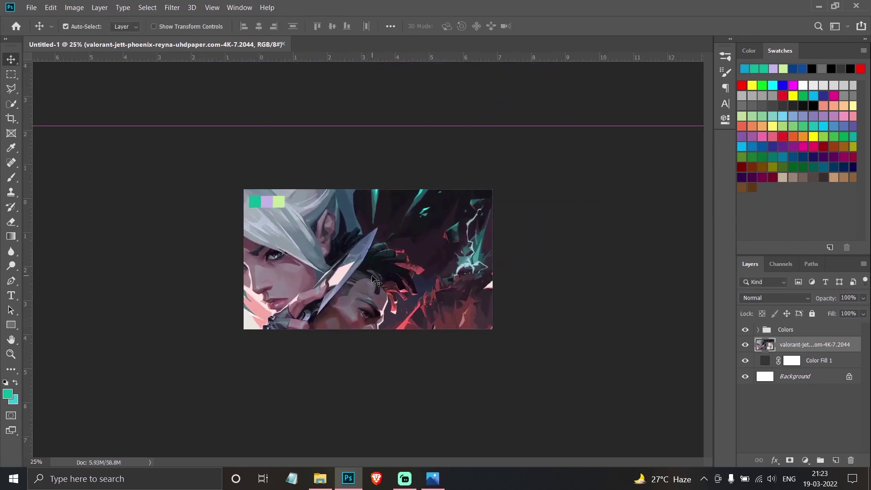
{"action": "key", "text": "ctrl+plus"}
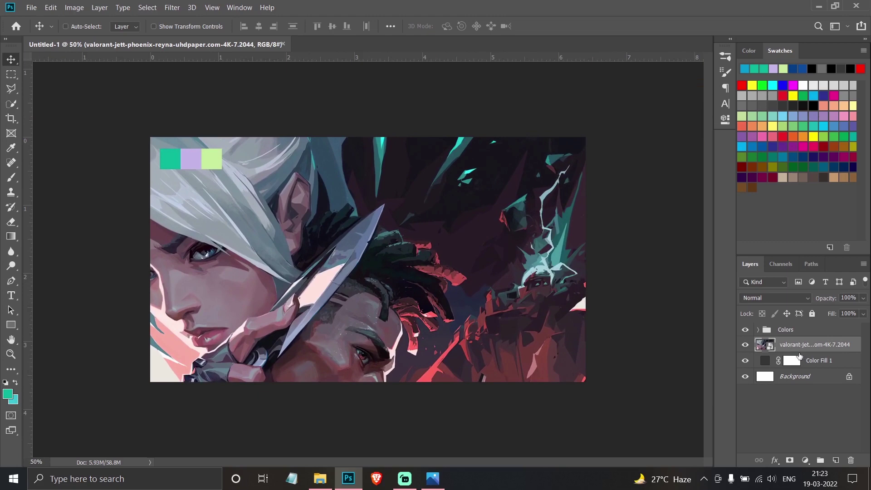
Compare with the Bracket.png reference and add a gradient map adjustment using the Black, White gradient above the artwork
{"action": "left_click", "coordinate": [433, 478]}
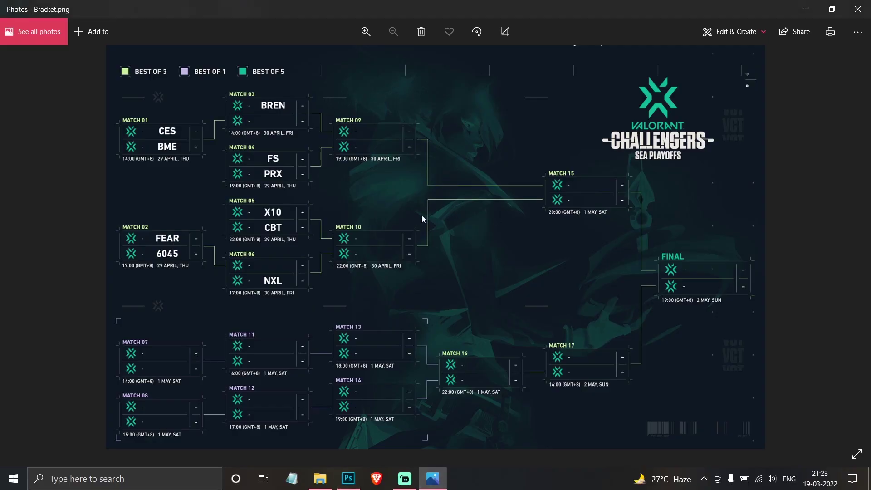
{"action": "left_click", "coordinate": [806, 9]}
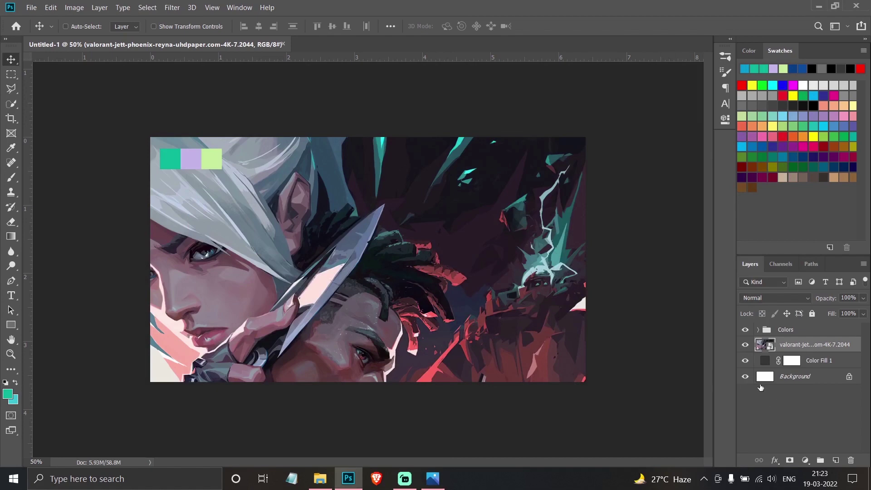
{"action": "left_click", "coordinate": [804, 460]}
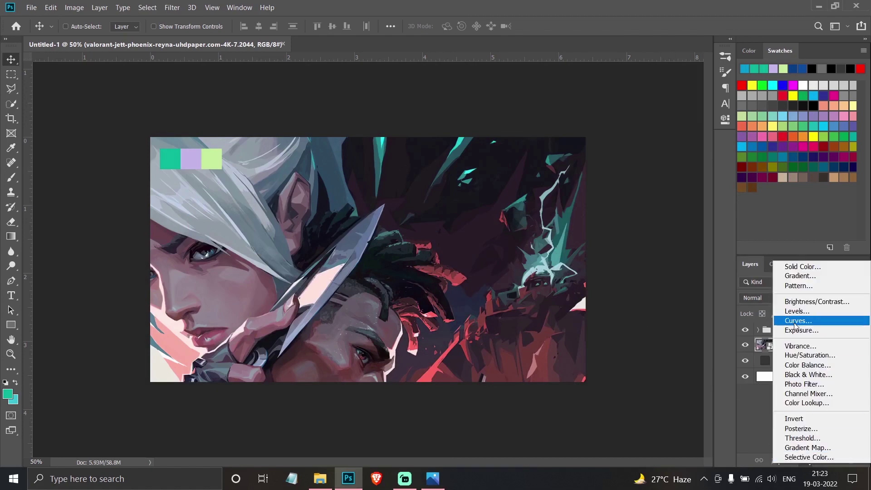
{"action": "left_click", "coordinate": [807, 448]}
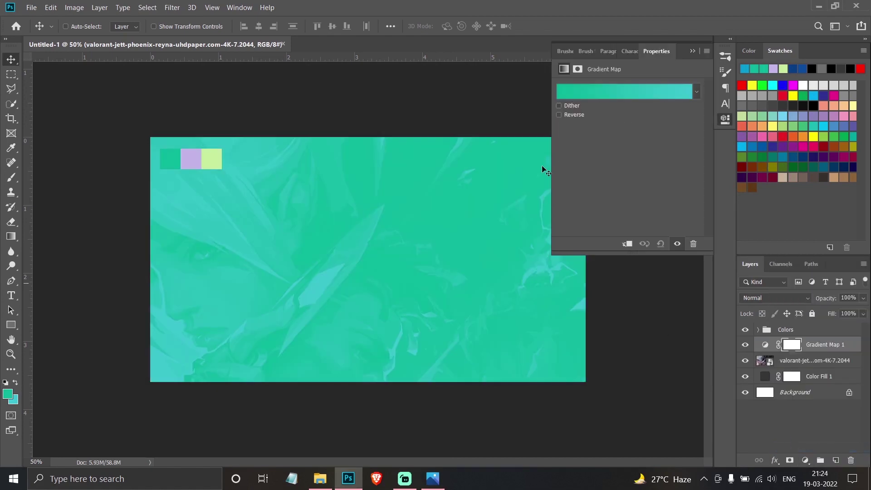
{"action": "left_click", "coordinate": [615, 90]}
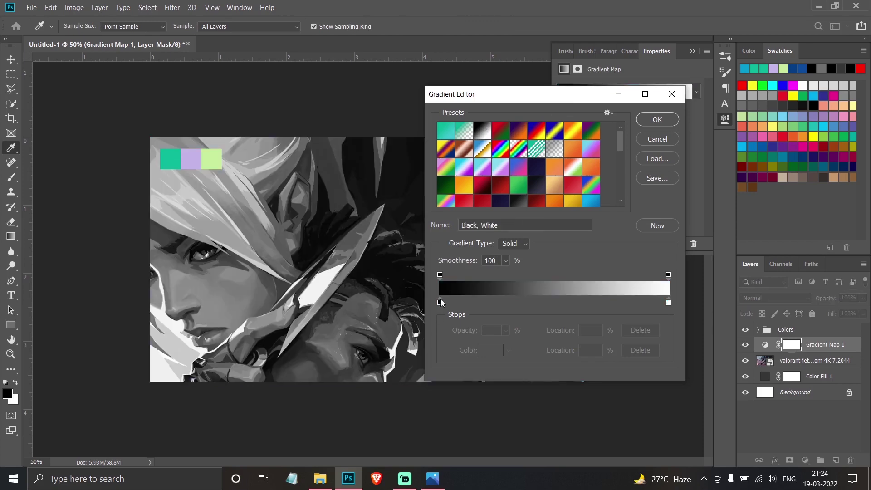
{"action": "double_click", "coordinate": [668, 302]}
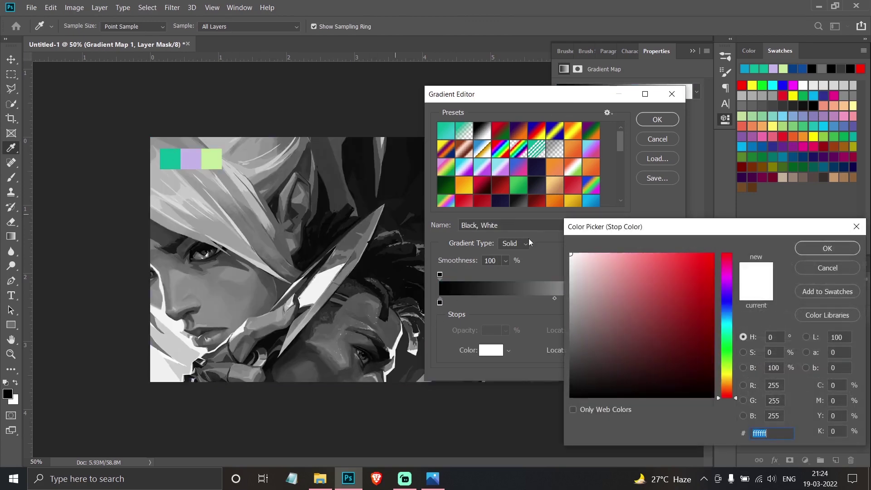
{"action": "left_click", "coordinate": [827, 248]}
{"action": "left_click", "coordinate": [657, 119]}
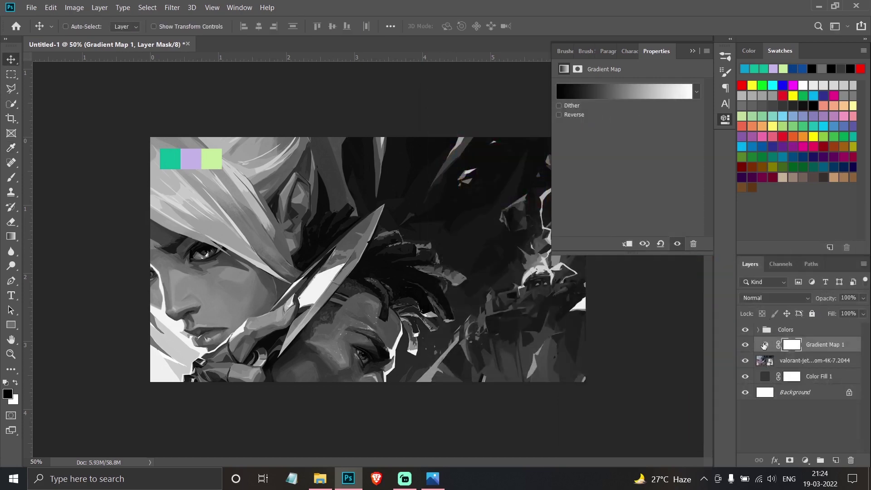
Set the gradient map's white stop to green #0eb698, sampled from the colour palette on the canvas
{"action": "left_click", "coordinate": [764, 345]}
{"action": "left_click", "coordinate": [624, 91]}
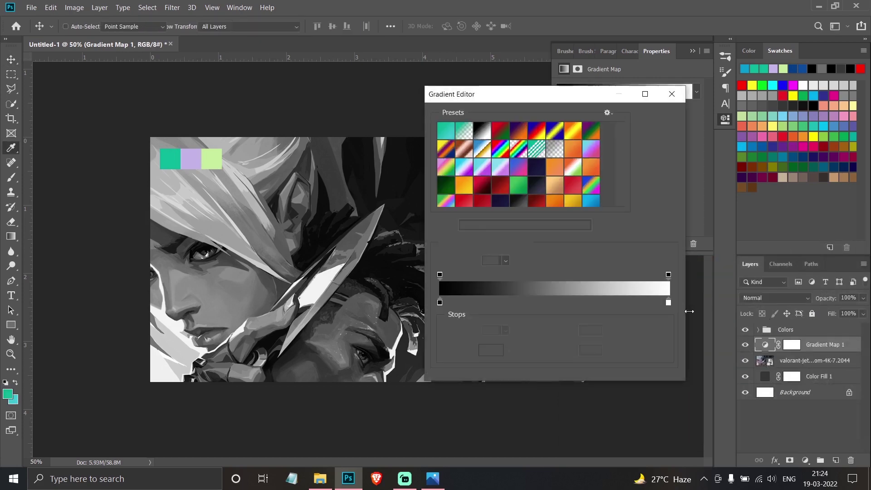
{"action": "double_click", "coordinate": [668, 303]}
{"action": "left_click", "coordinate": [180, 158]}
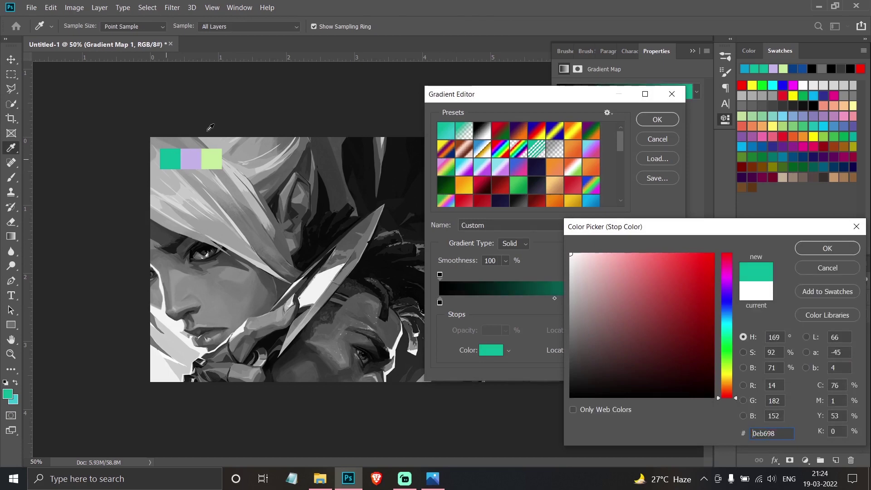
{"action": "left_click", "coordinate": [827, 248]}
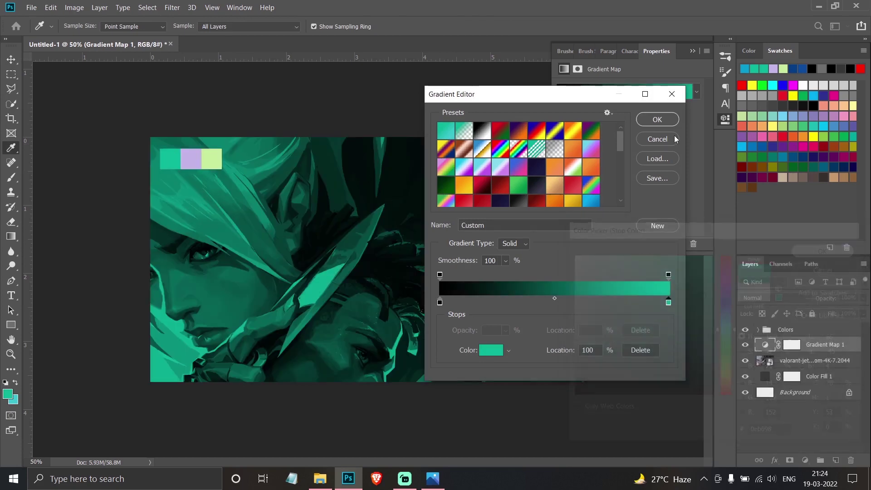
{"action": "left_click", "coordinate": [657, 119]}
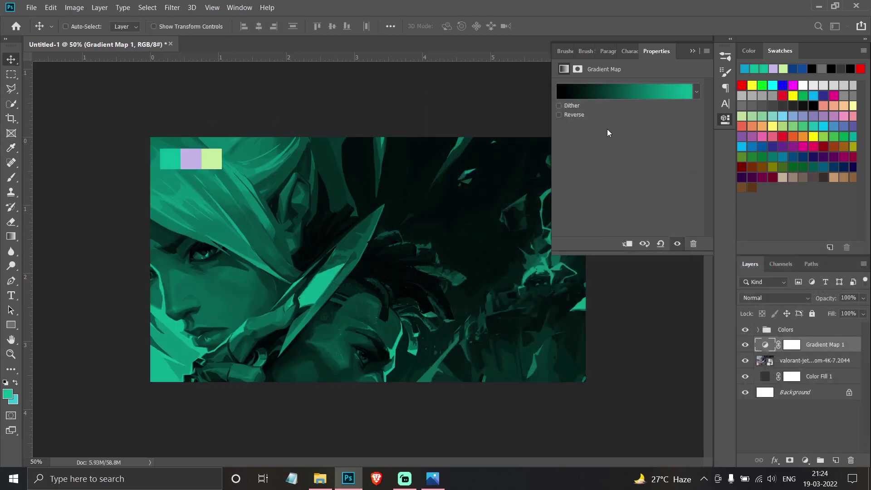
Reverse the gradient map and darken its green end stop to #03372e
{"action": "left_click", "coordinate": [558, 114]}
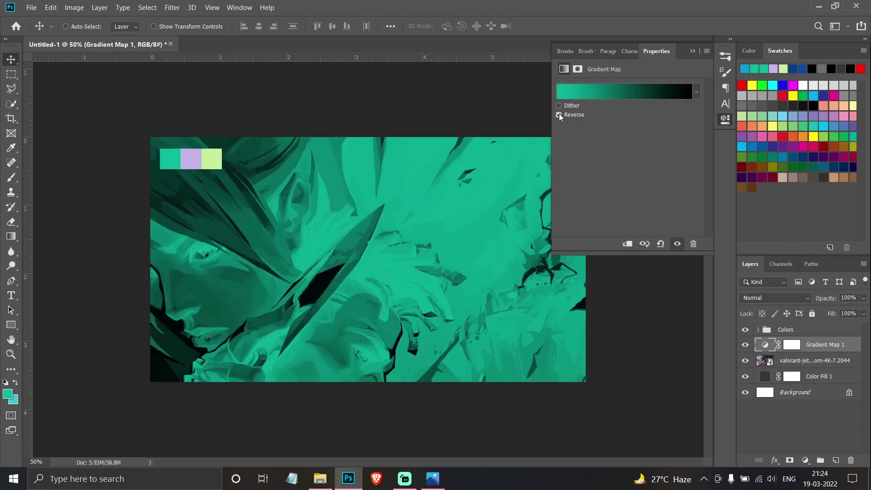
{"action": "left_click", "coordinate": [627, 90]}
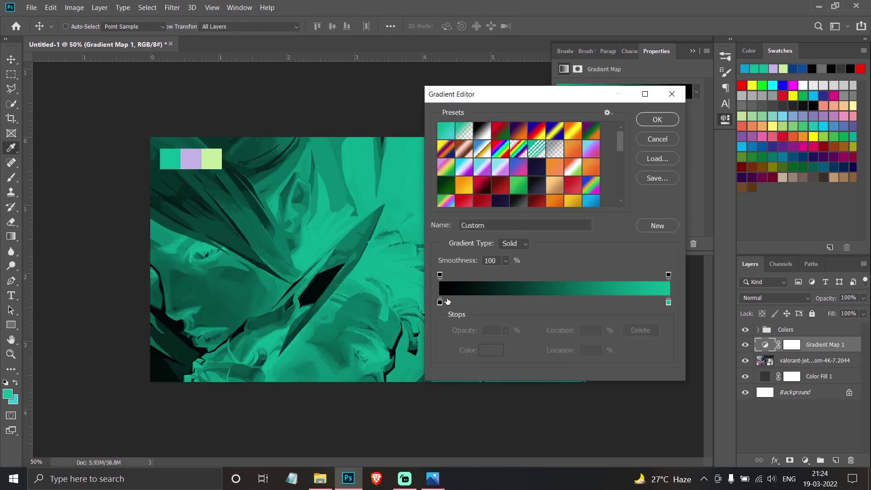
{"action": "left_click", "coordinate": [668, 303]}
{"action": "left_click", "coordinate": [491, 350]}
{"action": "left_click", "coordinate": [704, 359]}
{"action": "left_click", "coordinate": [705, 354]}
{"action": "key", "text": "Return"}
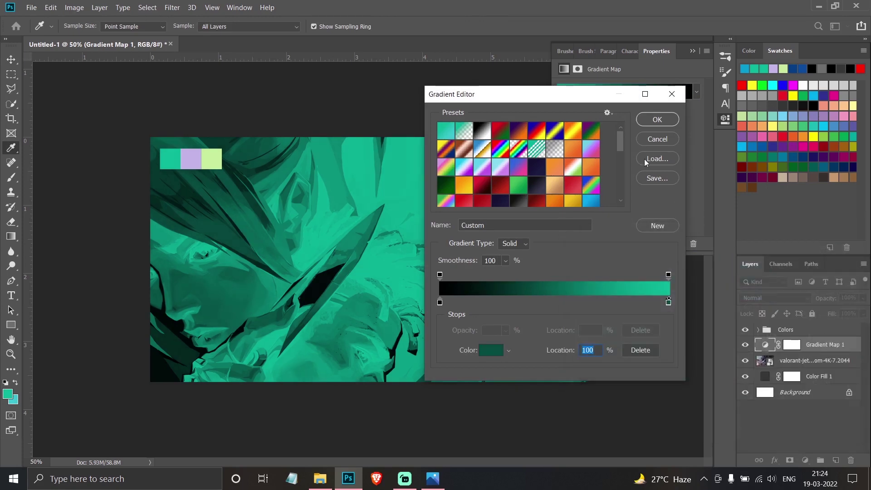
{"action": "left_click_drag", "start_coordinate": [668, 303], "coordinate": [632, 304]}
{"action": "left_click", "coordinate": [641, 351]}
{"action": "double_click", "coordinate": [668, 304]}
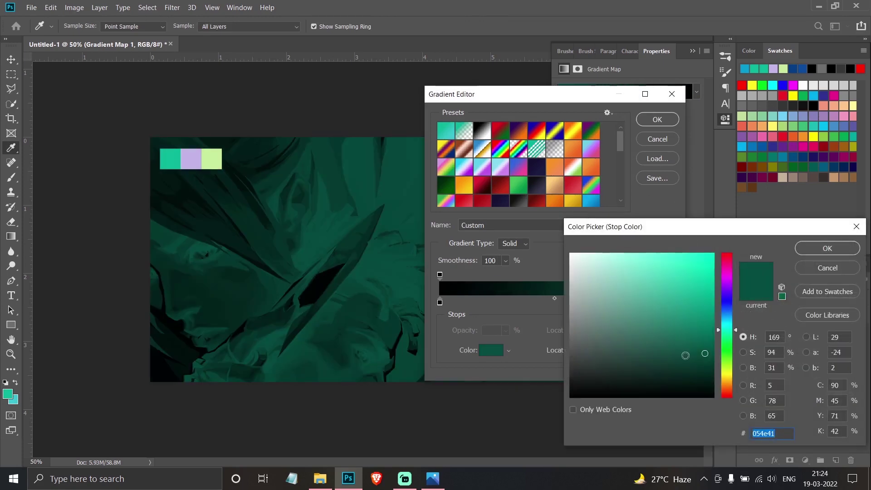
{"action": "left_click", "coordinate": [707, 363]}
{"action": "left_click", "coordinate": [706, 366]}
{"action": "key", "text": "Return"}
Tint the gradient map's black stop to #000d0b and make its green end stop slightly darker
{"action": "double_click", "coordinate": [440, 302]}
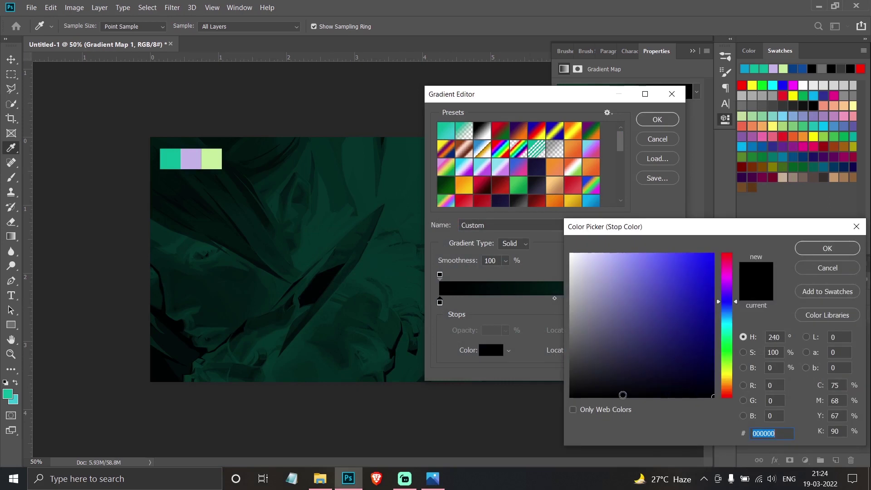
{"action": "left_click", "coordinate": [756, 69]}
{"action": "left_click", "coordinate": [711, 389]}
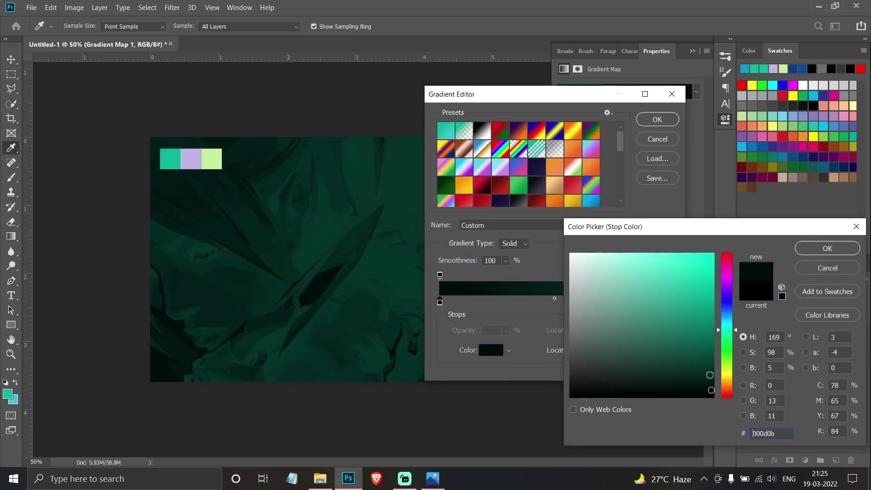
{"action": "left_click", "coordinate": [827, 248]}
{"action": "double_click", "coordinate": [668, 302]}
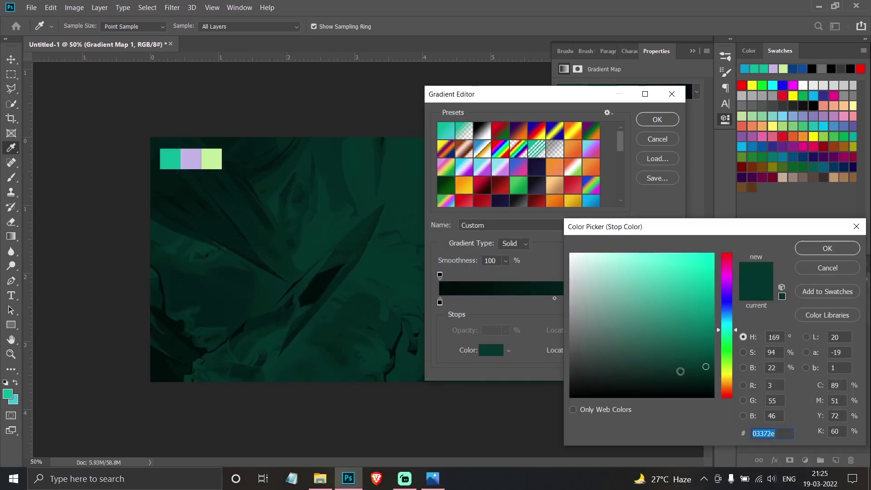
{"action": "left_click", "coordinate": [706, 371]}
{"action": "key", "text": "Return"}
{"action": "left_click", "coordinate": [669, 123]}
Move the wallpaper artwork up beneath the gradient map so that the characters' bodies fill the canvas
{"action": "left_click", "coordinate": [815, 364]}
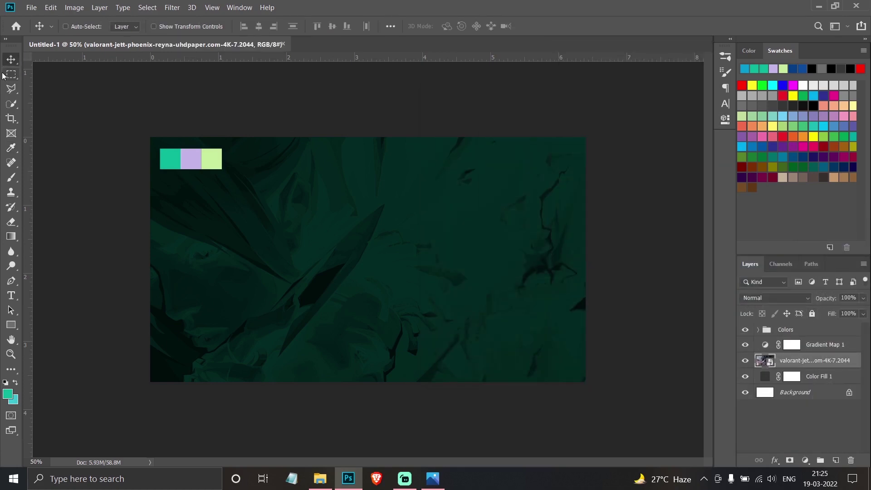
{"action": "left_click_drag", "start_coordinate": [352, 259], "coordinate": [367, 225]}
Fine-tune the gradient map's green end stop to a slightly duller, darker shade and hide the Colors group
{"action": "double_click", "coordinate": [765, 344]}
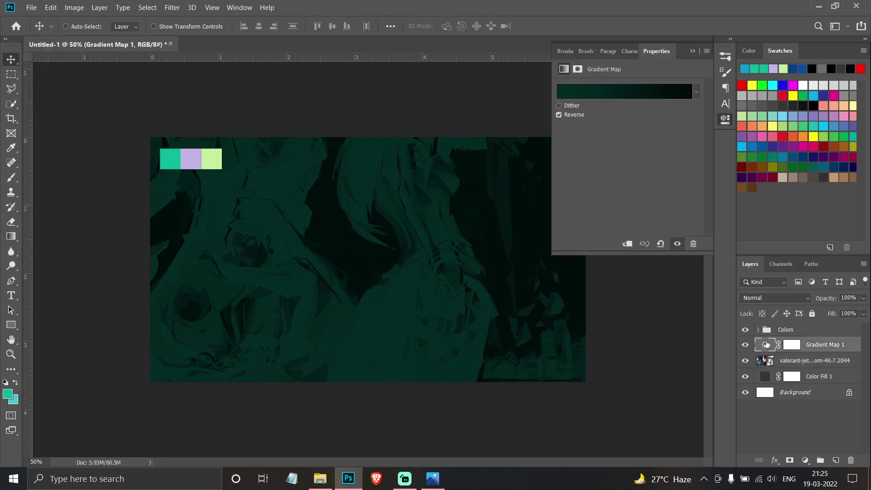
{"action": "left_click", "coordinate": [613, 89]}
{"action": "double_click", "coordinate": [669, 303]}
{"action": "mouse_move", "coordinate": [708, 374]}
{"action": "left_mouse_down"}
{"action": "mouse_move", "coordinate": [699, 349]}
{"action": "mouse_move", "coordinate": [701, 377]}
{"action": "left_mouse_up"}
{"action": "key", "text": "Return"}
{"action": "key", "text": "Return"}
{"action": "left_click", "coordinate": [692, 51]}
{"action": "left_click", "coordinate": [745, 330]}
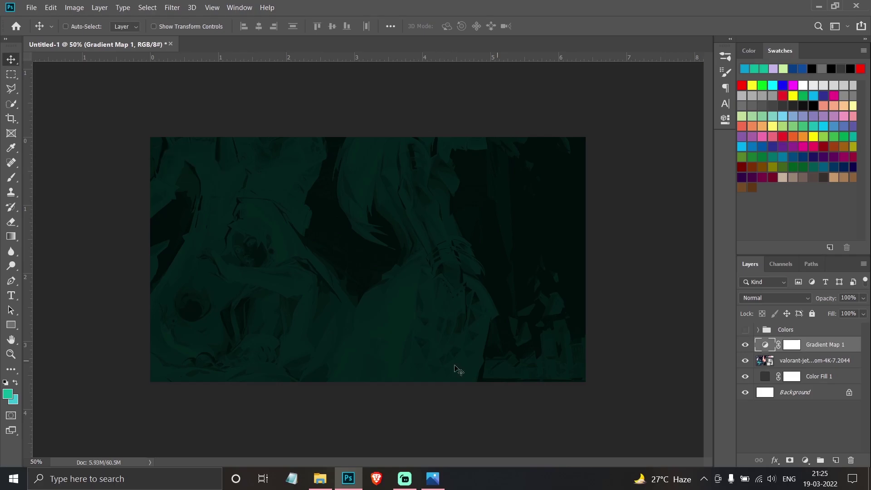
Draw a horizontal line shape about 258 px long with 1 px weight over the artwork and fill it pale green
{"action": "left_click", "coordinate": [433, 478]}
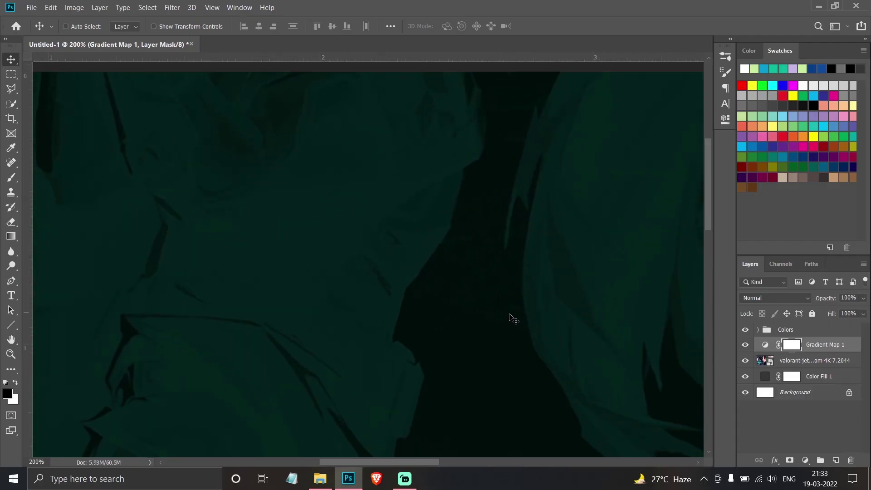
{"action": "left_click", "coordinate": [11, 325]}
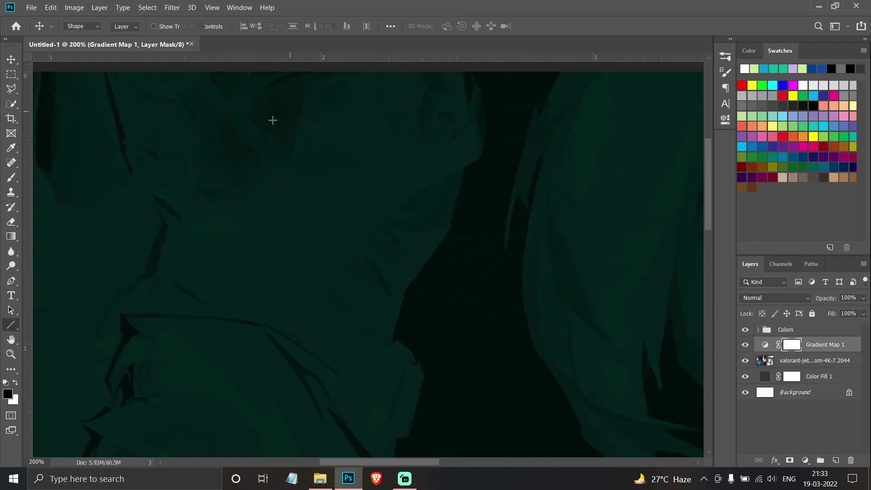
{"action": "left_click_drag", "start_coordinate": [234, 149], "coordinate": [467, 149]}
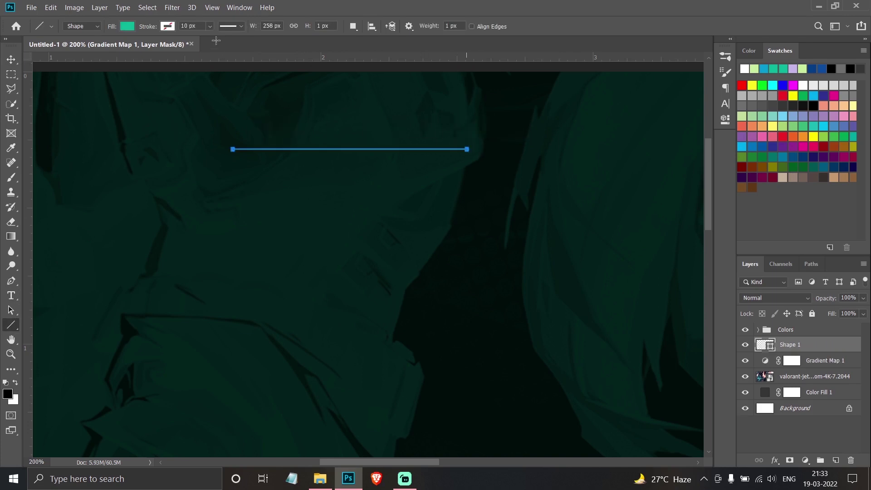
{"action": "left_click", "coordinate": [125, 26]}
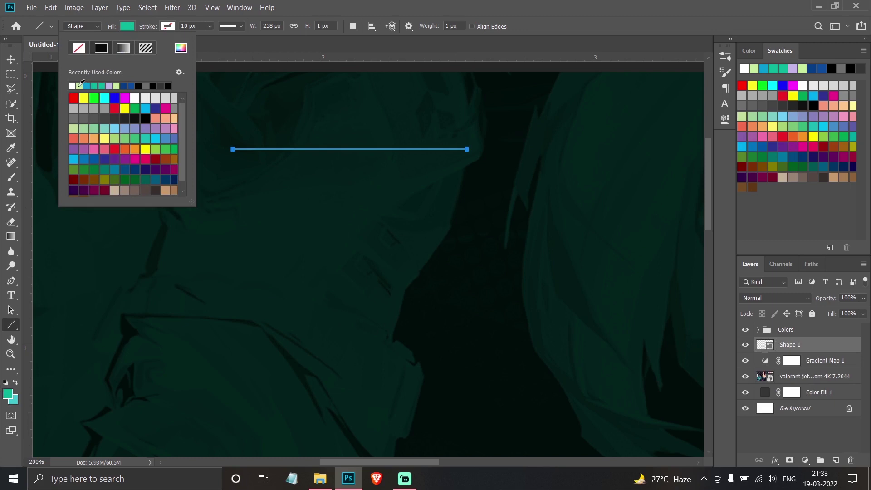
{"action": "left_click", "coordinate": [79, 85]}
{"action": "left_click", "coordinate": [11, 59]}
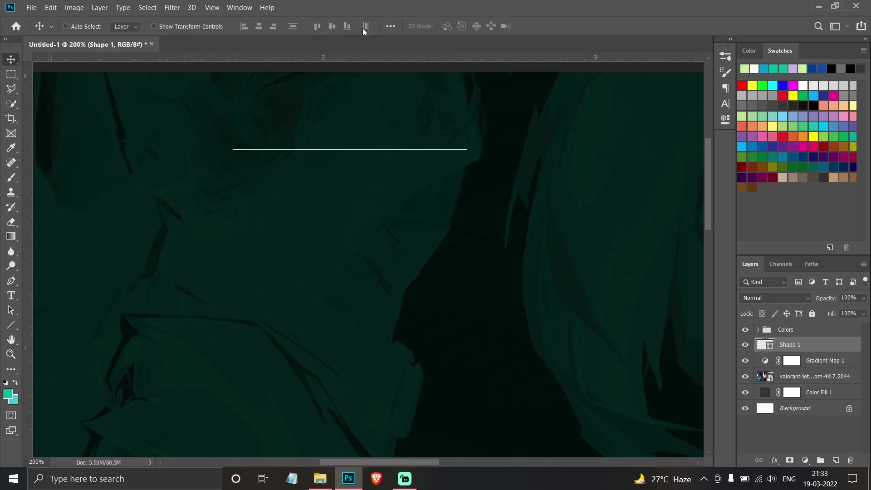
Duplicate the pale green line and place the copy parallel below the original
{"action": "left_click", "coordinate": [11, 326]}
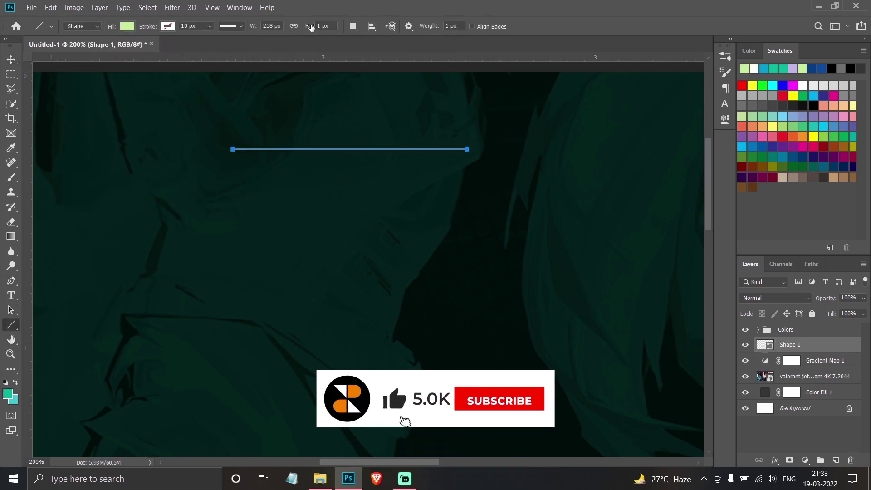
{"action": "key", "text": "v"}
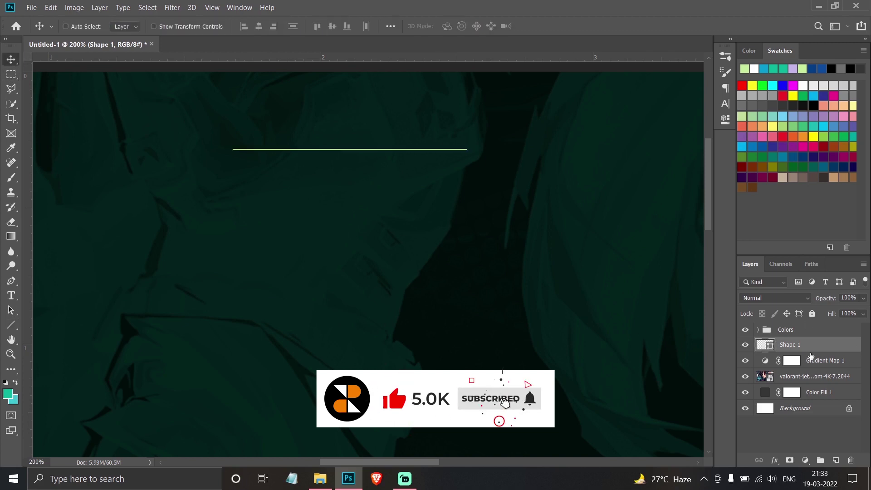
{"action": "left_click_drag", "start_coordinate": [791, 344], "coordinate": [836, 460]}
{"action": "left_click_drag", "start_coordinate": [376, 201], "coordinate": [380, 250]}
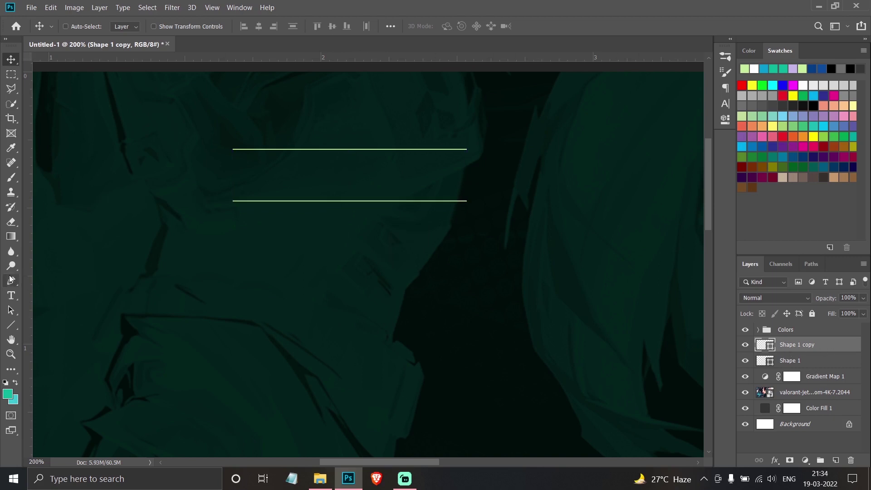
Draw a vertical pale green line crossing both horizontals near their left ends and place a duplicate near their right ends
{"action": "left_click", "coordinate": [11, 326]}
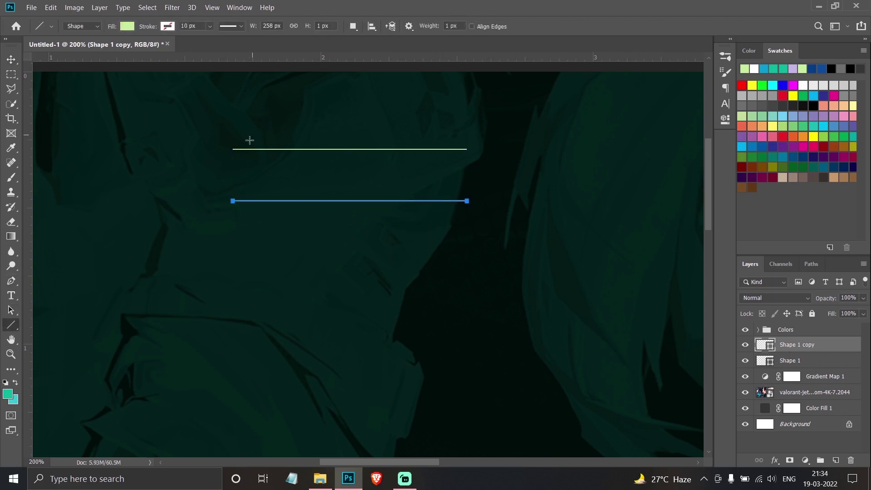
{"action": "left_click_drag", "start_coordinate": [244, 140], "coordinate": [248, 213]}
{"action": "key", "text": "v"}
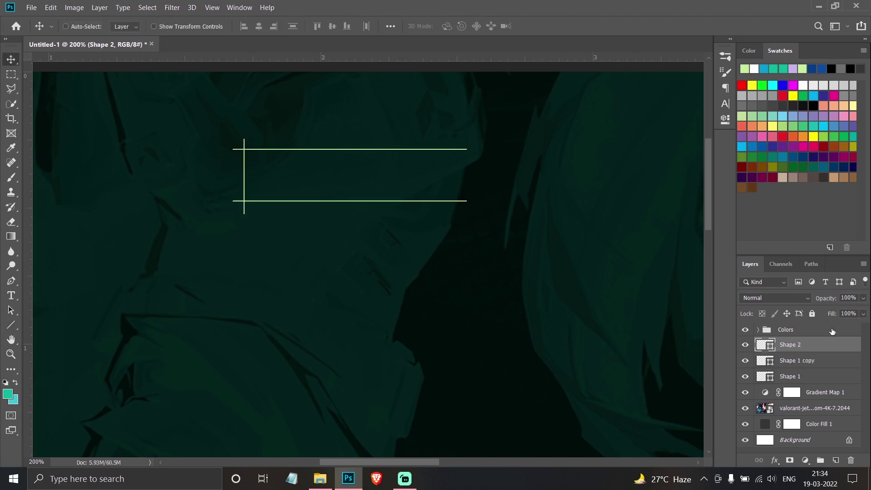
{"action": "key", "text": "ctrl+j"}
{"action": "left_click_drag", "start_coordinate": [280, 208], "coordinate": [475, 183]}
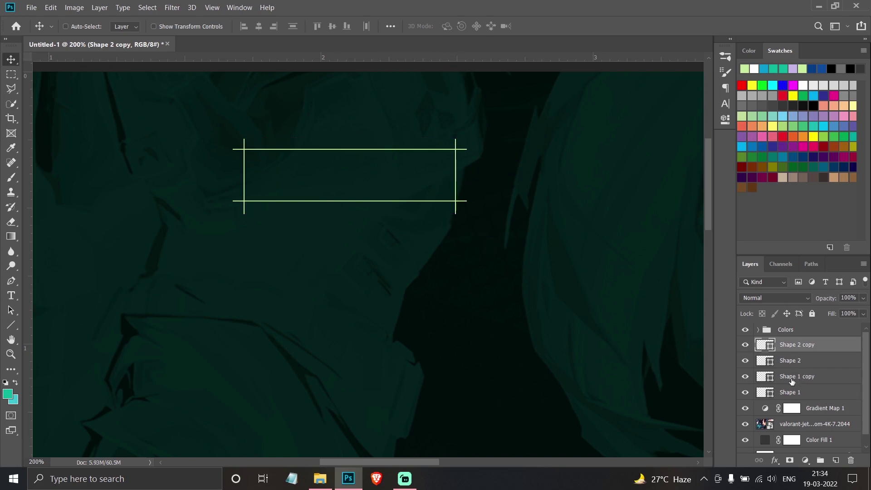
Draw a horizontal line about 222 px long between the vertical lines, fill it white and set its height to 2 px
{"action": "left_click", "coordinate": [11, 325]}
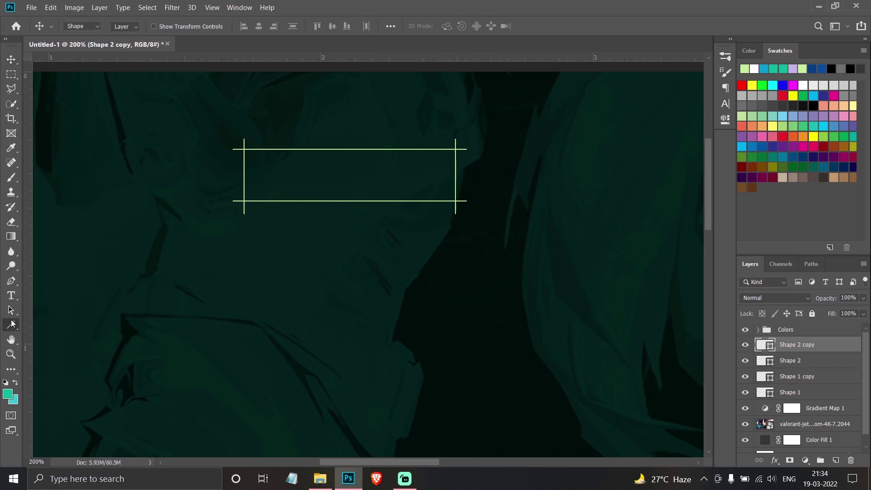
{"action": "left_click_drag", "start_coordinate": [251, 175], "coordinate": [451, 177]}
{"action": "left_click", "coordinate": [129, 26]}
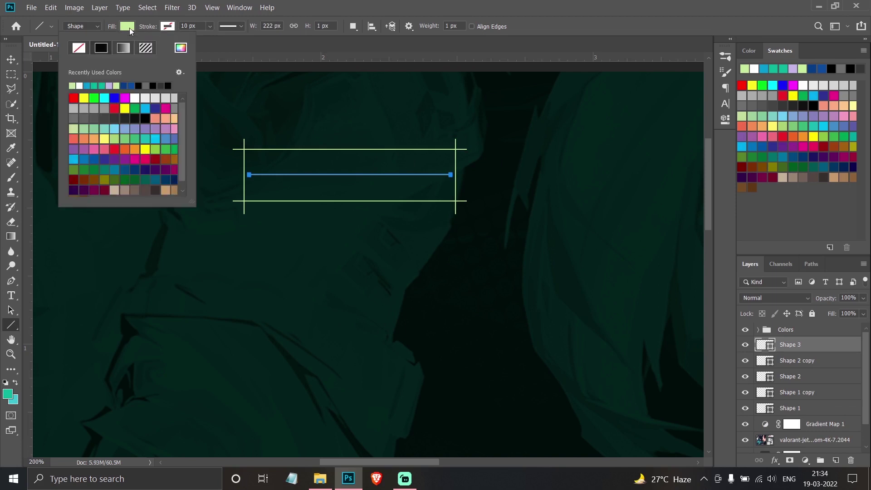
{"action": "left_click", "coordinate": [134, 98]}
{"action": "left_click", "coordinate": [329, 26]}
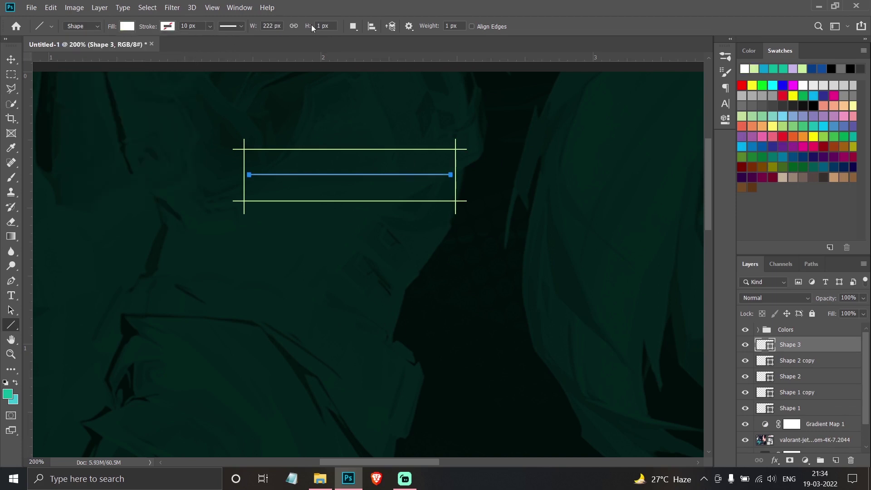
{"action": "type", "text": "2"}
{"action": "key", "text": "Return"}
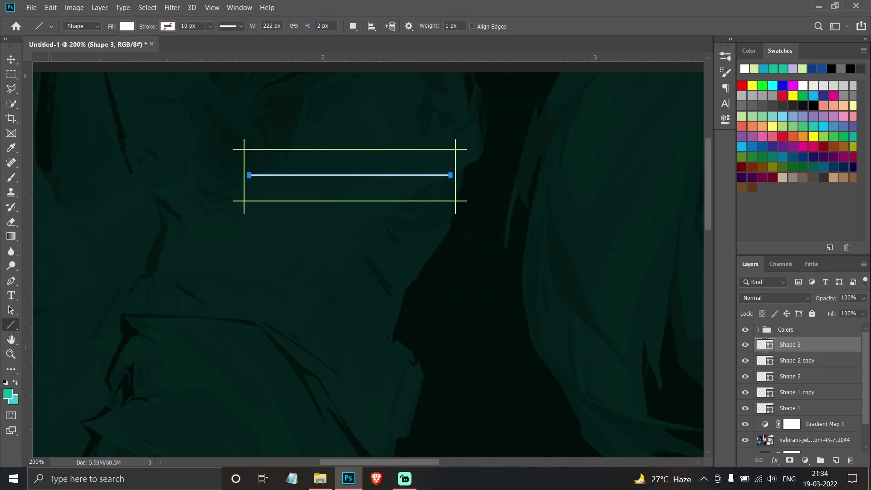
{"action": "key", "text": "v"}
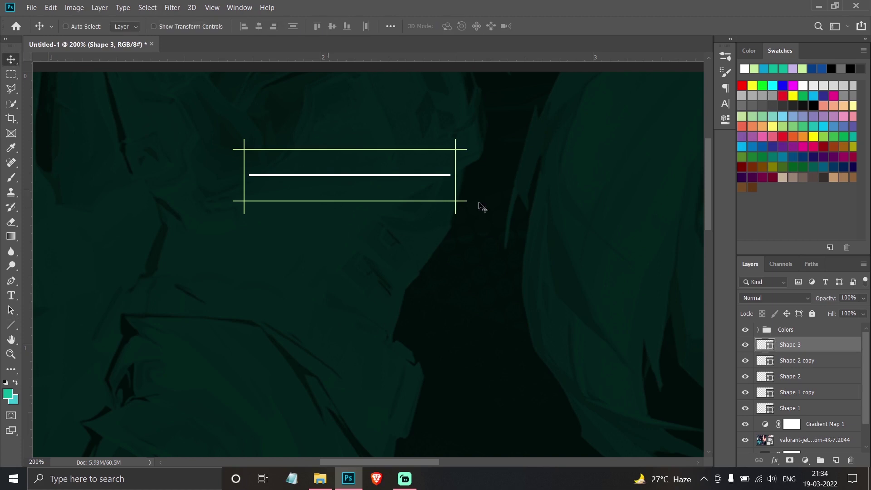
Lower the bottom green line by about 0.047 in and distribute the white line evenly between the two horizontal green lines
{"action": "left_click", "coordinate": [788, 390]}
{"action": "key", "text": "ctrl"}
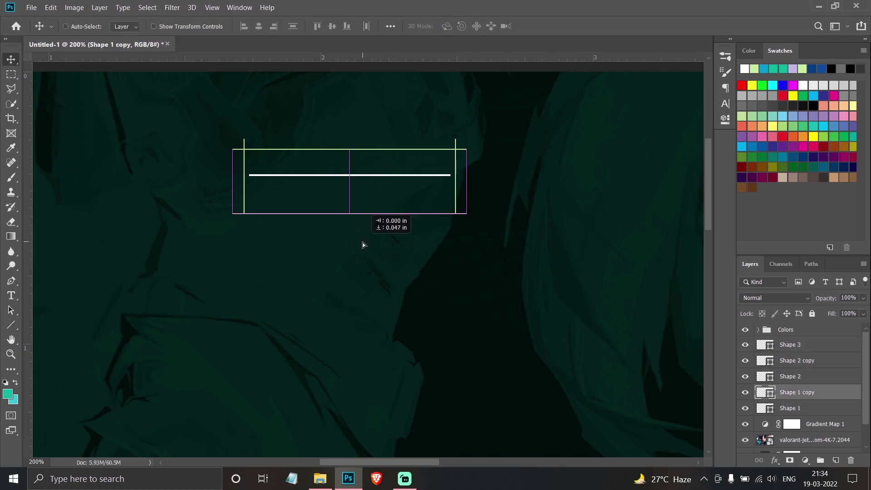
{"action": "left_click_drag", "start_coordinate": [363, 242], "coordinate": [362, 242]}
{"action": "left_click", "coordinate": [795, 378], "text": "ctrl"}
{"action": "left_click", "coordinate": [792, 408], "text": "ctrl"}
{"action": "left_click", "coordinate": [791, 407]}
{"action": "left_click", "coordinate": [785, 392], "text": "ctrl"}
{"action": "left_click", "coordinate": [770, 344], "text": "ctrl"}
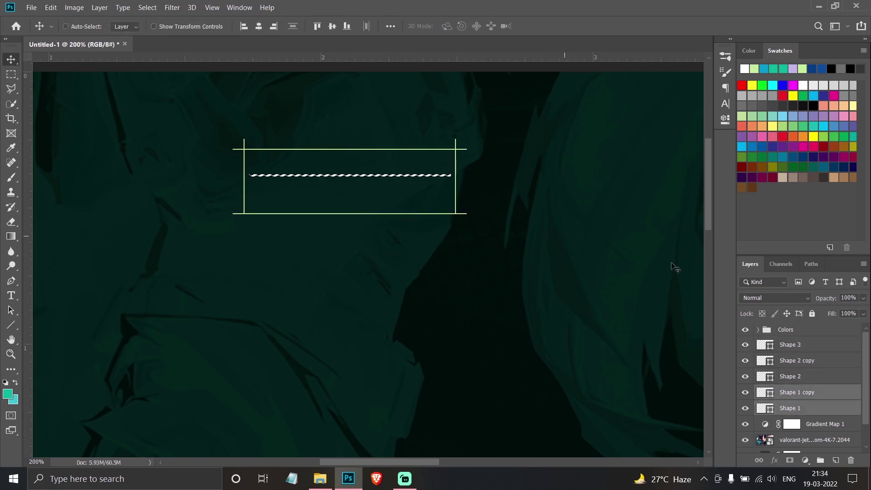
{"action": "left_click", "coordinate": [408, 200], "text": "ctrl+shift"}
{"action": "left_click", "coordinate": [292, 26]}
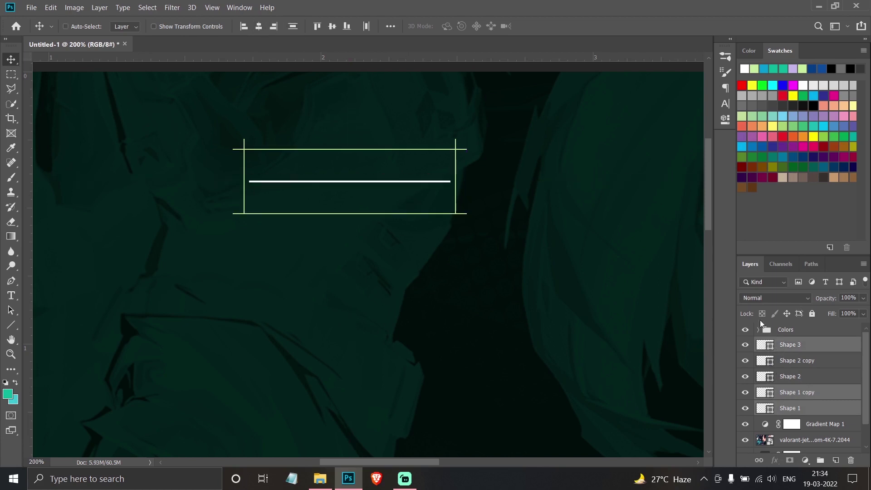
Stretch both vertical green lines downward so they extend past the lower horizontal line
{"action": "left_click", "coordinate": [796, 360]}
{"action": "left_click", "coordinate": [790, 376], "text": "shift"}
{"action": "key", "text": "ctrl+t"}
{"action": "left_click_drag", "start_coordinate": [349, 213], "coordinate": [356, 223]}
{"action": "key", "text": "Return"}
{"action": "left_click", "coordinate": [791, 345], "text": "ctrl"}
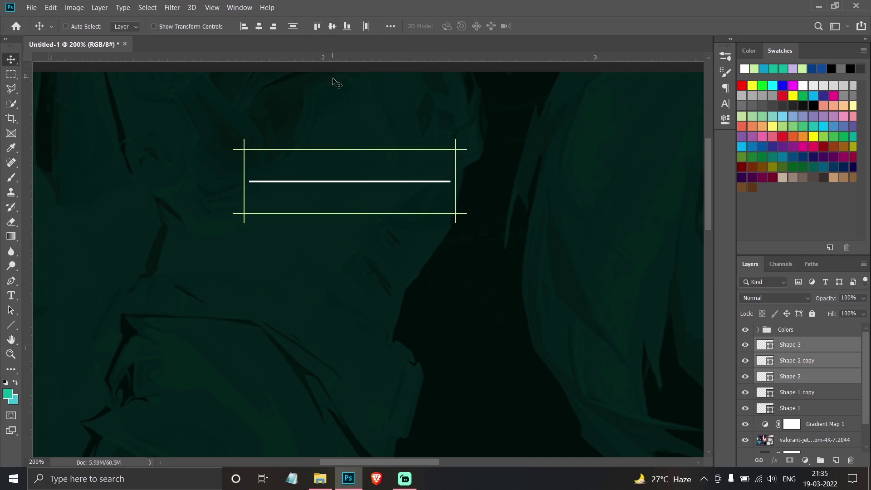
{"action": "left_click_drag", "start_coordinate": [374, 236], "coordinate": [374, 235]}
Shorten both horizontal green lines to 98.45% width so that their overhangs match those of the vertical lines
{"action": "key", "text": "ctrl+plus"}
{"action": "key", "text": "ctrl+plus"}
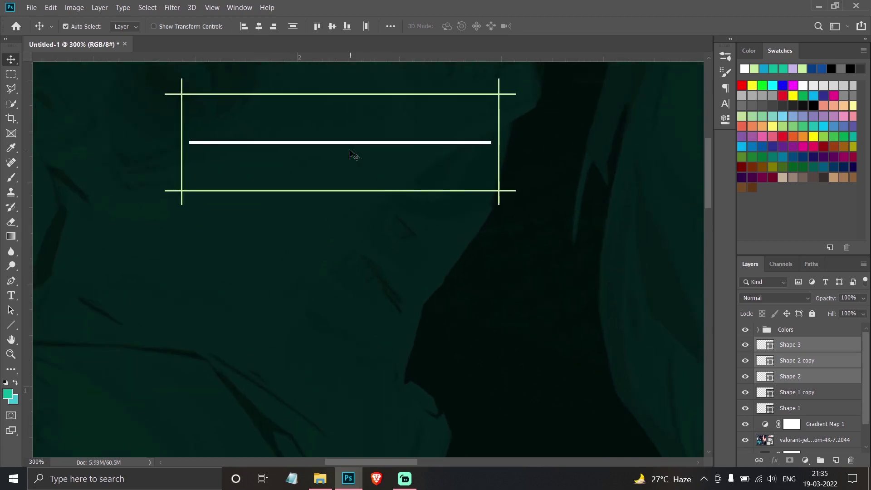
{"action": "scroll", "coordinate": [389, 236], "scroll_direction": "up", "scroll_amount": 2}
{"action": "scroll", "coordinate": [389, 237], "scroll_direction": "up", "scroll_amount": 2}
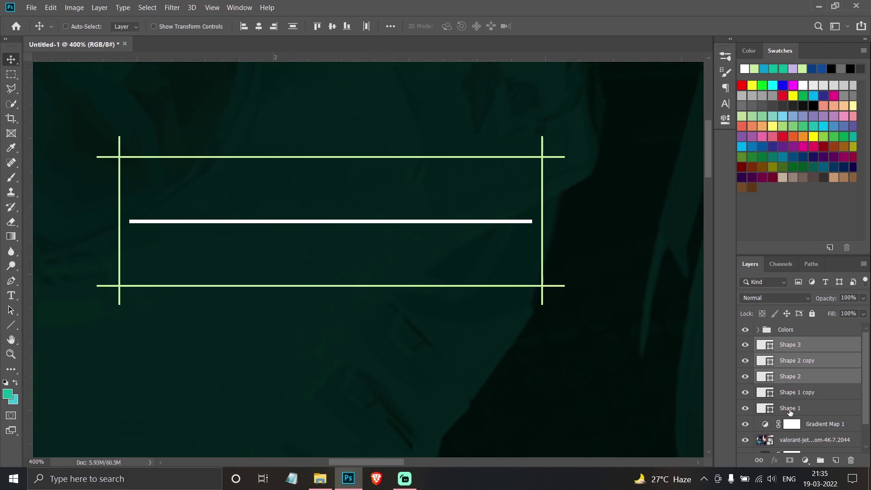
{"action": "left_click", "coordinate": [789, 410]}
{"action": "left_click", "coordinate": [789, 392], "text": "shift"}
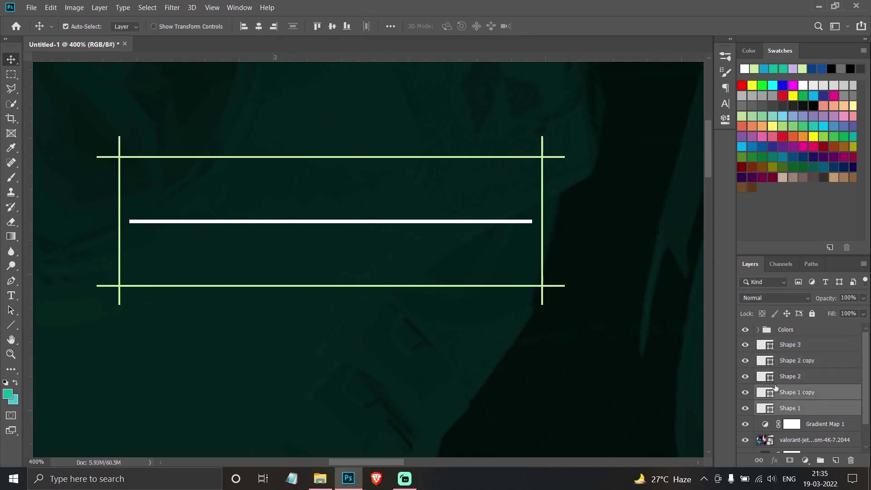
{"action": "key", "text": "ctrl+t"}
{"action": "left_click_drag", "start_coordinate": [565, 225], "coordinate": [558, 221]}
{"action": "left_click_drag", "start_coordinate": [96, 221], "coordinate": [98, 221]}
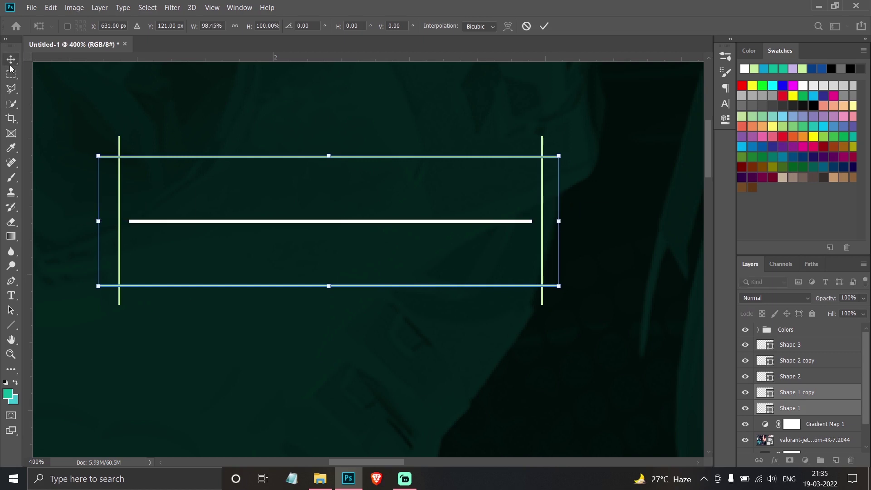
{"action": "key", "text": "Return"}
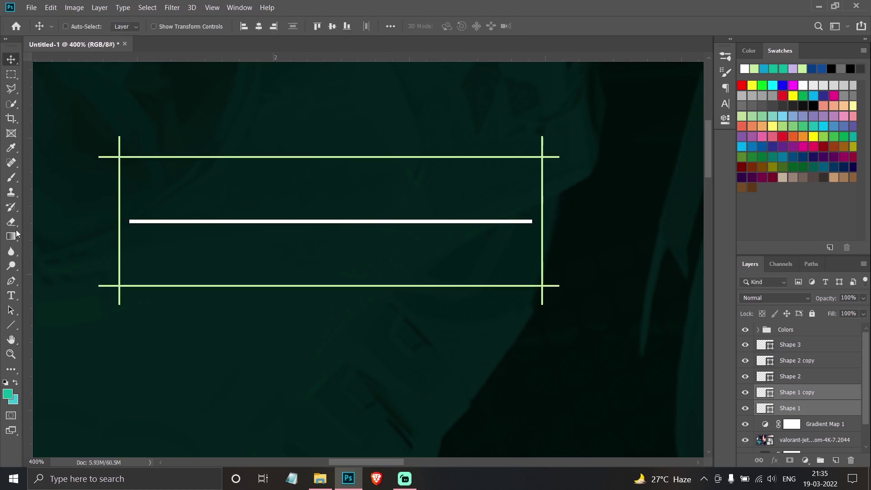
Draw a white 8 × 8 px square centred on the upper-left crossing of the green lines
{"action": "left_click_drag", "start_coordinate": [7, 325], "coordinate": [50, 323]}
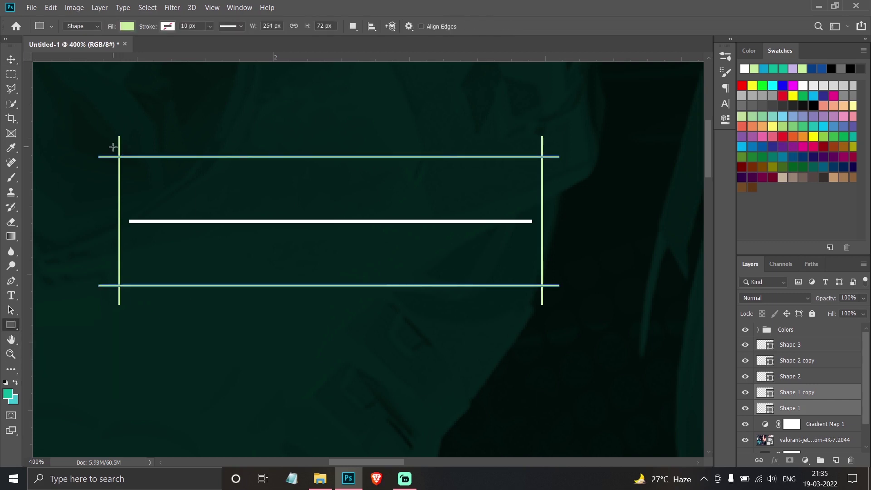
{"action": "left_click", "coordinate": [810, 345]}
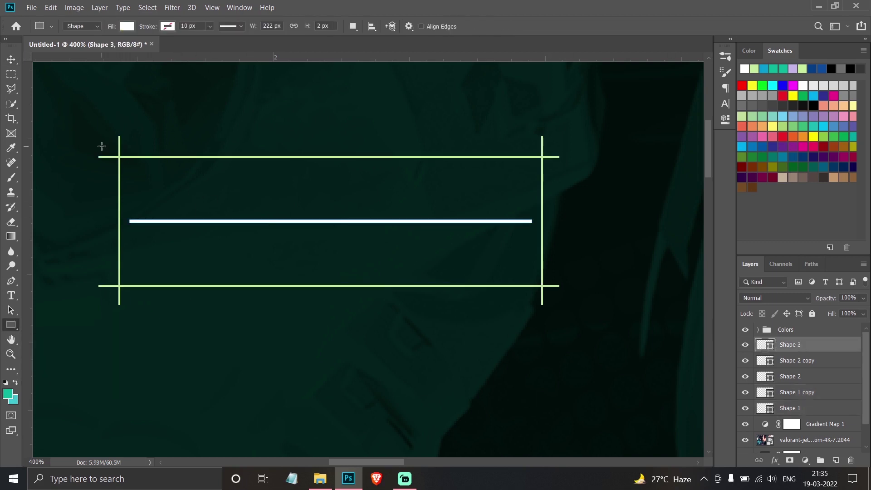
{"action": "left_click_drag", "start_coordinate": [112, 149], "coordinate": [126, 163]}
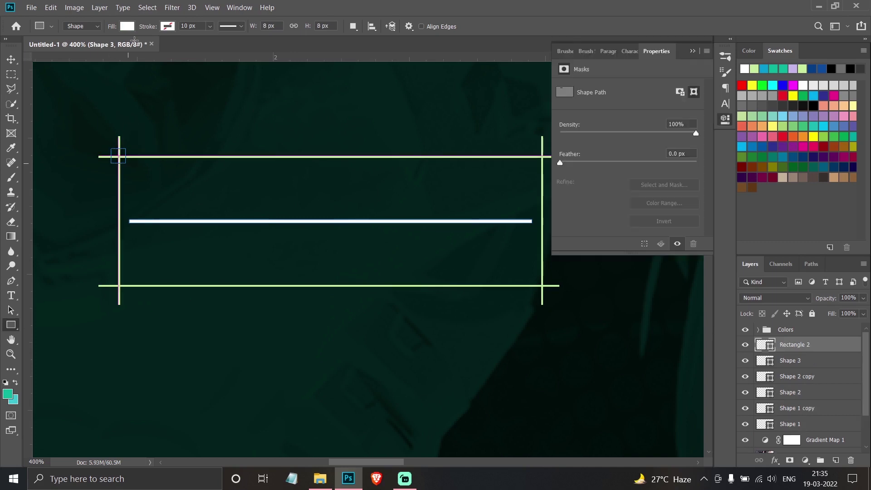
{"action": "left_click", "coordinate": [700, 52]}
{"action": "key", "text": "v"}
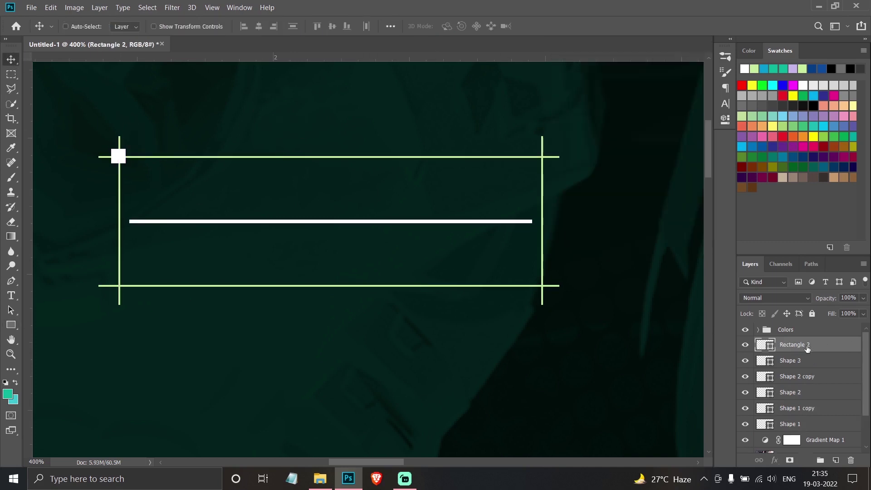
Duplicate the white square onto the upper-right crossing, then copy both squares down onto the two lower crossings
{"action": "left_click_drag", "start_coordinate": [136, 202], "coordinate": [564, 239]}
{"action": "left_click", "coordinate": [771, 362], "text": "shift"}
{"action": "left_click_drag", "start_coordinate": [771, 362], "coordinate": [835, 459]}
{"action": "left_click_drag", "start_coordinate": [322, 194], "coordinate": [339, 314]}
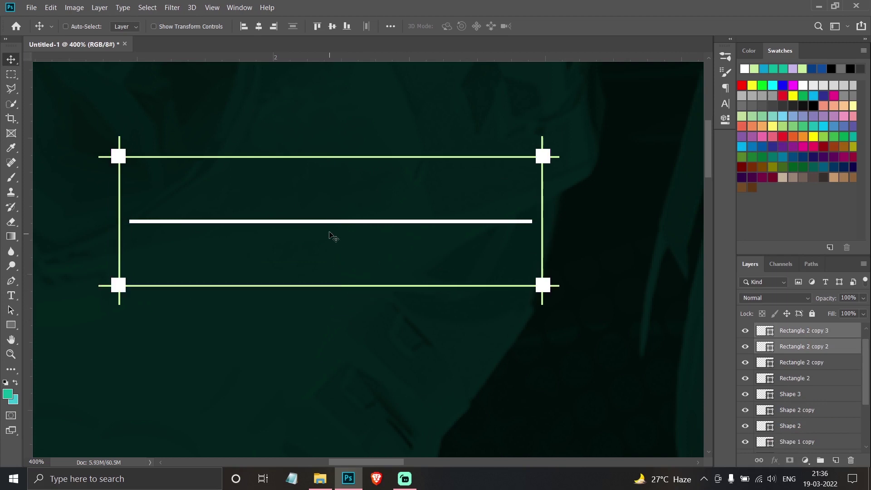
{"action": "left_click_drag", "start_coordinate": [234, 298], "coordinate": [232, 298]}
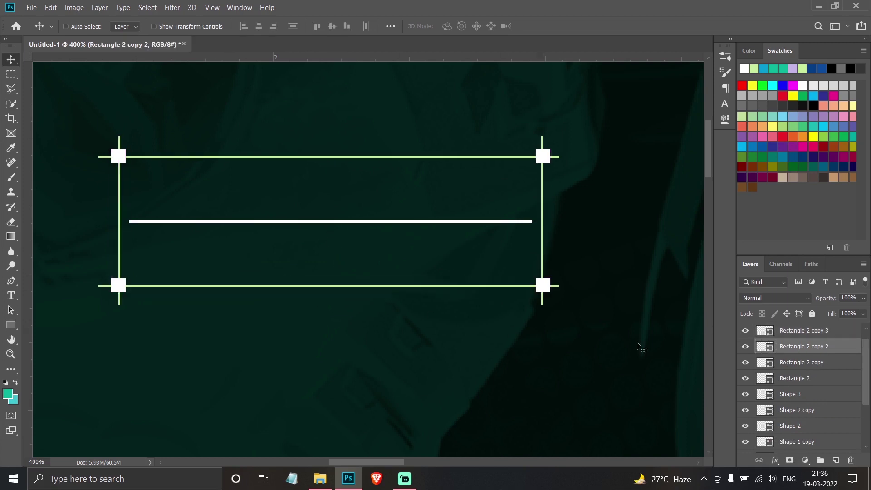
{"action": "left_click", "coordinate": [803, 331]}
{"action": "left_click_drag", "start_coordinate": [541, 304], "coordinate": [540, 304]}
Select the four white corner squares and convert them to a single smart object
{"action": "left_click", "coordinate": [788, 346], "text": "ctrl"}
{"action": "left_click", "coordinate": [789, 362], "text": "ctrl"}
{"action": "left_click", "coordinate": [791, 378], "text": "ctrl"}
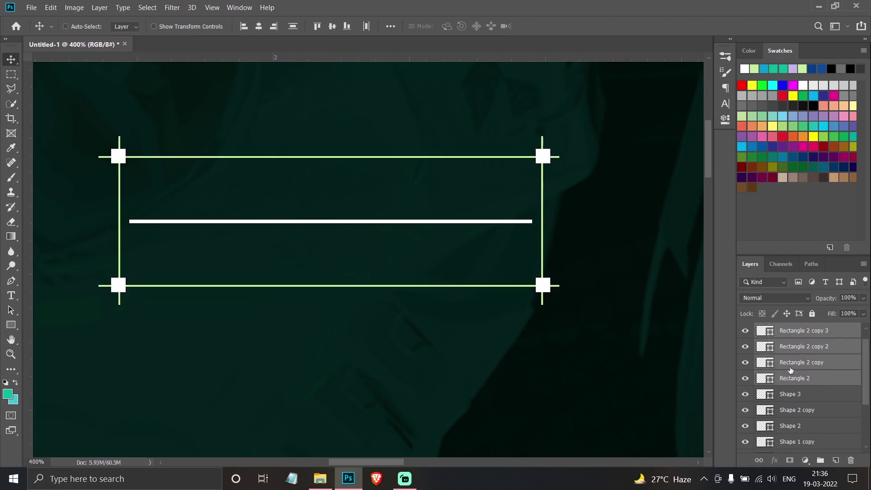
{"action": "right_click", "coordinate": [791, 378]}
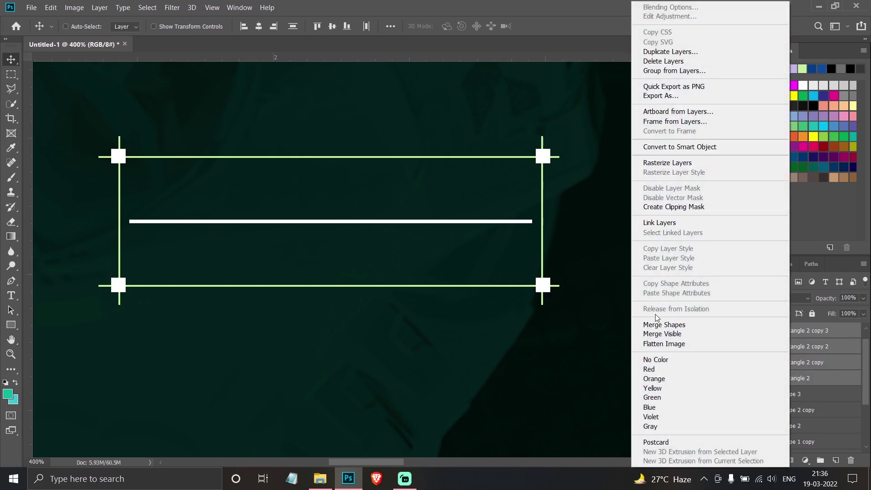
{"action": "left_click", "coordinate": [673, 148]}
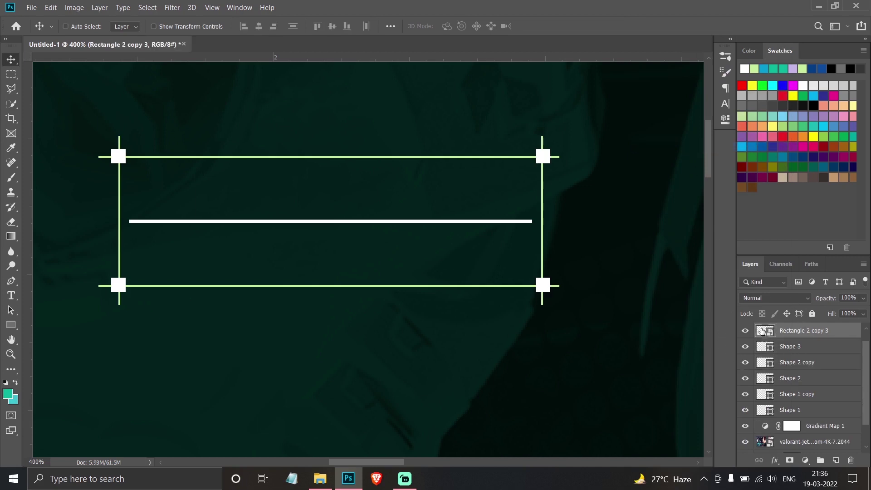
Group the four green line layers, with the corner squares' outlines loaded as a selection, and name the group Box
{"action": "left_click", "coordinate": [802, 363]}
{"action": "left_click", "coordinate": [789, 409], "text": "ctrl"}
{"action": "left_click", "coordinate": [791, 393], "text": "ctrl"}
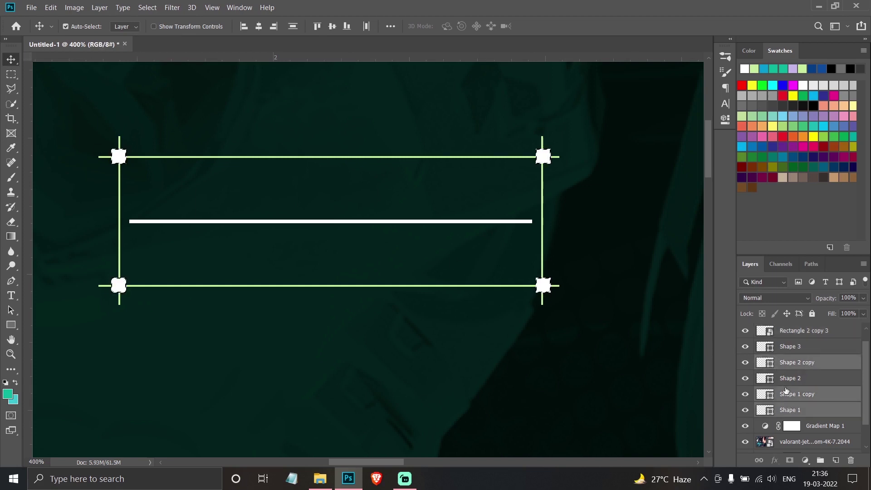
{"action": "left_click", "coordinate": [790, 377], "text": "ctrl"}
{"action": "key", "text": "ctrl+g"}
{"action": "double_click", "coordinate": [789, 375]}
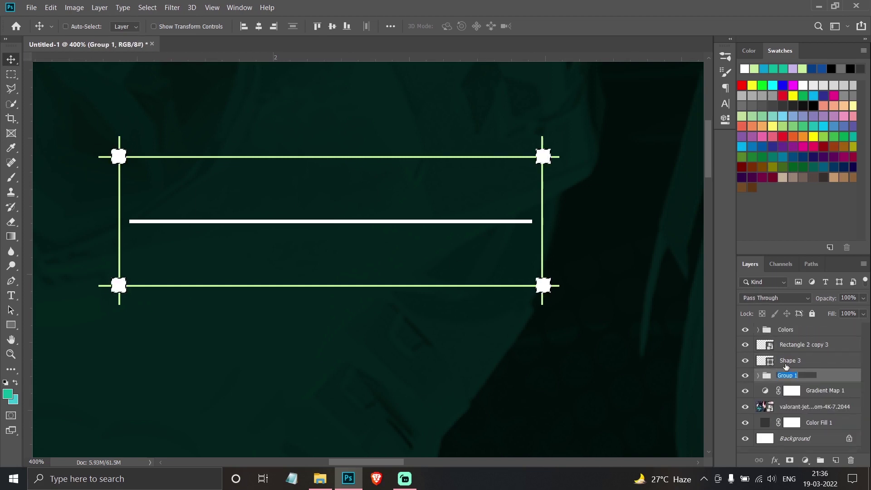
{"action": "type", "text": "Box"}
{"action": "key", "text": "Return"}
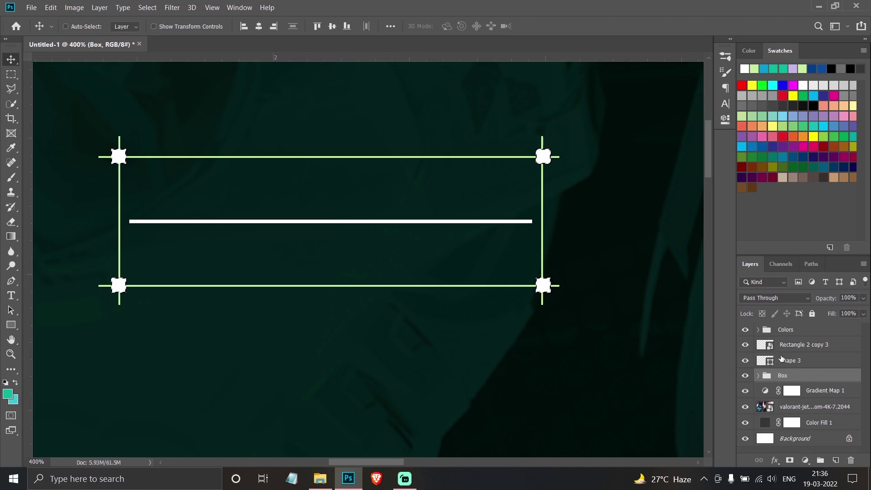
Mask the corner-square areas out of the Box group, inverting the mask as needed, and hide the squares' layer
{"action": "left_click", "coordinate": [789, 460], "text": "alt"}
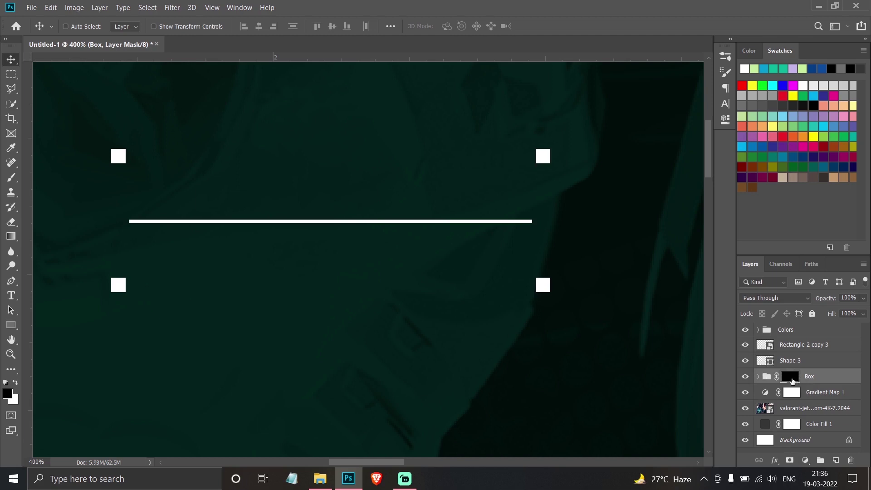
{"action": "key", "text": "ctrl+i"}
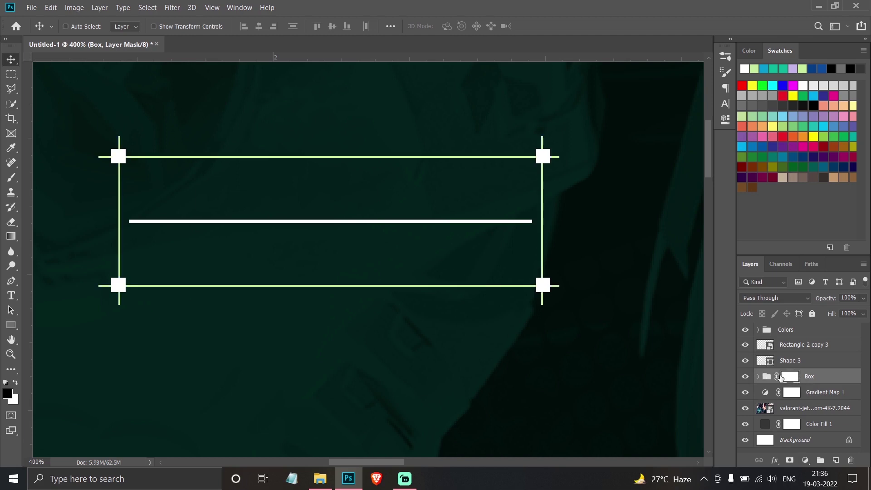
{"action": "left_click", "coordinate": [745, 344]}
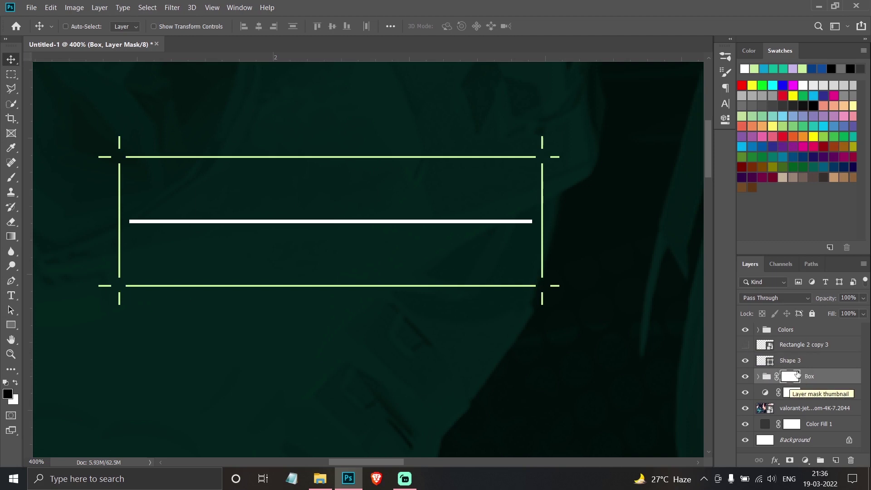
Set the Box group's opacity to 50% and select the white middle line's layer
{"action": "left_click", "coordinate": [846, 298]}
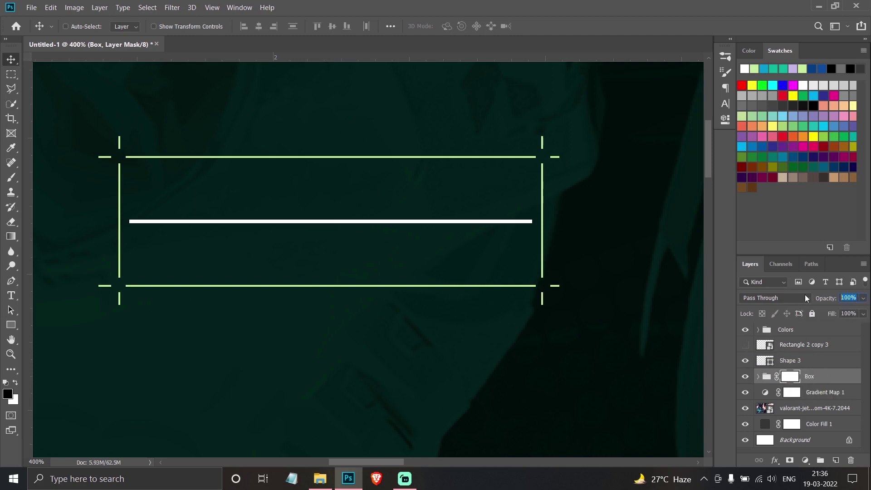
{"action": "type", "text": "50"}
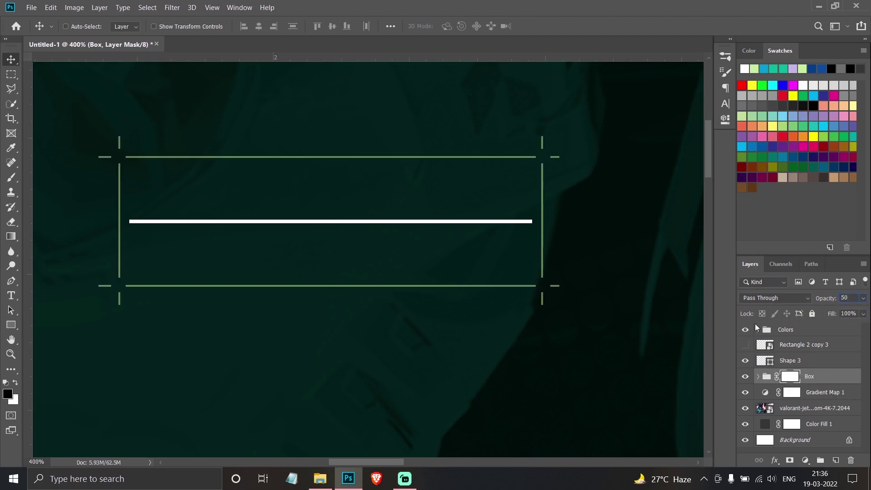
{"action": "left_click", "coordinate": [789, 360]}
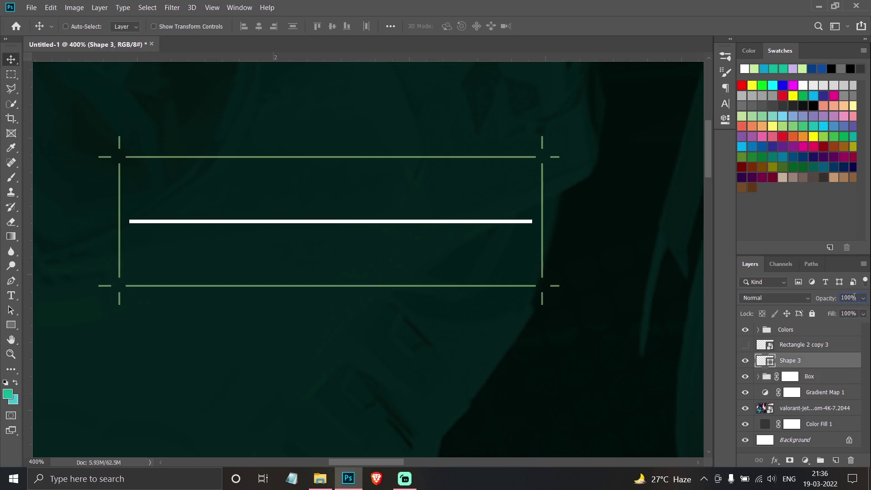
Set the middle line's opacity to 50% and draw a 1 px wide vertical line, about 60 px tall, across its right part
{"action": "type", "text": "50"}
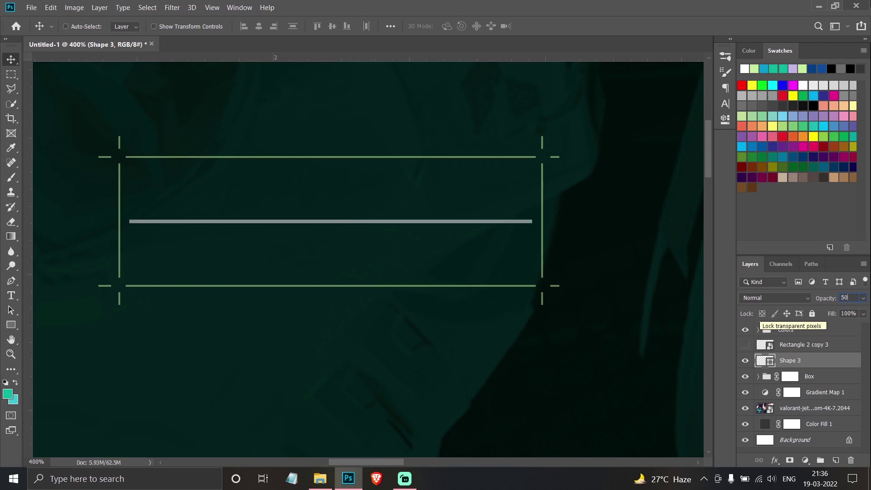
{"action": "left_click", "coordinate": [10, 322]}
{"action": "right_click", "coordinate": [13, 326]}
{"action": "left_click", "coordinate": [63, 368]}
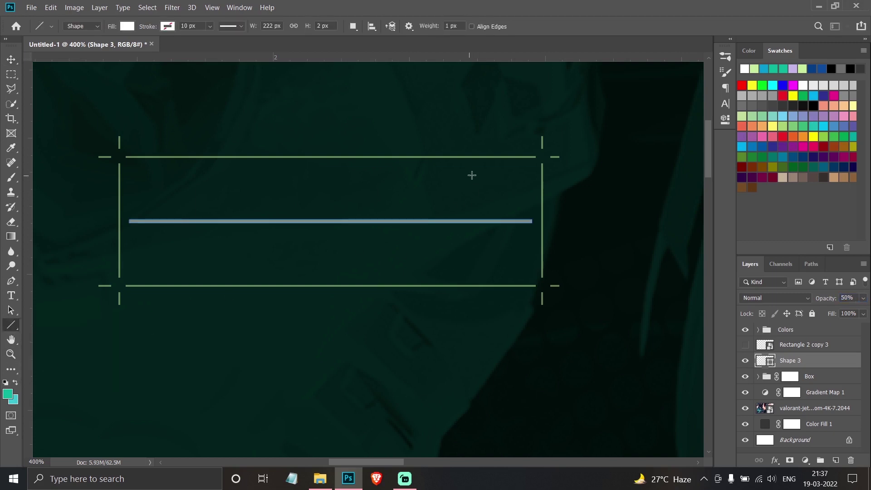
{"action": "left_click_drag", "start_coordinate": [477, 171], "coordinate": [499, 278]}
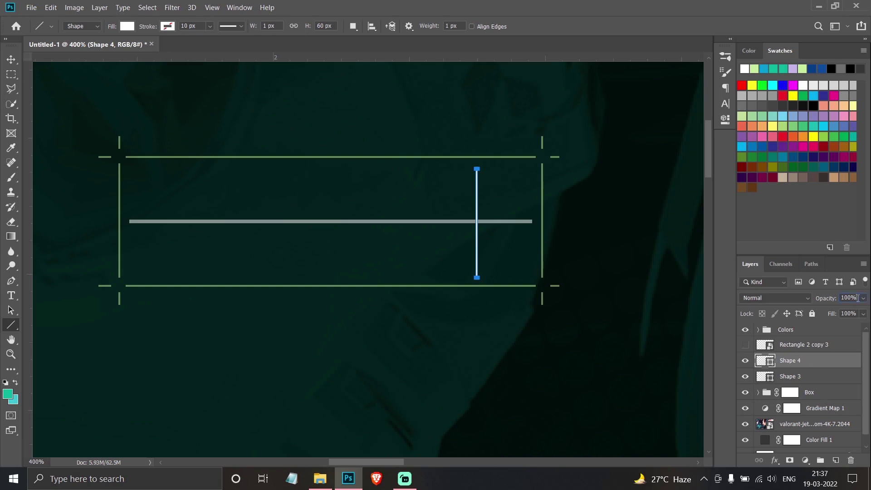
Set the vertical line's opacity to 75% and shift the line slightly to the left
{"action": "type", "text": "75"}
{"action": "left_click", "coordinate": [11, 59]}
{"action": "left_click_drag", "start_coordinate": [500, 212], "coordinate": [484, 233]}
Mask a gap in the middle line around the vertical divider and set the middle line's opacity to 75%
{"action": "left_click", "coordinate": [11, 74]}
{"action": "left_click", "coordinate": [790, 376]}
{"action": "left_click", "coordinate": [789, 460]}
{"action": "key", "text": "ctrl+i"}
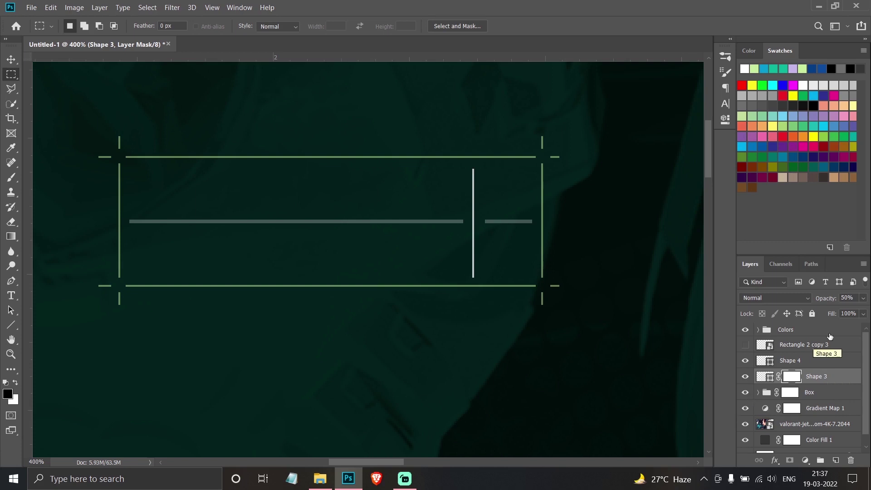
{"action": "type", "text": "75"}
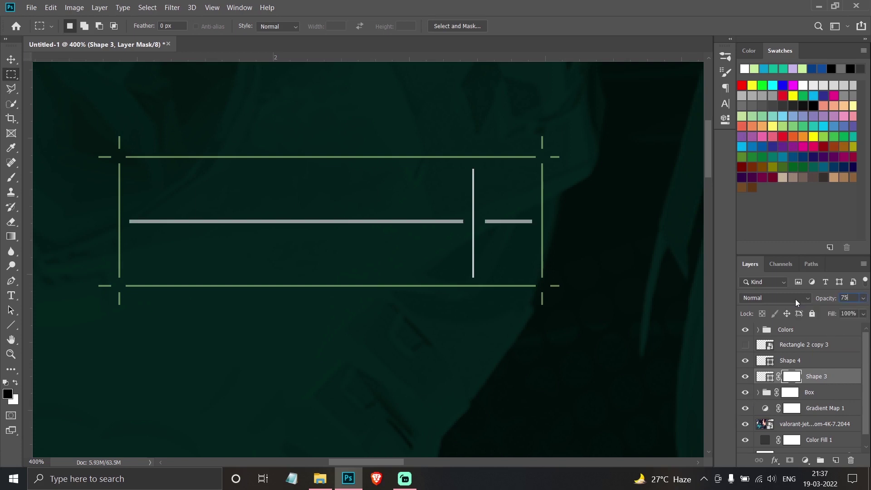
Group the Box group with its divider lines and hidden squares, name the group BOX1 and place it above Colors
{"action": "left_click", "coordinate": [10, 297]}
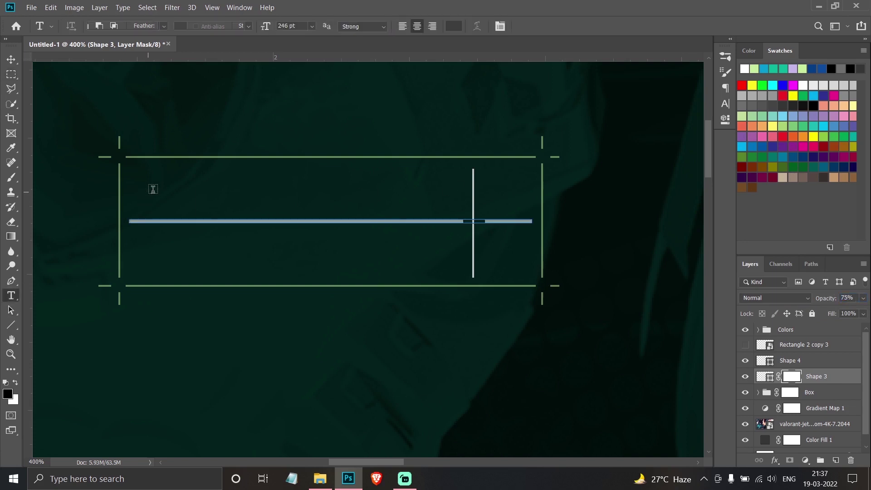
{"action": "left_click", "coordinate": [808, 396], "text": "shift"}
{"action": "left_click", "coordinate": [798, 344], "text": "shift"}
{"action": "key", "text": "ctrl+g"}
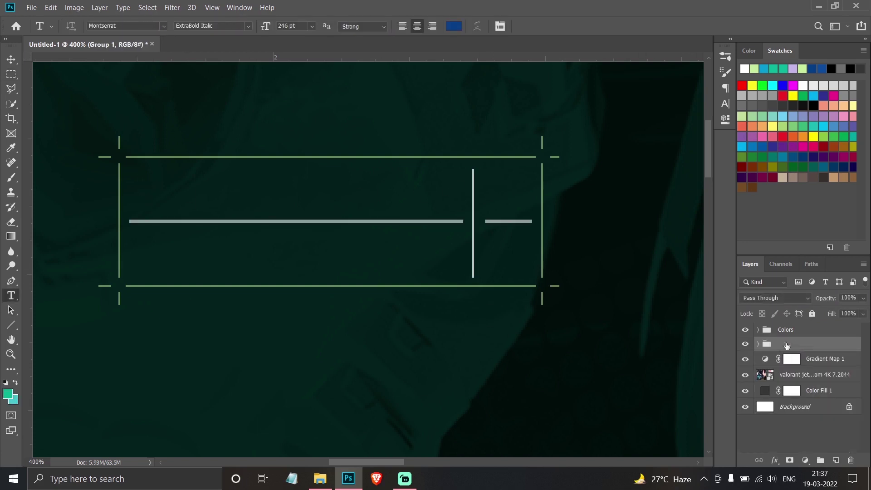
{"action": "double_click", "coordinate": [776, 344]}
{"action": "type", "text": "BOX1"}
{"action": "key", "text": "Return"}
{"action": "key", "text": "ctrl+]"}
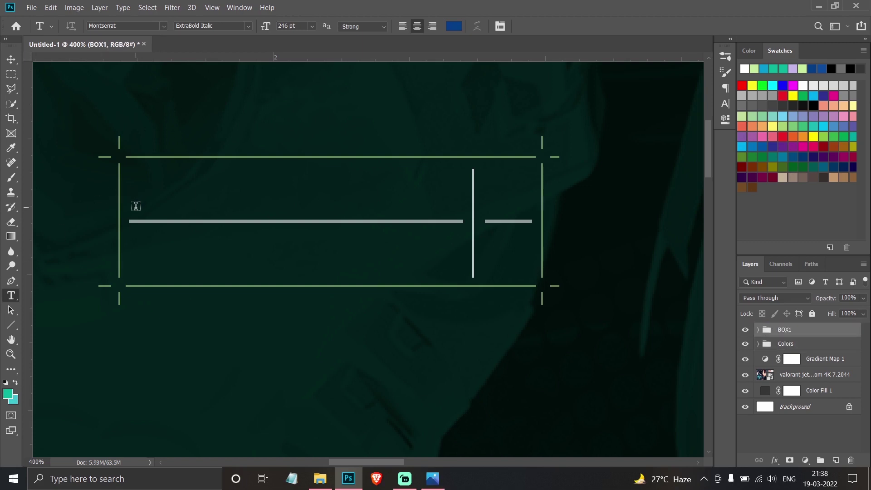
Start a left-aligned white text line in the box's upper row, using Montserrat Regular at 6 pt
{"action": "left_click", "coordinate": [320, 129]}
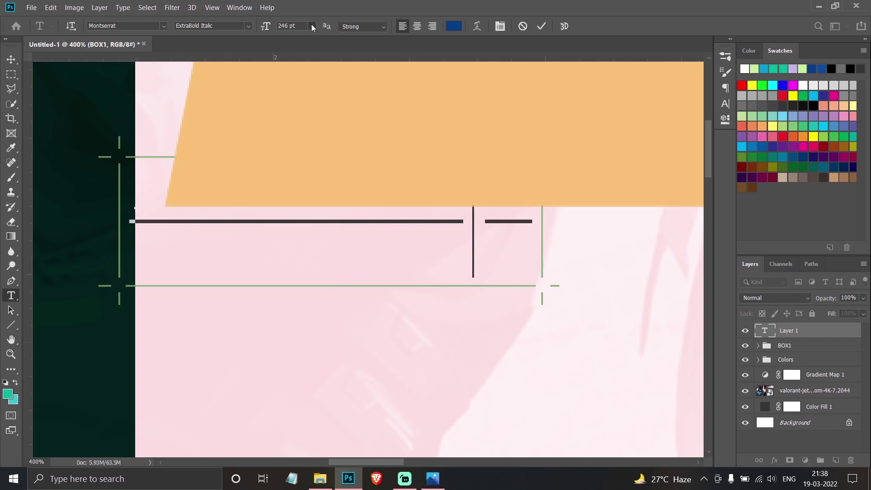
{"action": "left_click", "coordinate": [312, 26]}
{"action": "left_click", "coordinate": [294, 99]}
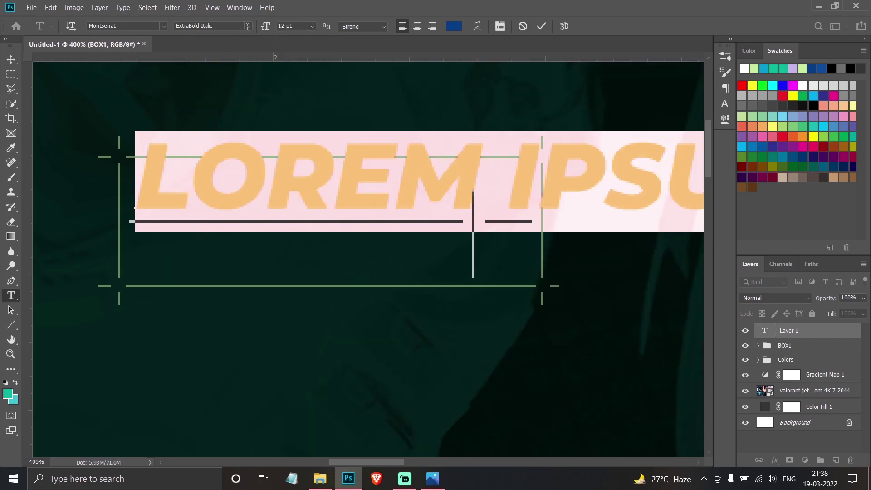
{"action": "left_click", "coordinate": [248, 25]}
{"action": "left_click", "coordinate": [201, 90]}
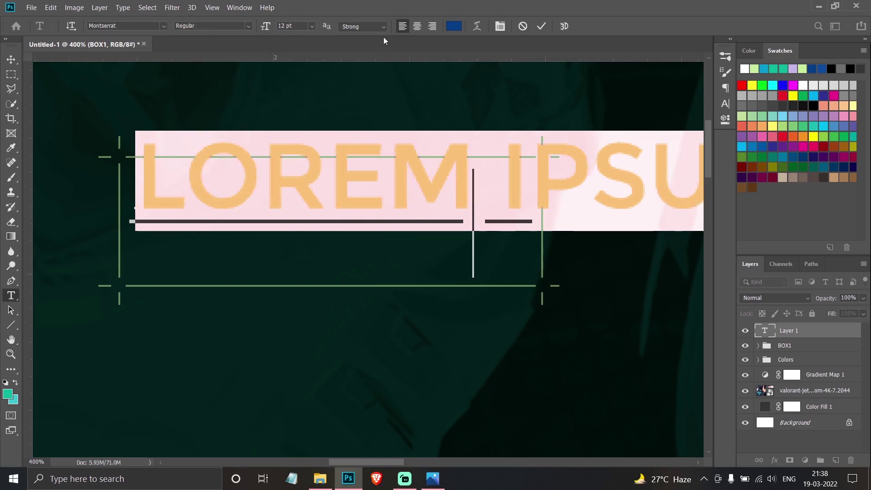
{"action": "left_click", "coordinate": [420, 28]}
{"action": "left_click", "coordinate": [402, 26]}
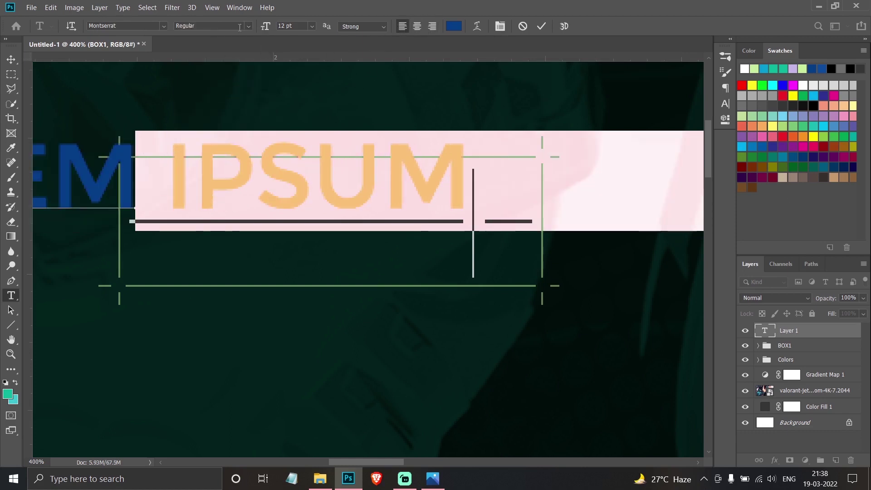
{"action": "left_click", "coordinate": [310, 27]}
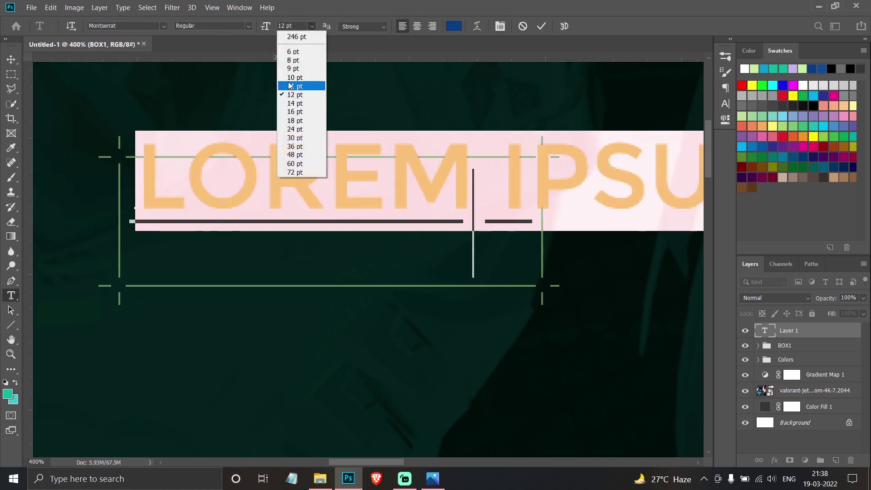
{"action": "left_click", "coordinate": [290, 51]}
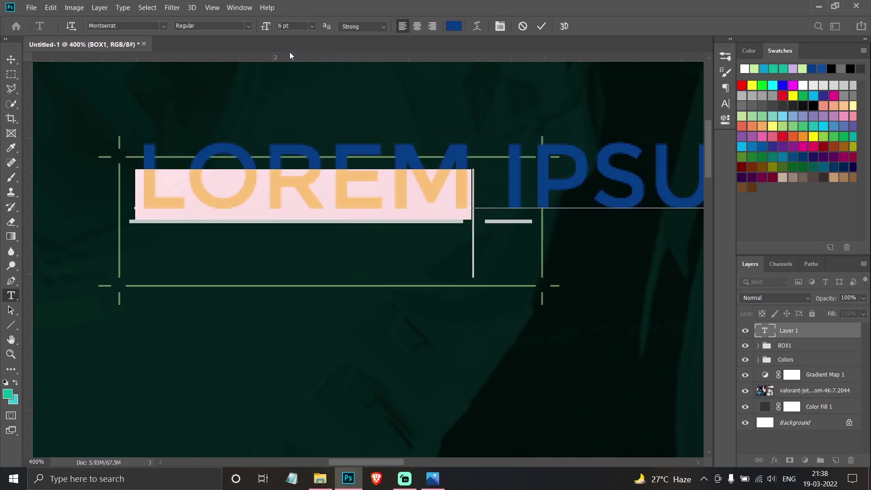
{"action": "left_click", "coordinate": [806, 86]}
{"action": "left_click", "coordinate": [204, 200]}
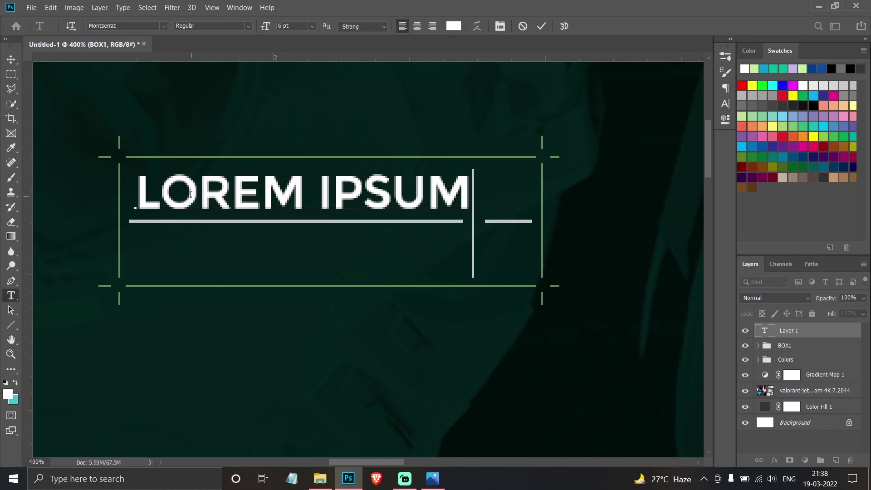
Replace the placeholder text with SENTINELS and set its size to 5 pt
{"action": "key", "text": "ctrl+a"}
{"action": "type", "text": "TEA"}
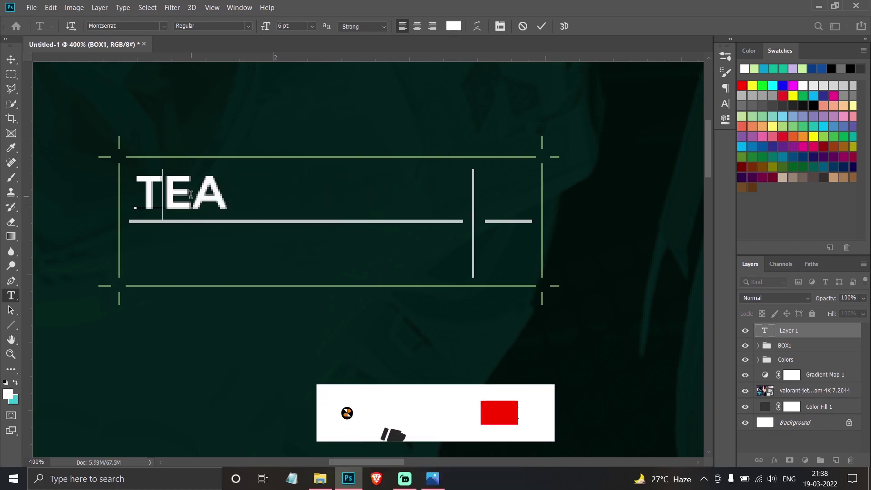
{"action": "key", "text": "BackSpace"}
{"action": "key", "text": "BackSpace"}
{"action": "key", "text": "BackSpace"}
{"action": "type", "text": "SENTINELS"}
{"action": "key", "text": "ctrl+a"}
{"action": "left_click_drag", "start_coordinate": [292, 26], "coordinate": [246, 29]}
{"action": "type", "text": "5"}
{"action": "key", "text": "Return"}
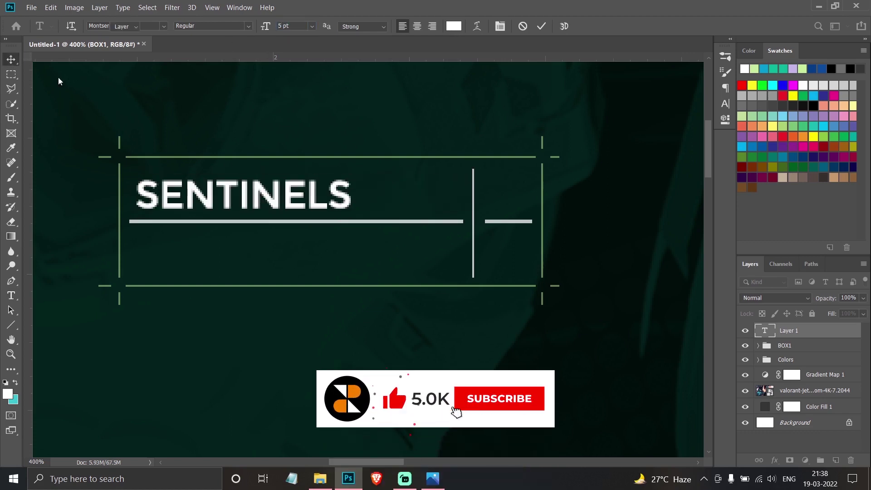
Centre-align the team name, centre it above the middle line, and duplicate it into the lower row
{"action": "left_click", "coordinate": [417, 26]}
{"action": "left_click", "coordinate": [417, 30]}
{"action": "key", "text": "ctrl+Return"}
{"action": "key", "text": "v"}
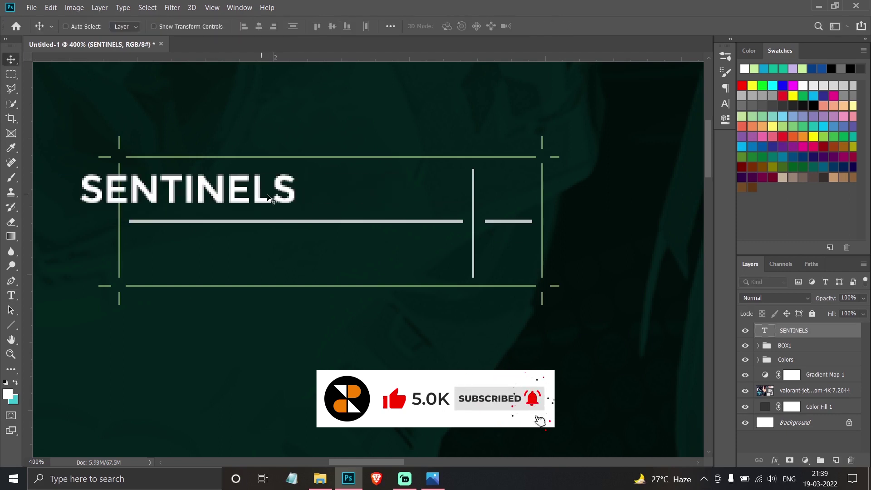
{"action": "left_click_drag", "start_coordinate": [268, 198], "coordinate": [378, 198]}
{"action": "left_click_drag", "start_coordinate": [289, 191], "coordinate": [288, 256], "text": "alt"}
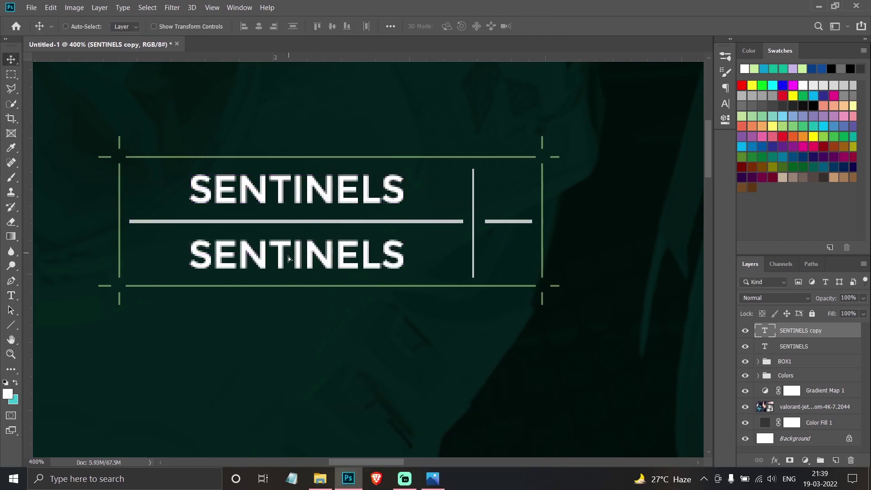
Duplicate both team names into the narrow right column, change each copy to 0 and centre them there
{"action": "left_click", "coordinate": [822, 348], "text": "ctrl"}
{"action": "key", "text": "ctrl+j"}
{"action": "left_click_drag", "start_coordinate": [247, 202], "coordinate": [470, 213], "text": "ctrl"}
{"action": "double_click", "coordinate": [513, 199]}
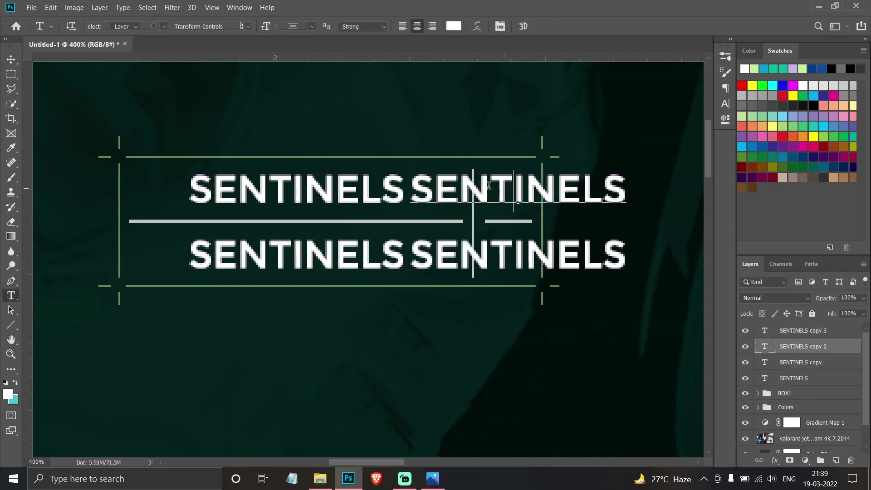
{"action": "type", "text": "0"}
{"action": "left_click", "coordinate": [11, 60]}
{"action": "double_click", "coordinate": [513, 255]}
{"action": "type", "text": "0"}
{"action": "left_click", "coordinate": [10, 62]}
{"action": "left_click", "coordinate": [812, 348], "text": "ctrl"}
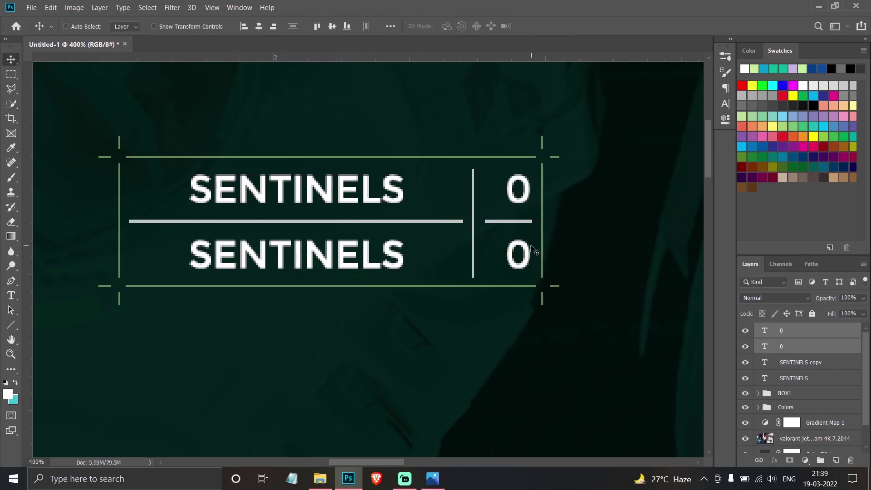
{"action": "left_click_drag", "start_coordinate": [534, 251], "coordinate": [524, 250]}
Set the team names and scores to 4.5 pt and make the two scores Bold
{"action": "left_click", "coordinate": [810, 363], "text": "ctrl"}
{"action": "left_click", "coordinate": [810, 378], "text": "ctrl"}
{"action": "key", "text": "t"}
{"action": "left_click", "coordinate": [267, 28]}
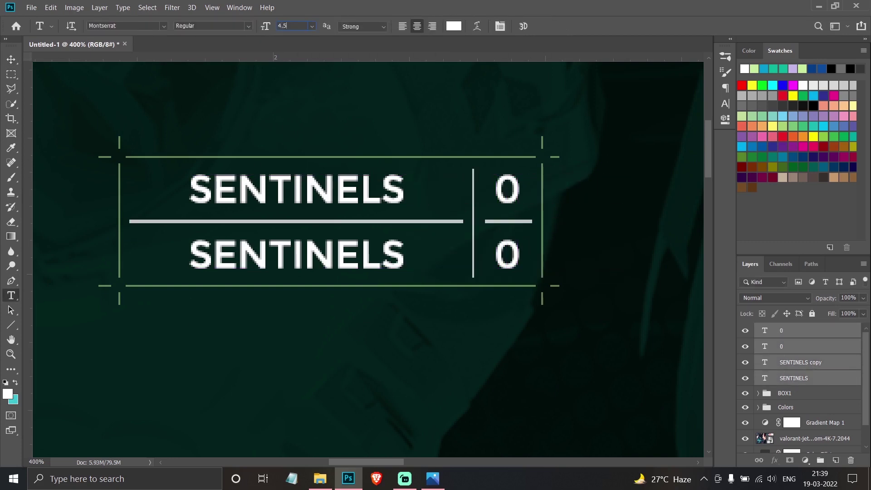
{"action": "key", "text": "Return"}
{"action": "left_click", "coordinate": [247, 27]}
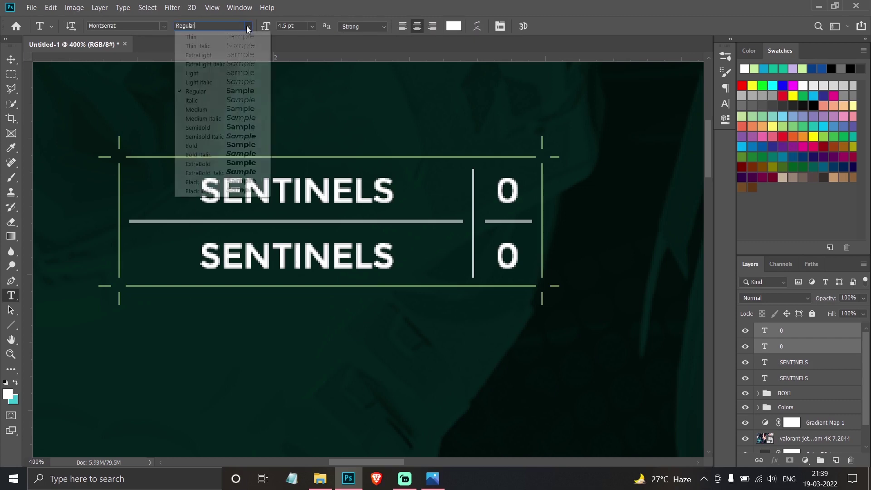
{"action": "left_click", "coordinate": [191, 145]}
Add the text MATCH 1 above the box's upper-left corner in Montserrat Regular
{"action": "left_click", "coordinate": [133, 145]}
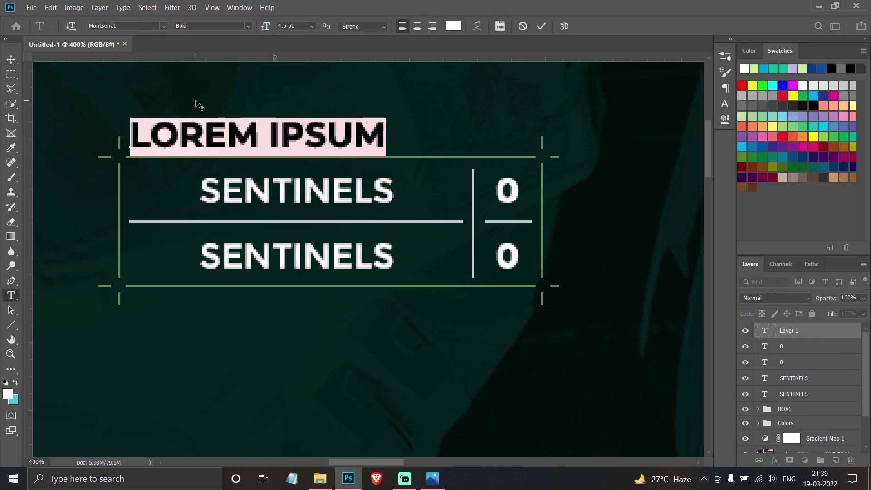
{"action": "type", "text": "MATCH 1"}
{"action": "key", "text": "ctrl+a"}
{"action": "left_click", "coordinate": [164, 26]}
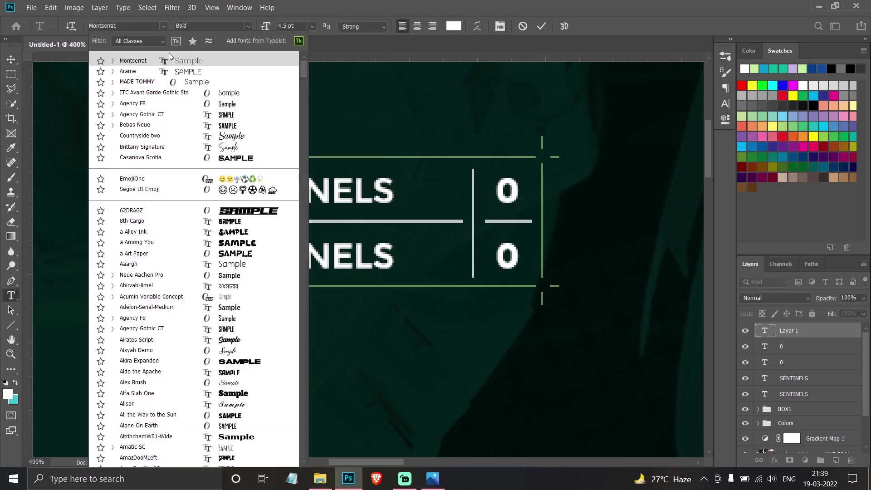
{"action": "left_click", "coordinate": [248, 27]}
{"action": "left_click", "coordinate": [199, 91]}
Colour the MATCH 1 label light green, set it to 3 pt and position it just above the box's top line
{"action": "left_click", "coordinate": [754, 69]}
{"action": "left_click_drag", "start_coordinate": [297, 26], "coordinate": [242, 19]}
{"action": "type", "text": "2.5"}
{"action": "key", "text": "Return"}
{"action": "type", "text": "3"}
{"action": "key", "text": "Return"}
{"action": "left_click", "coordinate": [15, 61]}
{"action": "left_click_drag", "start_coordinate": [216, 139], "coordinate": [217, 132]}
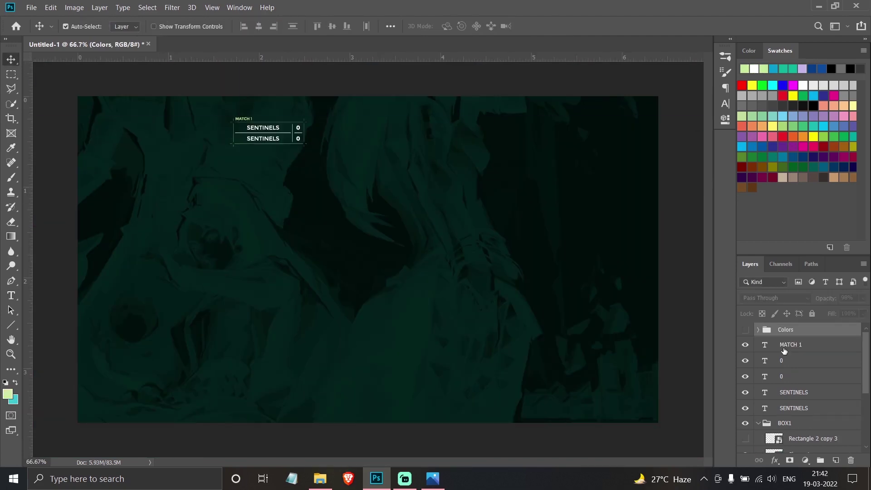
Group the match label, scores, team names and BOX1 as M1, and move the group towards the artwork's left edge
{"action": "left_click", "coordinate": [791, 346]}
{"action": "left_click", "coordinate": [783, 362], "text": "ctrl"}
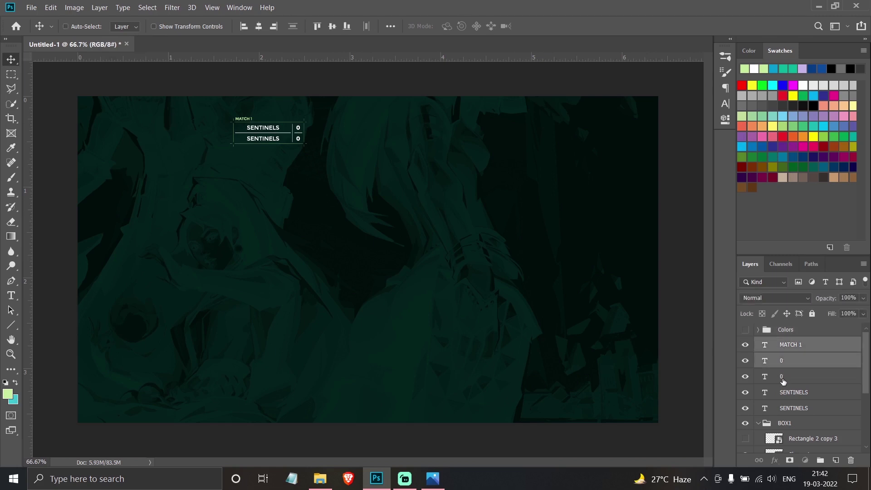
{"action": "left_click", "coordinate": [782, 378], "text": "ctrl"}
{"action": "left_click", "coordinate": [784, 393], "text": "ctrl"}
{"action": "left_click", "coordinate": [785, 409], "text": "ctrl"}
{"action": "left_click", "coordinate": [758, 423], "text": "ctrl"}
{"action": "left_click", "coordinate": [772, 423], "text": "ctrl"}
{"action": "key", "text": "ctrl+g"}
{"action": "double_click", "coordinate": [786, 344]}
{"action": "type", "text": "M1"}
{"action": "key", "text": "Return"}
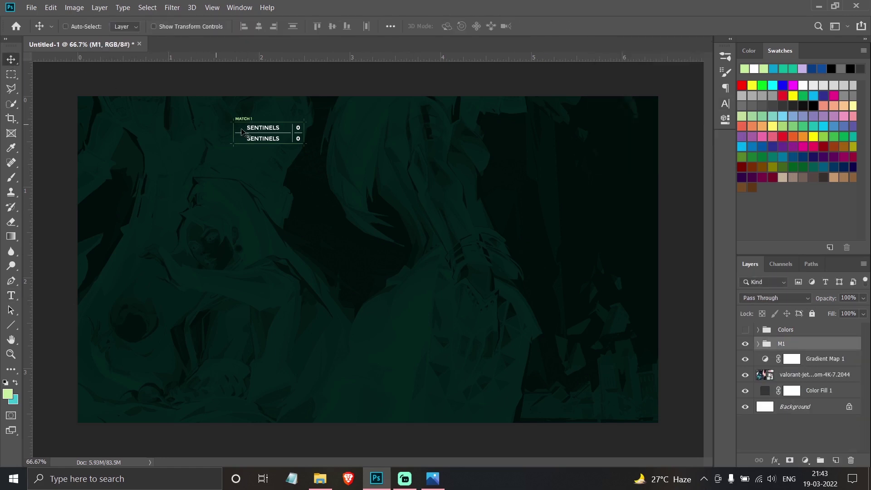
{"action": "left_click_drag", "start_coordinate": [258, 135], "coordinate": [167, 169]}
Add a text line below the match box reading 23:00 IST and, after a wide gap, 19TH MARCH
{"action": "key", "text": "ctrl+plus"}
{"action": "key", "text": "ctrl+plus"}
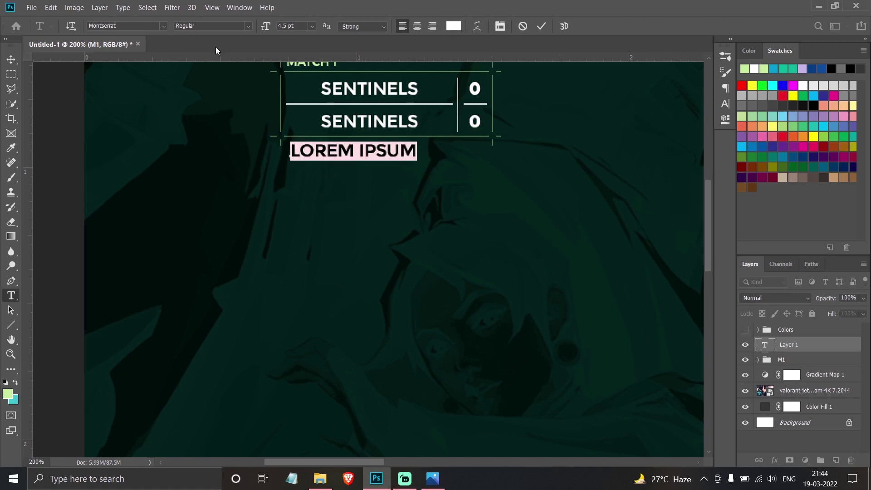
{"action": "type", "text": "23:00 IST"}
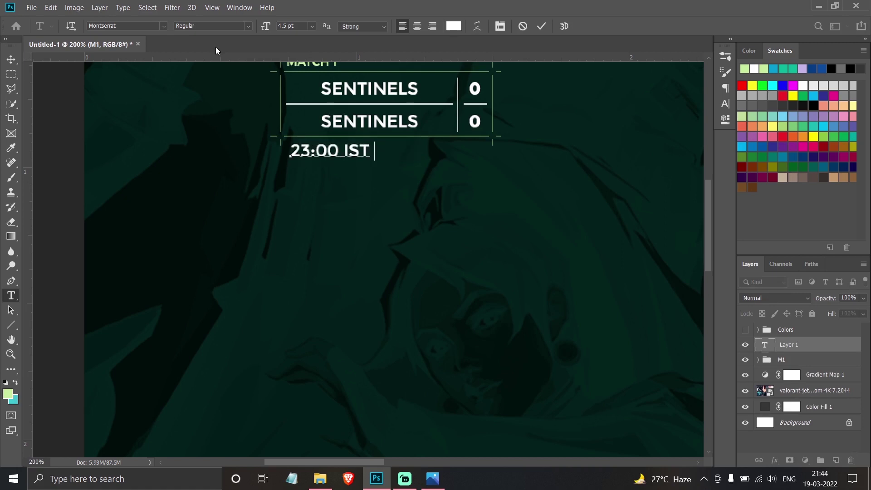
{"action": "type", "text": "\t\t19TH MARCH"}
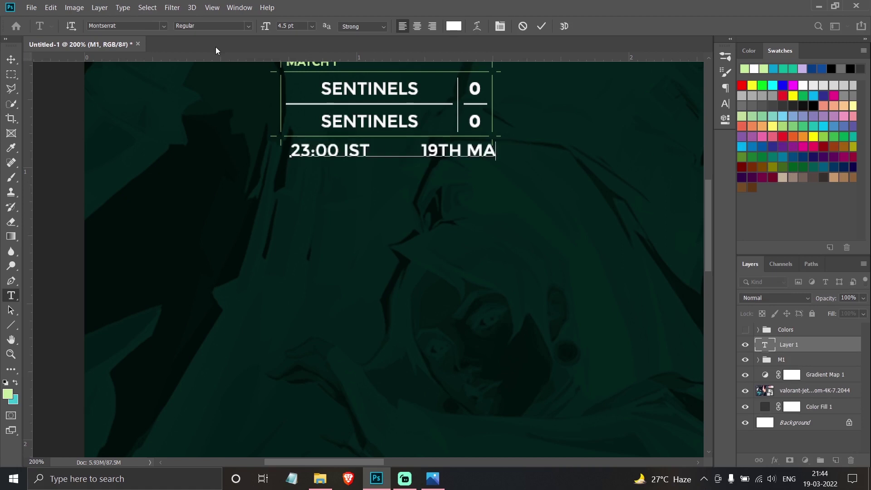
Set the time and date line to Montserrat Light at 3 pt and commit the text
{"action": "key", "text": "ctrl+a"}
{"action": "left_click_drag", "start_coordinate": [265, 26], "coordinate": [222, 31]}
{"action": "left_click", "coordinate": [248, 26]}
{"action": "left_click", "coordinate": [191, 74]}
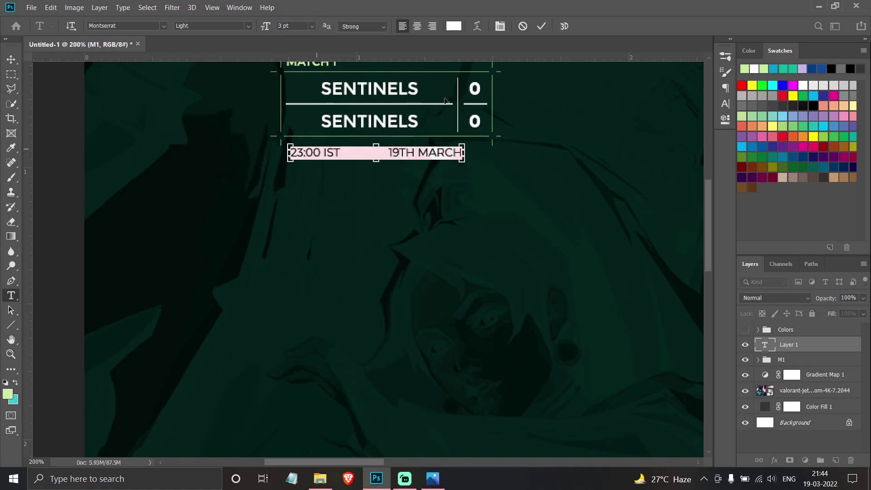
{"action": "left_click", "coordinate": [724, 103]}
{"action": "left_click", "coordinate": [724, 103]}
{"action": "type", "text": "3"}
{"action": "left_click_drag", "start_coordinate": [292, 26], "coordinate": [258, 28]}
{"action": "type", "text": ".5"}
{"action": "left_click", "coordinate": [10, 60]}
{"action": "scroll", "coordinate": [363, 190], "scroll_direction": "up", "scroll_amount": 1}
Select the whole time and date line and set its tracking to 25
{"action": "left_click", "coordinate": [11, 295]}
{"action": "left_click", "coordinate": [327, 188]}
{"action": "key", "text": "ctrl+a"}
{"action": "left_click", "coordinate": [312, 27]}
{"action": "left_click", "coordinate": [263, 28]}
{"action": "left_click", "coordinate": [725, 104]}
{"action": "left_click", "coordinate": [705, 96]}
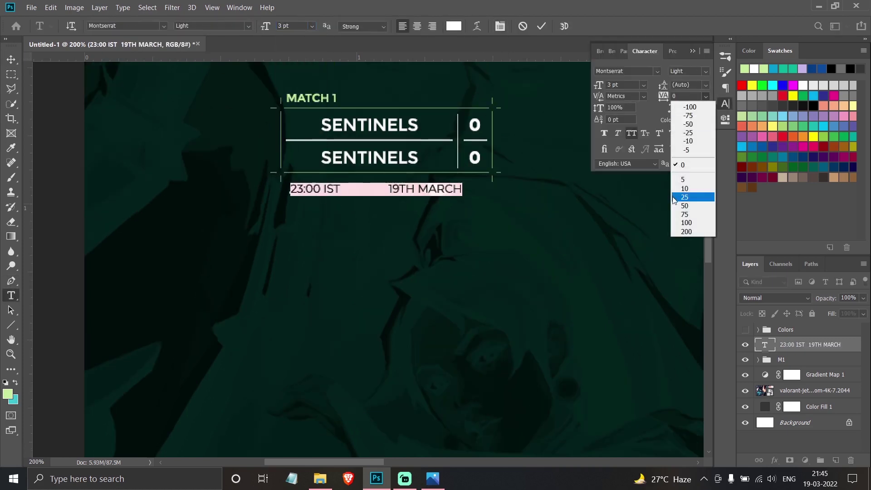
{"action": "left_click", "coordinate": [677, 197]}
{"action": "left_click", "coordinate": [725, 103]}
Set the time and date line to Regular and replace the gap between time and date with a comma
{"action": "left_click", "coordinate": [248, 27]}
{"action": "left_click", "coordinate": [181, 93]}
{"action": "left_click_drag", "start_coordinate": [391, 188], "coordinate": [346, 188]}
{"action": "type", "text": ","}
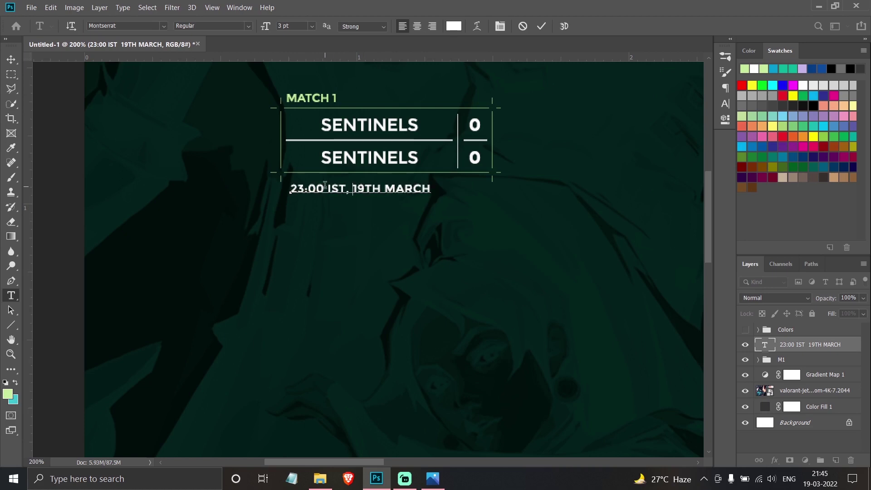
Move the time and date line directly under the box's lower-left corner and set its style to Light
{"action": "left_click", "coordinate": [11, 60]}
{"action": "left_click_drag", "start_coordinate": [332, 234], "coordinate": [352, 223]}
{"action": "left_click", "coordinate": [11, 296]}
{"action": "left_click", "coordinate": [356, 185]}
{"action": "key", "text": "ctrl+a"}
{"action": "left_click", "coordinate": [249, 26]}
{"action": "left_click", "coordinate": [195, 76]}
{"action": "left_click", "coordinate": [135, 147]}
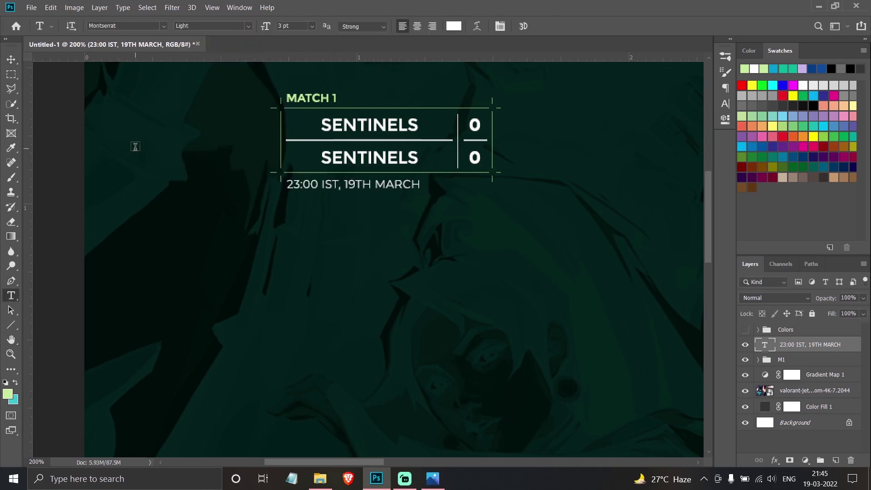
Set the time and date line to Light Italic and make the TH in 19TH superscript
{"action": "left_click", "coordinate": [248, 26]}
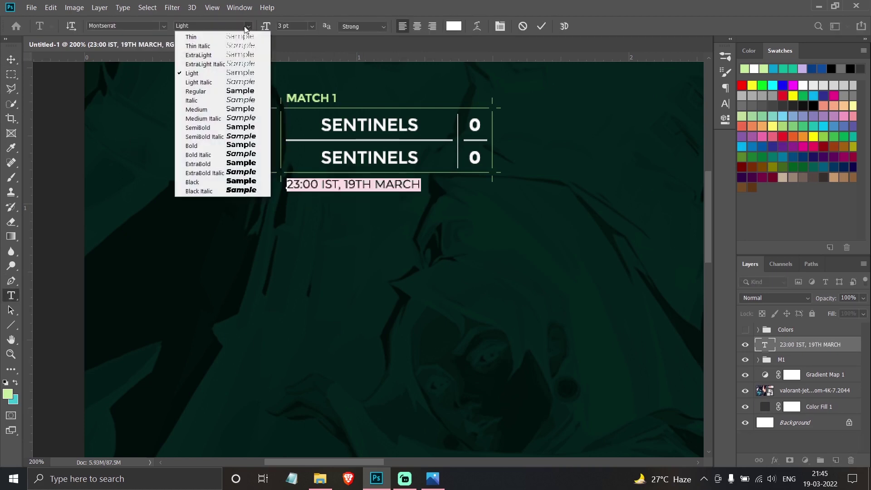
{"action": "left_click", "coordinate": [193, 80]}
{"action": "left_click_drag", "start_coordinate": [373, 186], "coordinate": [355, 185]}
{"action": "left_click", "coordinate": [500, 27]}
{"action": "left_click", "coordinate": [658, 132]}
{"action": "left_click", "coordinate": [696, 52]}
{"action": "left_click", "coordinate": [11, 59]}
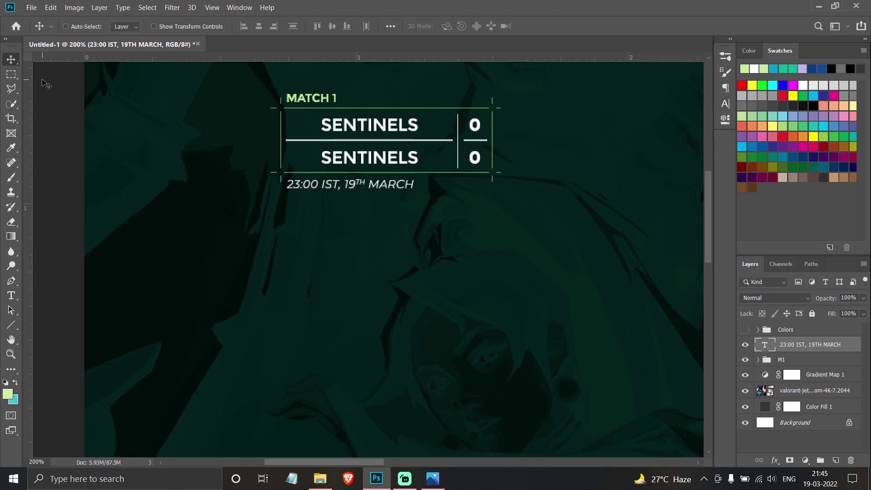
Put the time and date layer into the M1 group and duplicate the match box directly below the original
{"action": "left_click_drag", "start_coordinate": [785, 346], "coordinate": [758, 356]}
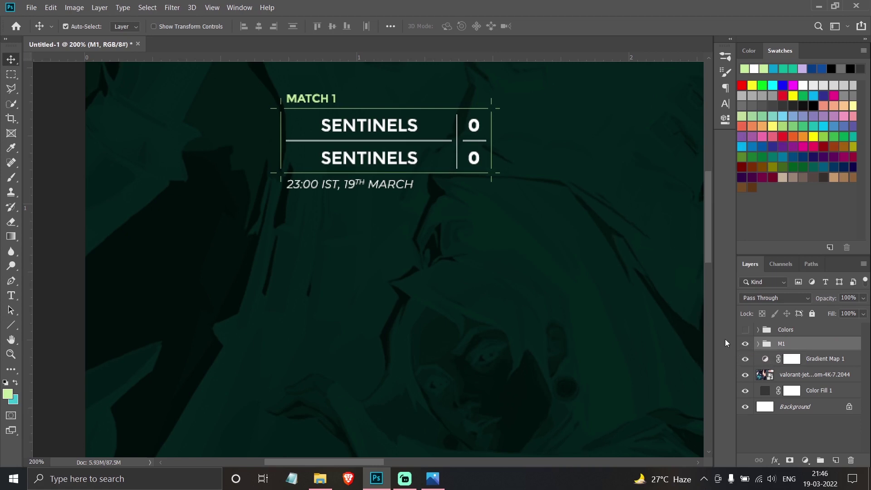
{"action": "key", "text": "ctrl+minus"}
{"action": "key", "text": "ctrl+minus"}
{"action": "key", "text": "ctrl+plus"}
{"action": "key", "text": "ctrl+minus"}
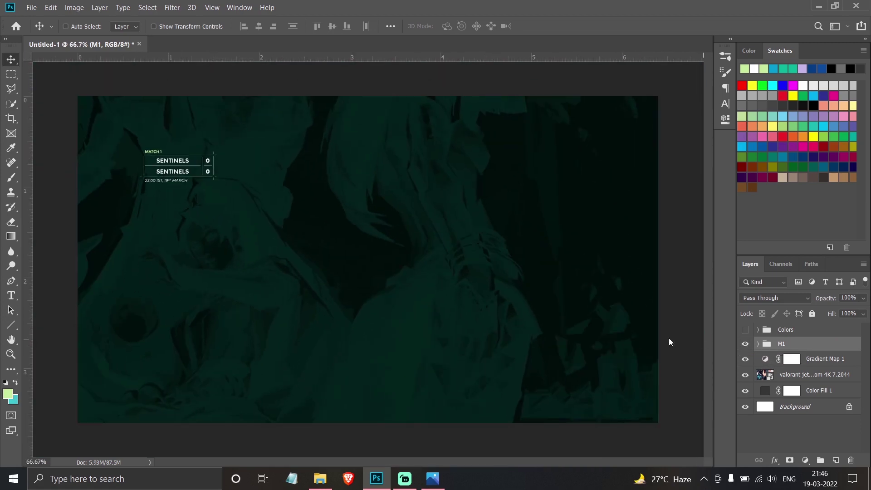
{"action": "left_click_drag", "start_coordinate": [801, 349], "coordinate": [836, 460]}
{"action": "left_click_drag", "start_coordinate": [192, 183], "coordinate": [187, 220]}
Move both match boxes toward the canvas's upper-left corner and duplicate the pair below them
{"action": "left_click", "coordinate": [802, 358], "text": "shift"}
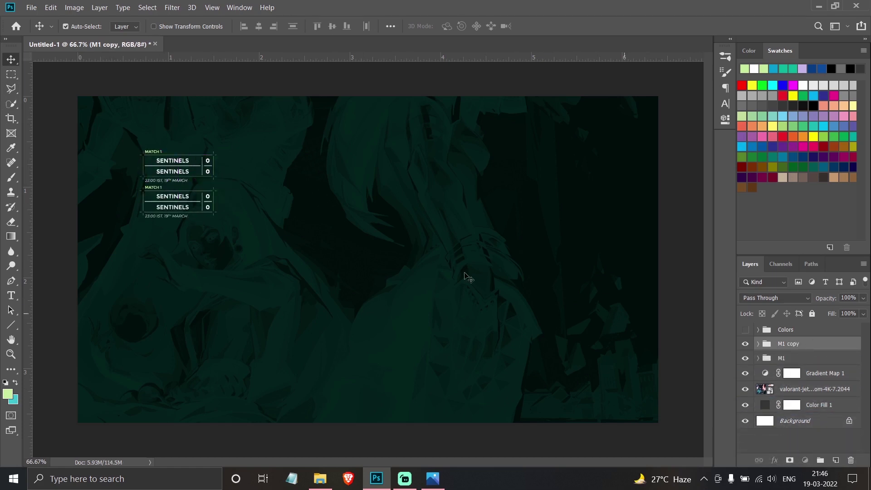
{"action": "left_click_drag", "start_coordinate": [172, 160], "coordinate": [138, 145]}
{"action": "left_click_drag", "start_coordinate": [789, 347], "coordinate": [835, 460]}
{"action": "left_click_drag", "start_coordinate": [163, 177], "coordinate": [163, 251]}
Duplicate all four match boxes and place the copies below them to extend the column to eight
{"action": "left_click", "coordinate": [791, 385], "text": "shift"}
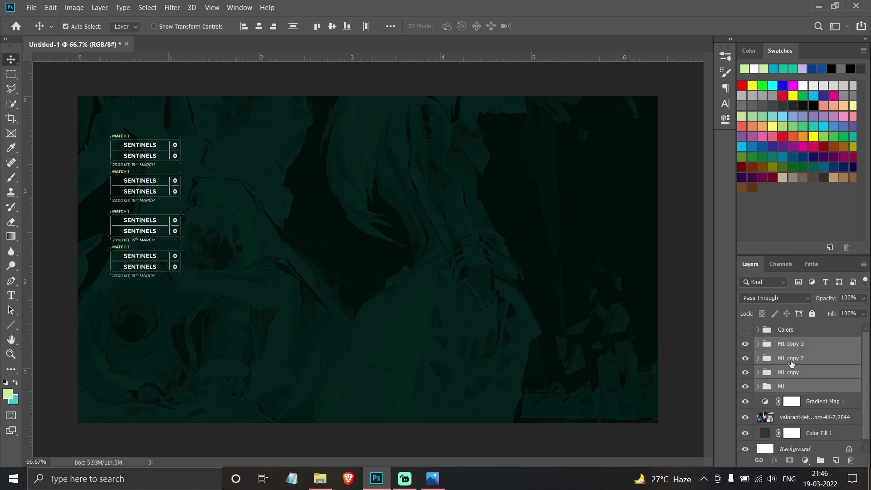
{"action": "left_click_drag", "start_coordinate": [791, 364], "coordinate": [835, 460]}
{"action": "left_click_drag", "start_coordinate": [172, 176], "coordinate": [157, 302]}
Distribute the eight match boxes evenly from top to bottom and move the whole column up to fit the canvas
{"action": "scroll", "coordinate": [791, 363], "scroll_direction": "down", "scroll_amount": 1}
{"action": "left_click", "coordinate": [789, 415], "text": "shift"}
{"action": "left_click", "coordinate": [292, 26]}
{"action": "left_click_drag", "start_coordinate": [158, 193], "coordinate": [158, 165]}
{"action": "key", "text": "ctrl+t"}
{"action": "key", "text": "Return"}
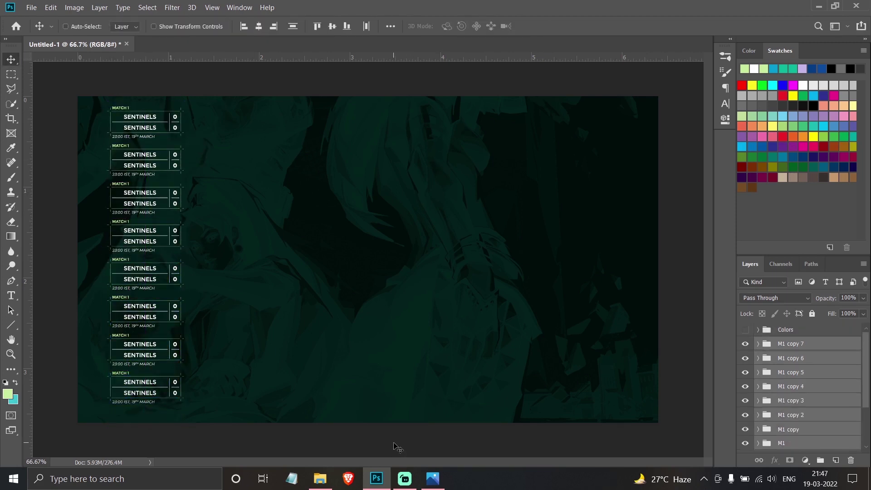
Group the eight match boxes and name the group Qualifiers
{"action": "key", "text": "ctrl"}
{"action": "key", "text": "ctrl+g"}
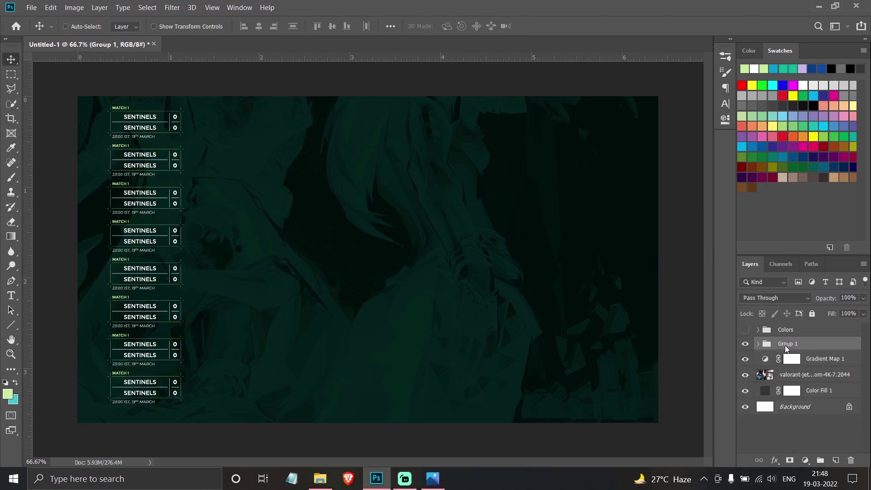
{"action": "double_click", "coordinate": [785, 345]}
{"action": "type", "text": "Oualifiers"}
{"action": "key", "text": "Return"}
Scale the Qualifiers group down to 95%, reduce it further to 90%, and commit the transform
{"action": "key", "text": "ctrl+t"}
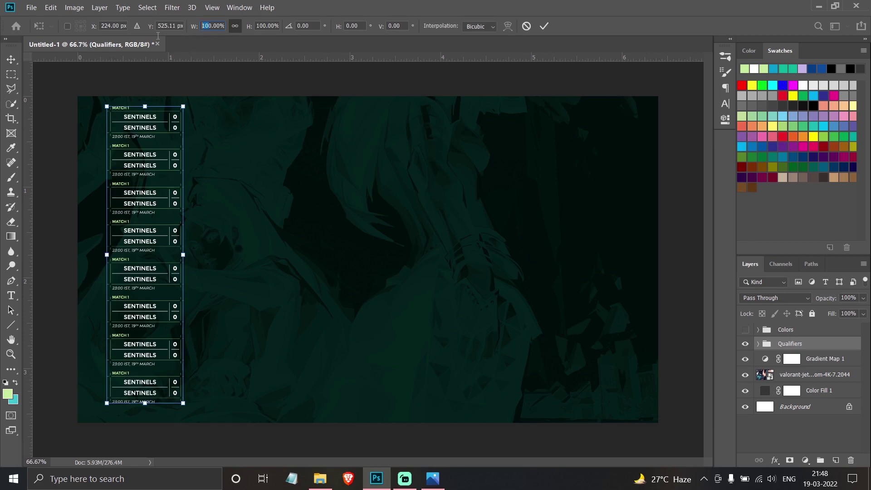
{"action": "key", "text": "BackSpace"}
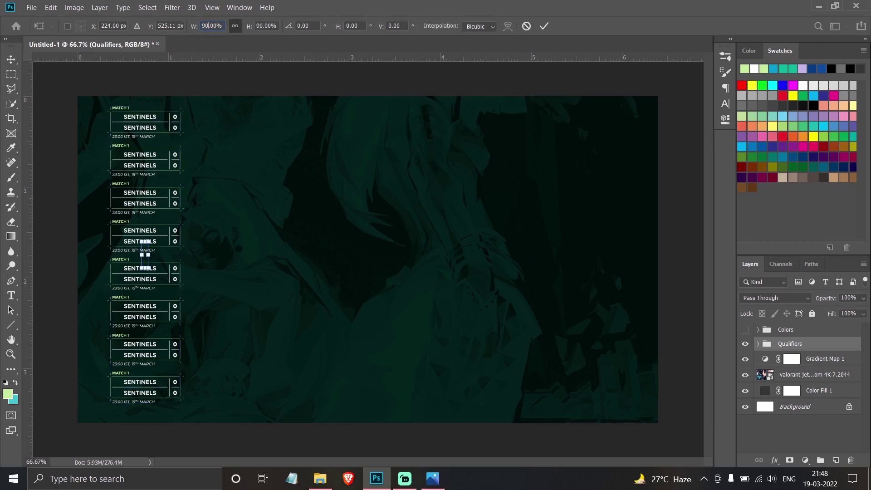
{"action": "key", "text": "BackSpace"}
{"action": "type", "text": "5"}
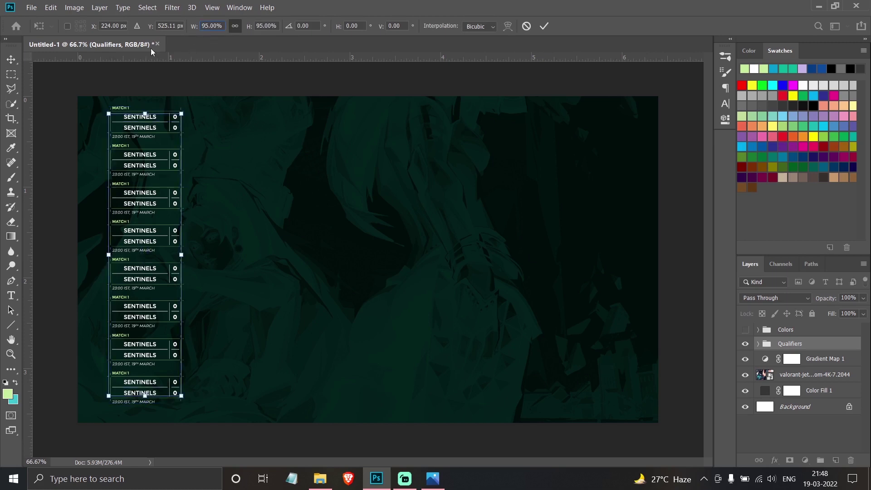
{"action": "key", "text": "Return"}
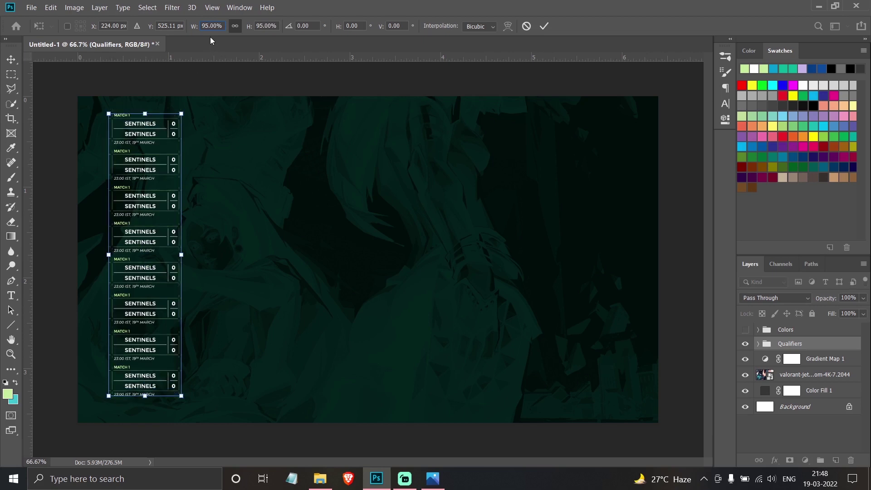
{"action": "key", "text": "BackSpace"}
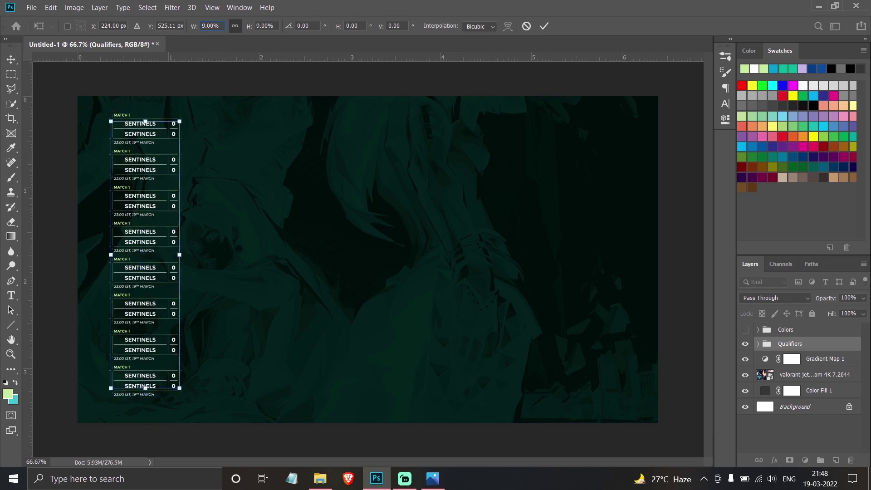
{"action": "type", "text": "0"}
{"action": "key", "text": "Return"}
{"action": "key", "text": "Return"}
Lower the bottom match box, distribute the eight Qualifiers boxes evenly, and shift the column slightly up
{"action": "left_click", "coordinate": [758, 343]}
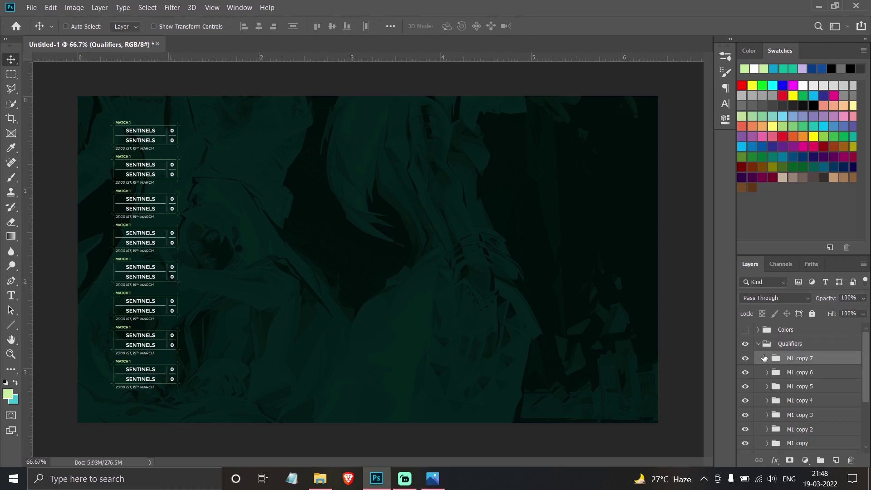
{"action": "mouse_move", "coordinate": [156, 133]}
{"action": "left_mouse_down"}
{"action": "mouse_move", "coordinate": [156, 123]}
{"action": "mouse_move", "coordinate": [154, 149]}
{"action": "left_mouse_up"}
{"action": "scroll", "coordinate": [798, 385], "scroll_direction": "down", "scroll_amount": 3}
{"action": "left_click", "coordinate": [792, 400], "text": "shift"}
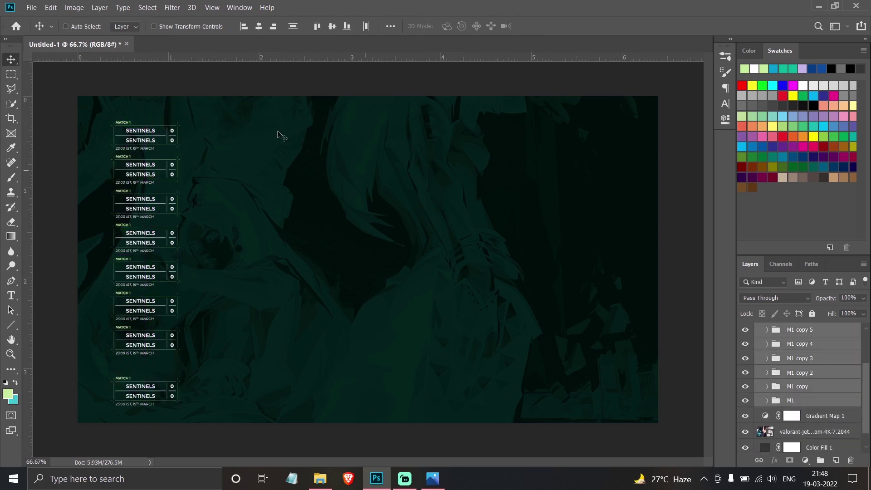
{"action": "left_click", "coordinate": [293, 26]}
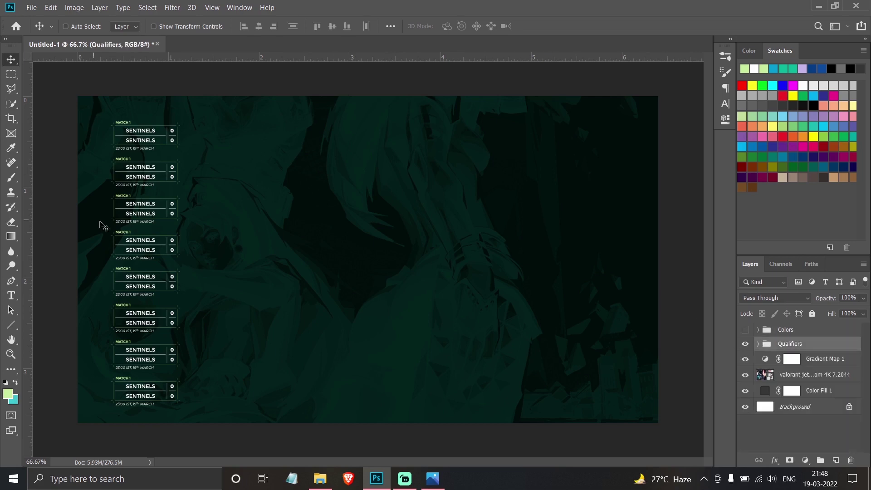
{"action": "left_click_drag", "start_coordinate": [138, 219], "coordinate": [138, 211]}
Duplicate the lower four match boxes of the Qualifiers group, undoing the misplaced layer move
{"action": "left_click", "coordinate": [757, 343]}
{"action": "left_click", "coordinate": [798, 358]}
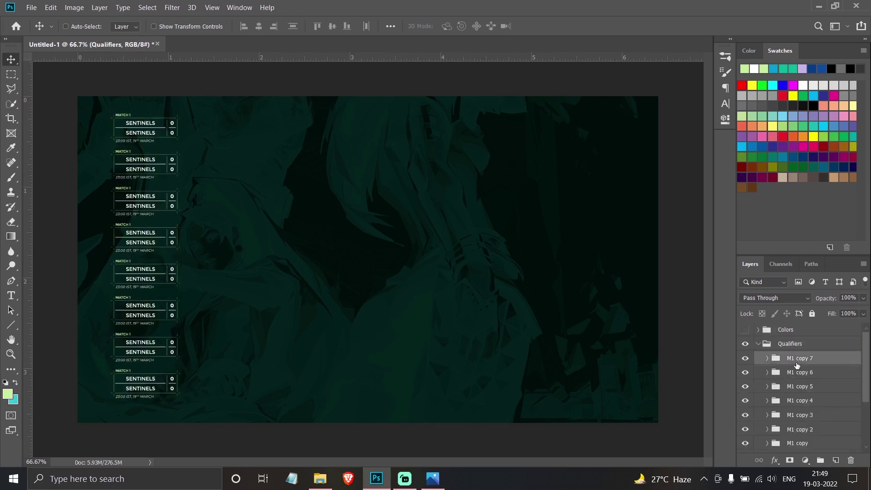
{"action": "left_click", "coordinate": [798, 372], "text": "ctrl"}
{"action": "left_click", "coordinate": [795, 389], "text": "ctrl"}
{"action": "left_click", "coordinate": [797, 404], "text": "ctrl"}
{"action": "left_click_drag", "start_coordinate": [804, 387], "coordinate": [816, 450]}
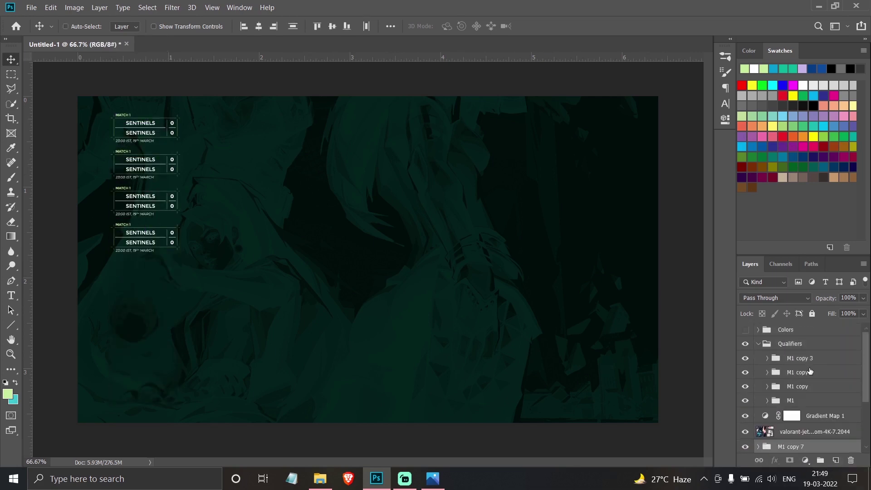
{"action": "scroll", "coordinate": [796, 408], "scroll_direction": "down", "scroll_amount": 4}
{"action": "key", "text": "ctrl+z"}
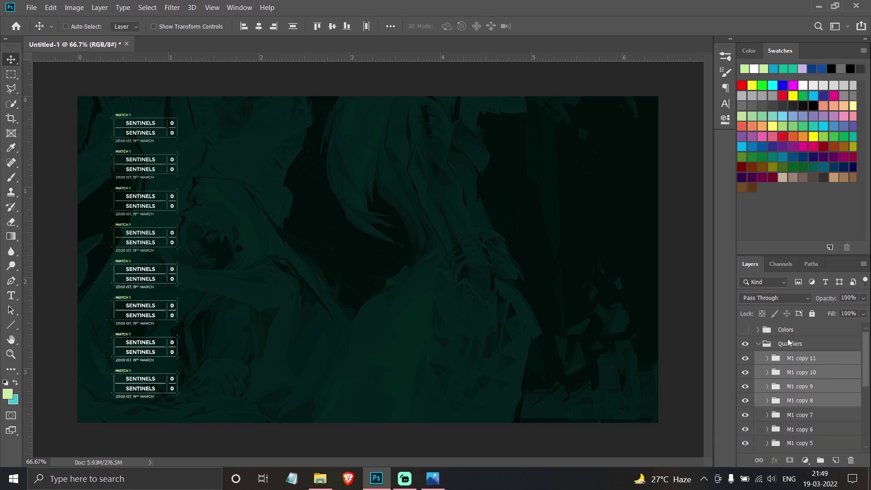
Group the four copied match boxes above Qualifiers and name the group Quarters
{"action": "key", "text": "ctrl+g"}
{"action": "double_click", "coordinate": [784, 344]}
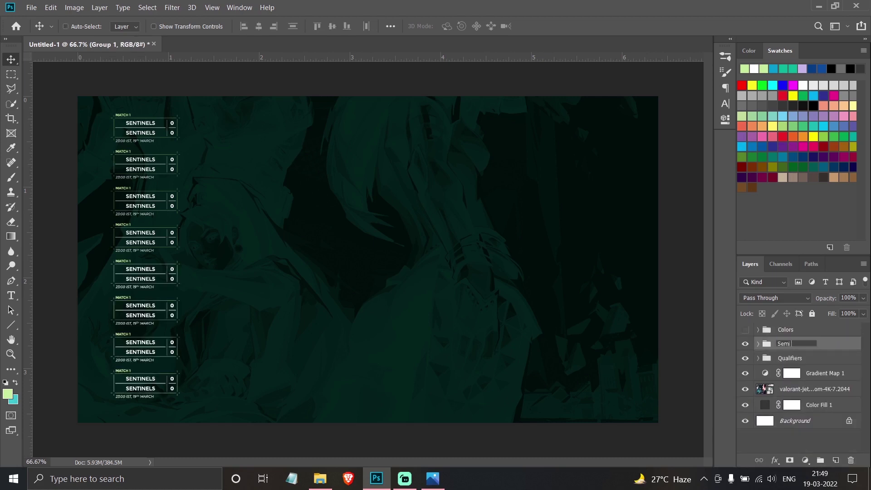
{"action": "key", "text": "Return"}
Move the Quarters group beside the Qualifiers boxes as a second column, undoing the stray change to a single box
{"action": "left_click_drag", "start_coordinate": [171, 261], "coordinate": [254, 193]}
{"action": "left_click", "coordinate": [757, 344]}
{"action": "left_click", "coordinate": [801, 358]}
{"action": "key", "text": "ctrl+z"}
Spread the four Quarters boxes vertically, moving the top and middle boxes up and adjusting the bottom one
{"action": "left_click", "coordinate": [800, 401]}
{"action": "left_click_drag", "start_coordinate": [258, 243], "coordinate": [257, 185]}
{"action": "left_click", "coordinate": [800, 388]}
{"action": "left_click", "coordinate": [800, 372], "text": "shift"}
{"action": "left_click_drag", "start_coordinate": [255, 313], "coordinate": [255, 228]}
{"action": "left_click", "coordinate": [801, 358]}
{"action": "left_click_drag", "start_coordinate": [281, 380], "coordinate": [282, 361]}
Add horizontal guides in the gaps between the first two and between the last two Qualifiers boxes
{"action": "left_click_drag", "start_coordinate": [252, 57], "coordinate": [252, 145]}
{"action": "left_click_drag", "start_coordinate": [251, 57], "coordinate": [330, 365]}
Nudge the bottom Quarters box down to center it on the lower guide and distribute the four Quarters boxes evenly
{"action": "left_click", "coordinate": [745, 359]}
{"action": "key", "text": "Down"}
{"action": "key", "text": "Down"}
{"action": "key", "text": "Down"}
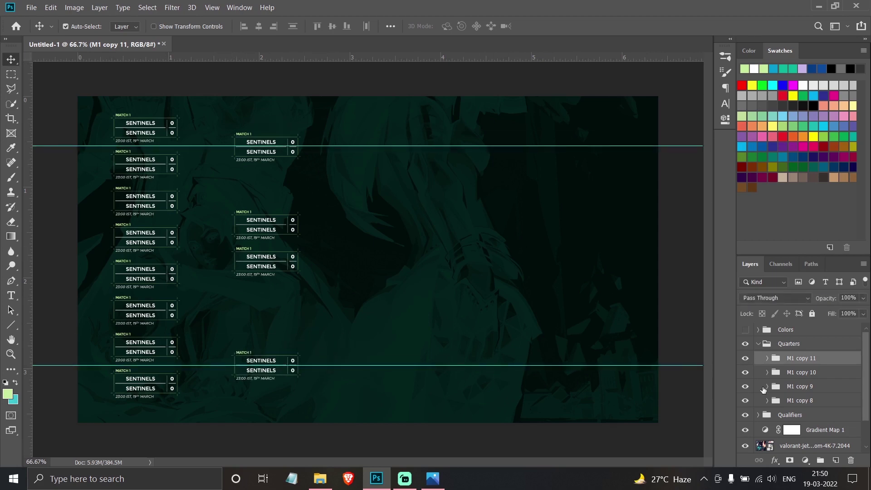
{"action": "left_click", "coordinate": [790, 400], "text": "shift"}
{"action": "left_click", "coordinate": [294, 26]}
Duplicate the lower two Quarters boxes, take the copies out of Quarters, and group them as Semi Finals
{"action": "left_click", "coordinate": [797, 358]}
{"action": "key", "text": "ctrl+j"}
{"action": "key", "text": "ctrl+j"}
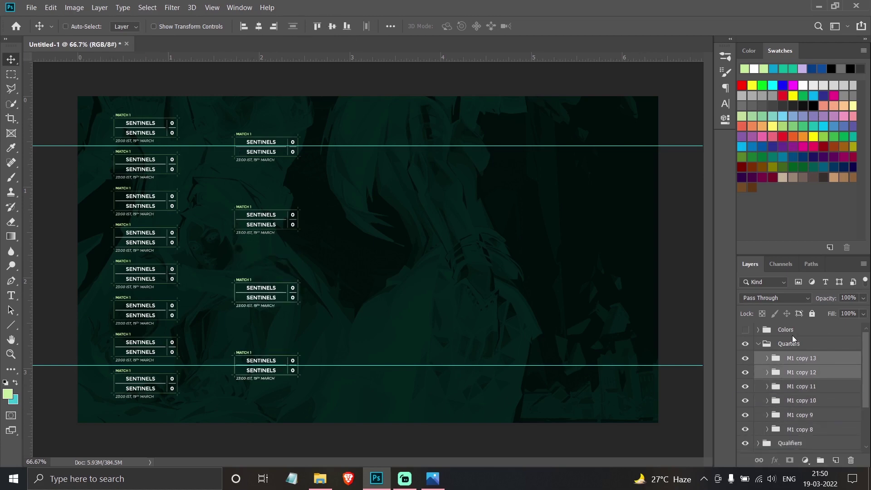
{"action": "left_click", "coordinate": [797, 374], "text": "shift"}
{"action": "left_click_drag", "start_coordinate": [797, 373], "coordinate": [793, 337]}
{"action": "left_click", "coordinate": [758, 372]}
{"action": "key", "text": "ctrl+g"}
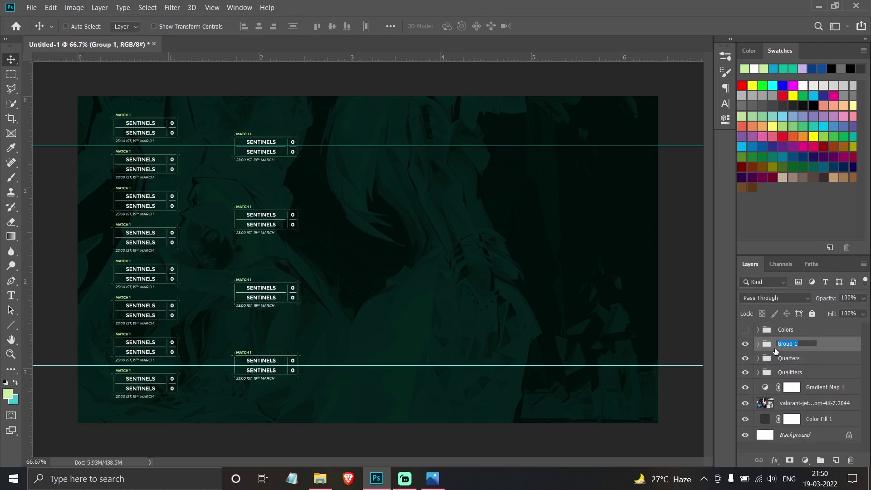
Add horizontal guides midway between each pair of Quarters boxes and center the two Semi Finals boxes on them
{"action": "left_click_drag", "start_coordinate": [355, 58], "coordinate": [383, 182]}
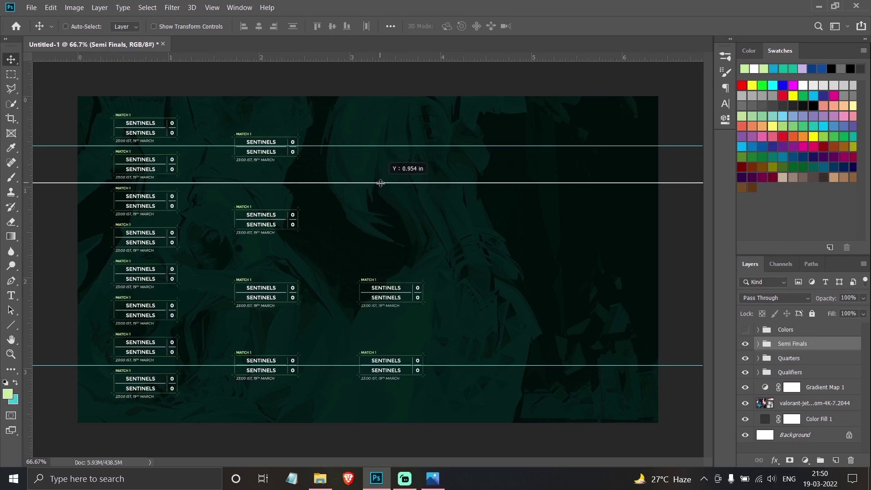
{"action": "left_click_drag", "start_coordinate": [331, 59], "coordinate": [398, 247]}
{"action": "left_click", "coordinate": [758, 343]}
{"action": "left_click", "coordinate": [797, 357]}
{"action": "left_click", "coordinate": [807, 372]}
{"action": "left_click_drag", "start_coordinate": [369, 284], "coordinate": [390, 178]}
Check the reference Bracket.png in Photos, and in Photoshop duplicate a Semi Finals box outside its group as a fourth column
{"action": "left_click", "coordinate": [444, 480]}
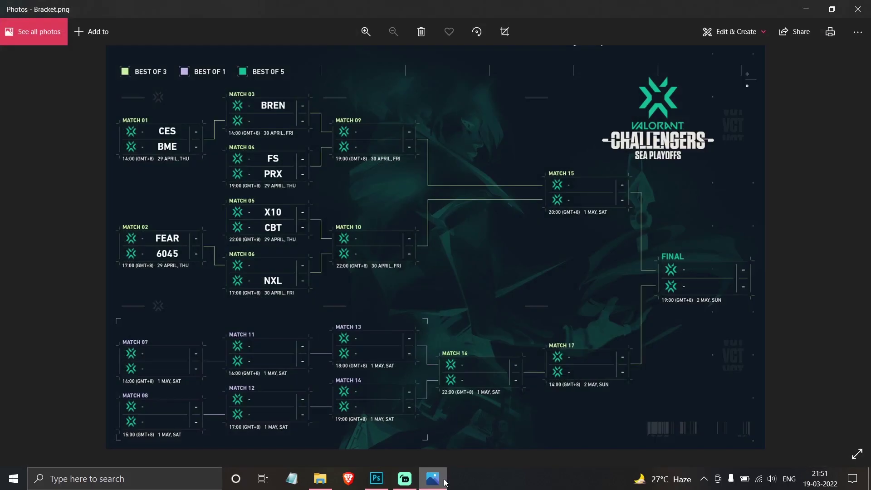
{"action": "left_click", "coordinate": [444, 480]}
{"action": "left_click_drag", "start_coordinate": [789, 359], "coordinate": [835, 459]}
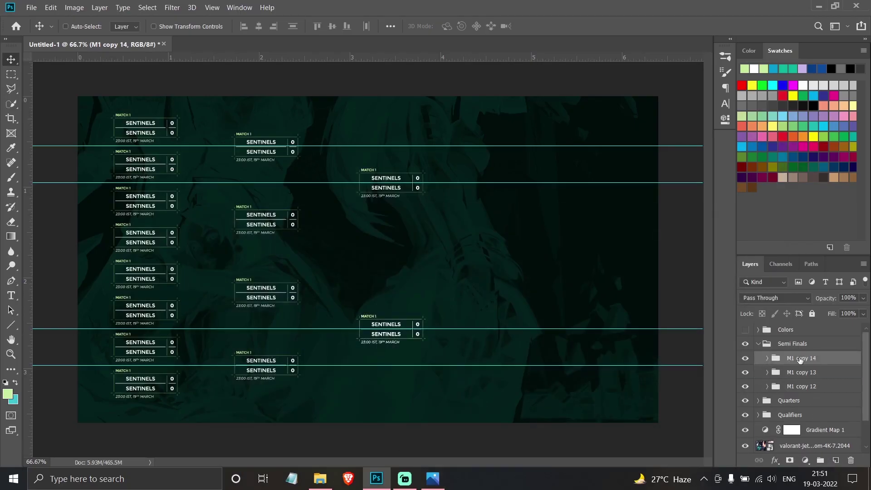
{"action": "left_click_drag", "start_coordinate": [798, 360], "coordinate": [798, 338]}
{"action": "left_click", "coordinate": [757, 358]}
{"action": "left_click_drag", "start_coordinate": [384, 290], "coordinate": [530, 216]}
Scale the fourth-column match box to 125%
{"action": "key", "text": "ctrl+t"}
{"action": "type", "text": "2"}
{"action": "key", "text": "Delete"}
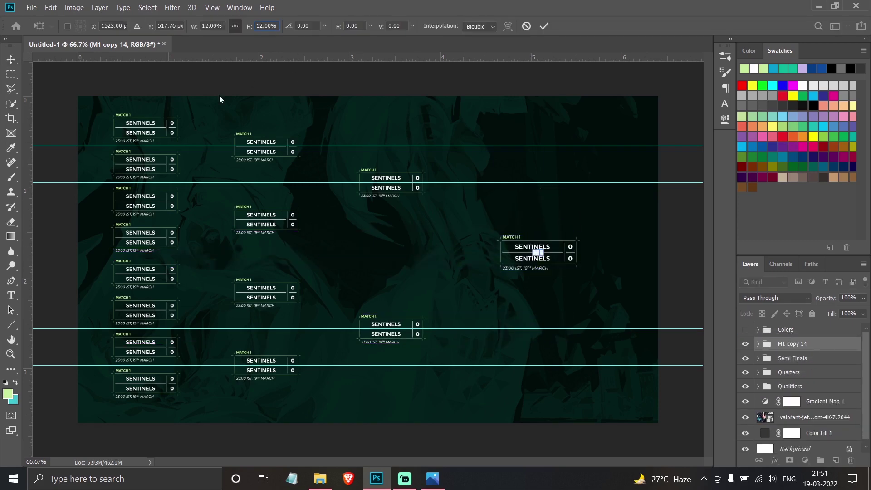
{"action": "type", "text": "5"}
{"action": "key", "text": "Return"}
Change the fourth-column box's match label to FINALS
{"action": "key", "text": "t"}
{"action": "left_click", "coordinate": [502, 236]}
{"action": "type", "text": "FINALS"}
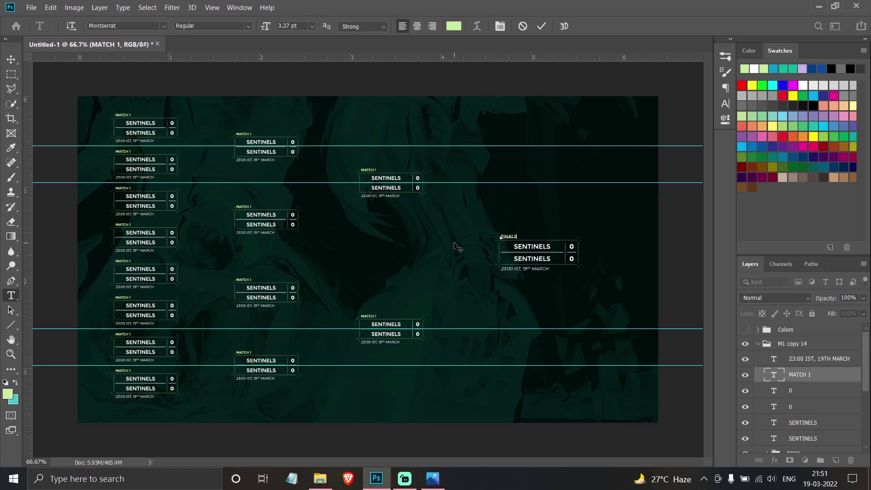
{"action": "left_click", "coordinate": [322, 160]}
Scale the FINALS match box by another 110% and rename its group Finals
{"action": "left_click", "coordinate": [756, 344]}
{"action": "key", "text": "ctrl+t"}
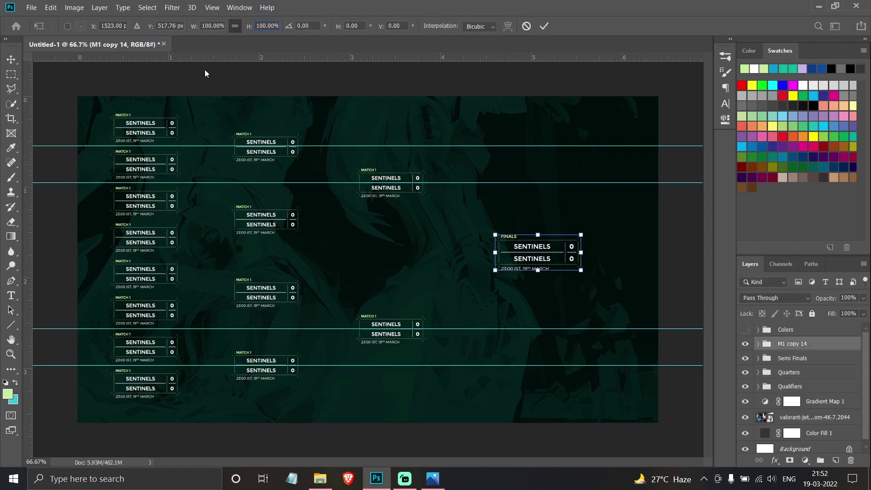
{"action": "type", "text": "110"}
{"action": "key", "text": "Return"}
{"action": "key", "text": "Return"}
{"action": "double_click", "coordinate": [778, 344]}
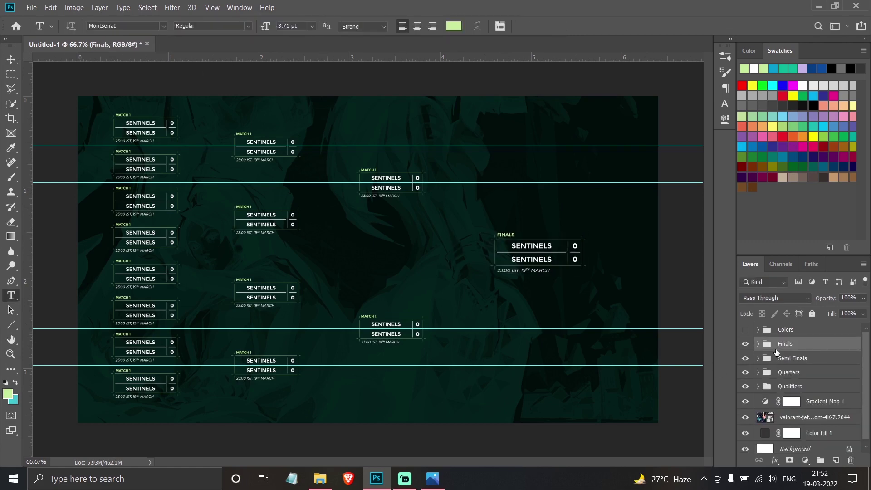
Align the vertical centers of the Finals, Semi Finals, Quarters and Qualifiers groups with the Background
{"action": "left_click", "coordinate": [790, 386], "text": "shift"}
{"action": "key", "text": "v"}
{"action": "left_click", "coordinate": [332, 26]}
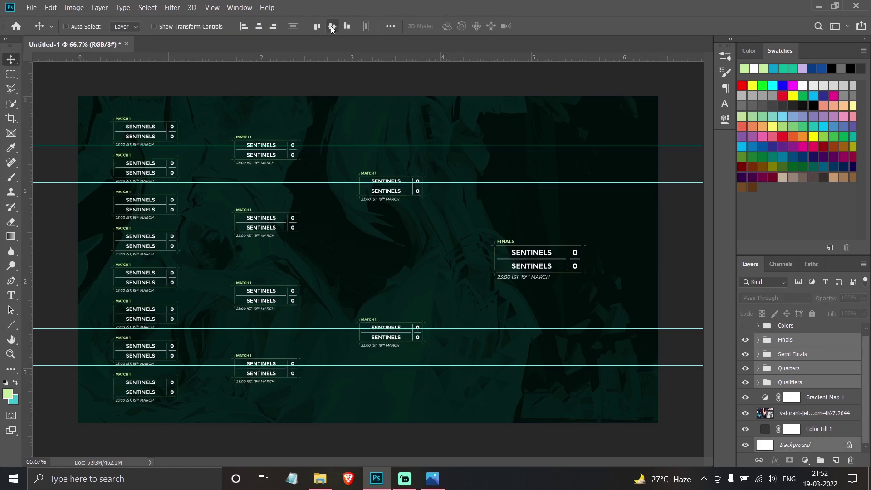
Remove the horizontal guides and distribute the four round groups evenly across the canvas horizontally
{"action": "left_click_drag", "start_coordinate": [318, 329], "coordinate": [313, 57]}
{"action": "left_click_drag", "start_coordinate": [295, 146], "coordinate": [294, 57]}
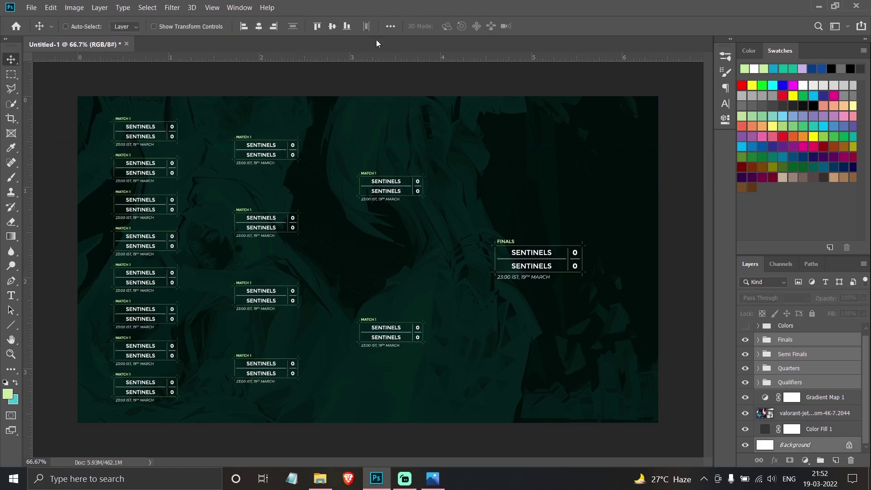
{"action": "left_click", "coordinate": [366, 26]}
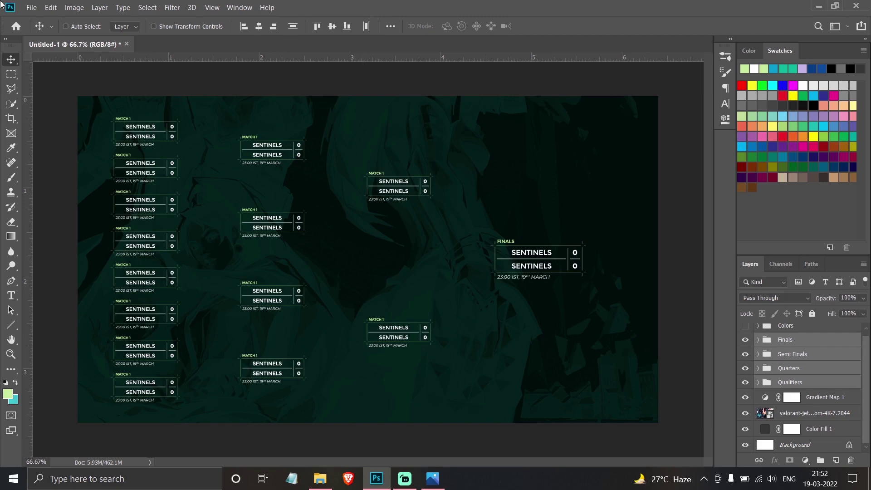
Activate the Line tool and place a vertical guide midway between the Qualifiers and Quarters columns
{"action": "key", "text": "ctrl+plus"}
{"action": "key", "text": "ctrl+plus"}
{"action": "left_click_drag", "start_coordinate": [155, 151], "coordinate": [387, 285]}
{"action": "key", "text": "ctrl+plus"}
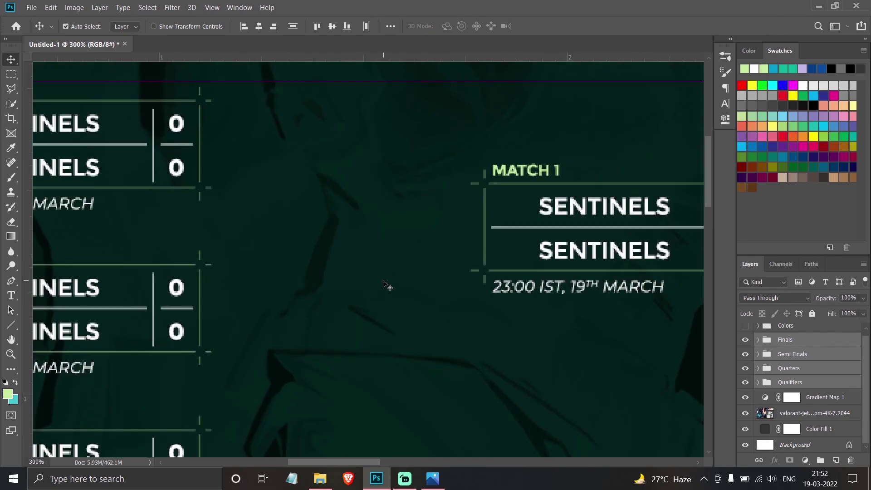
{"action": "left_click", "coordinate": [12, 328]}
{"action": "left_click_drag", "start_coordinate": [323, 255], "coordinate": [352, 245]}
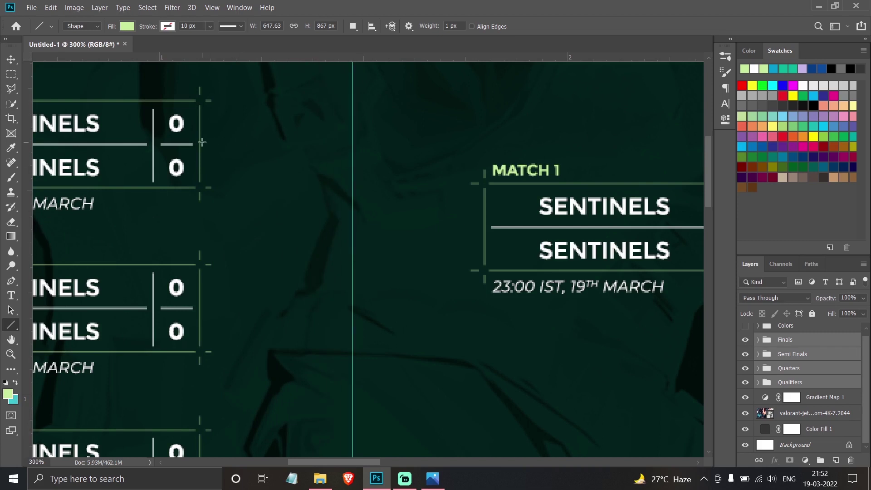
Draw a three-segment connector from the first Qualifiers match to the first Quarters match, about 109 px across, 48 px down and 91 px across
{"action": "left_click_drag", "start_coordinate": [204, 143], "coordinate": [351, 150]}
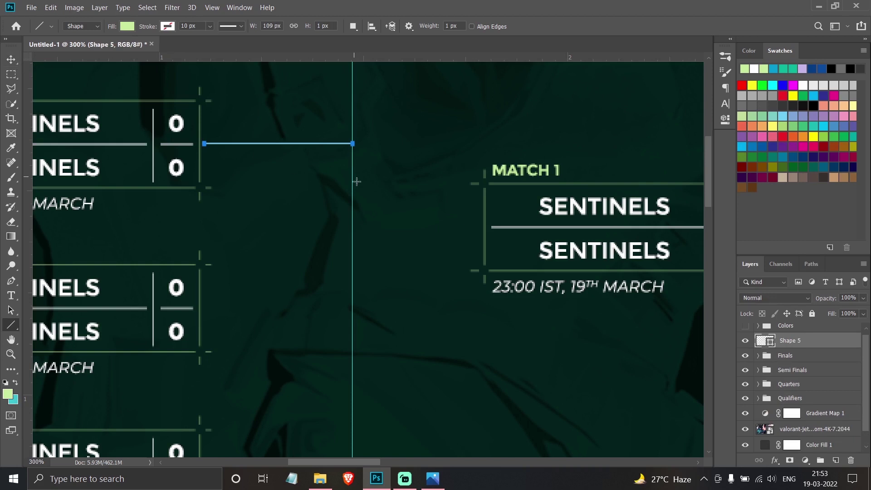
{"action": "key", "text": "v"}
{"action": "key", "text": "u"}
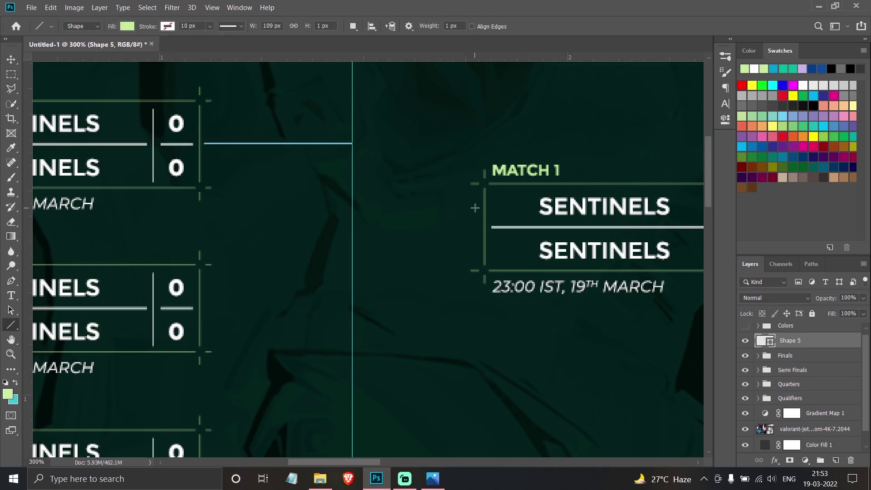
{"action": "left_click_drag", "start_coordinate": [476, 208], "coordinate": [353, 208]}
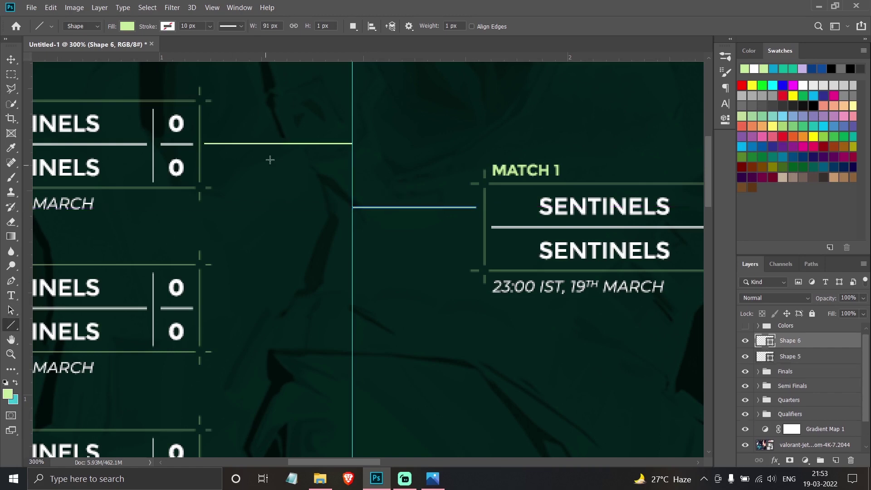
{"action": "left_click_drag", "start_coordinate": [351, 143], "coordinate": [352, 208]}
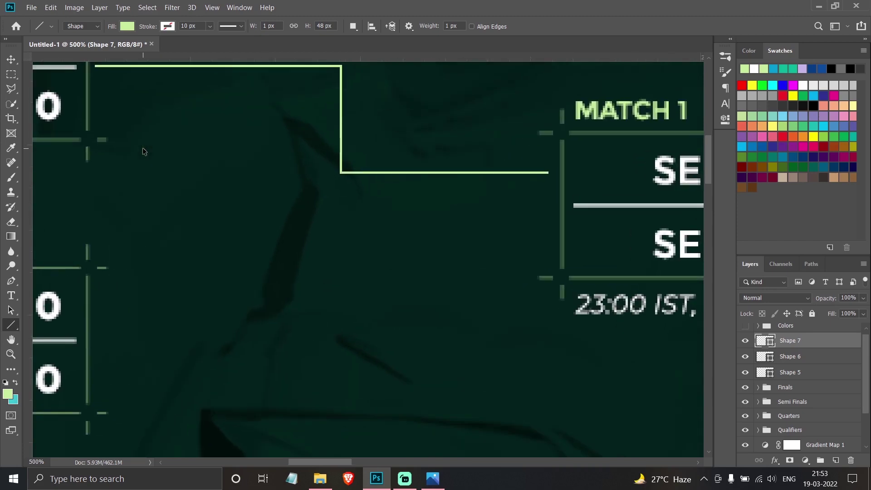
Group the three connector line shapes and rename the group Lines
{"action": "left_click", "coordinate": [790, 358], "text": "shift"}
{"action": "left_click", "coordinate": [790, 376], "text": "shift"}
{"action": "key", "text": "ctrl+g"}
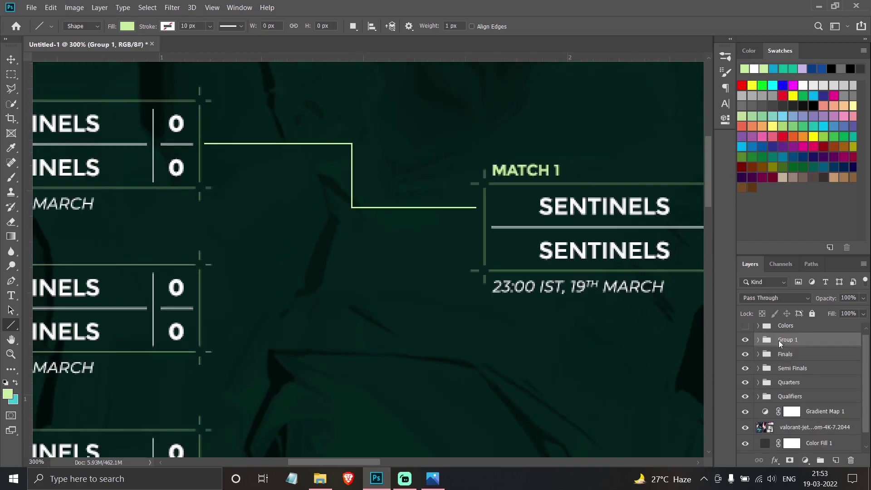
{"action": "double_click", "coordinate": [778, 340]}
{"action": "type", "text": "Lines"}
{"action": "key", "text": "Return"}
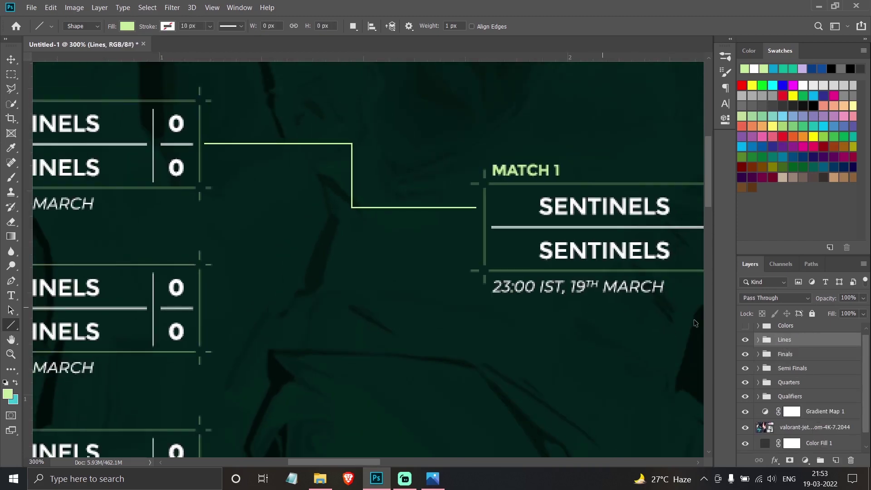
Duplicate the Lines group, flip the copy vertically and place it from the second Qualifiers match to the first Quarters match's lower team
{"action": "key", "text": "v"}
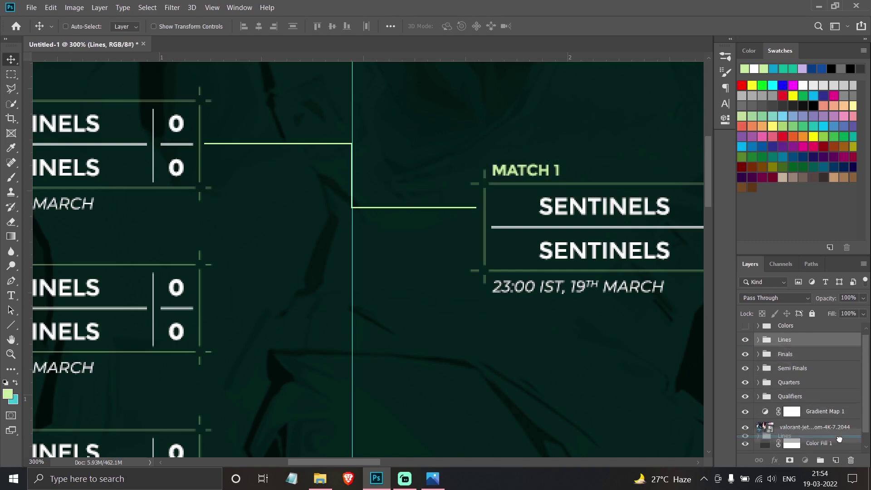
{"action": "key", "text": "ctrl+j"}
{"action": "left_click_drag", "start_coordinate": [346, 192], "coordinate": [312, 334]}
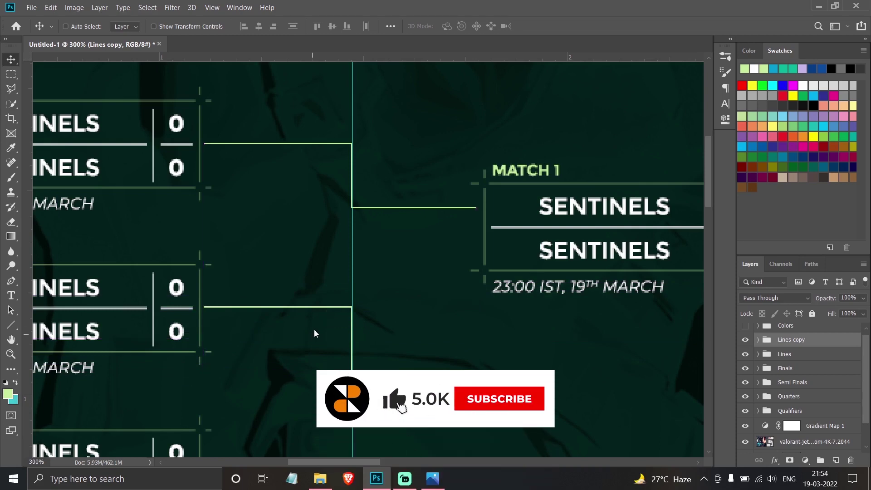
{"action": "key", "text": "ctrl+t"}
{"action": "right_click", "coordinate": [322, 320]}
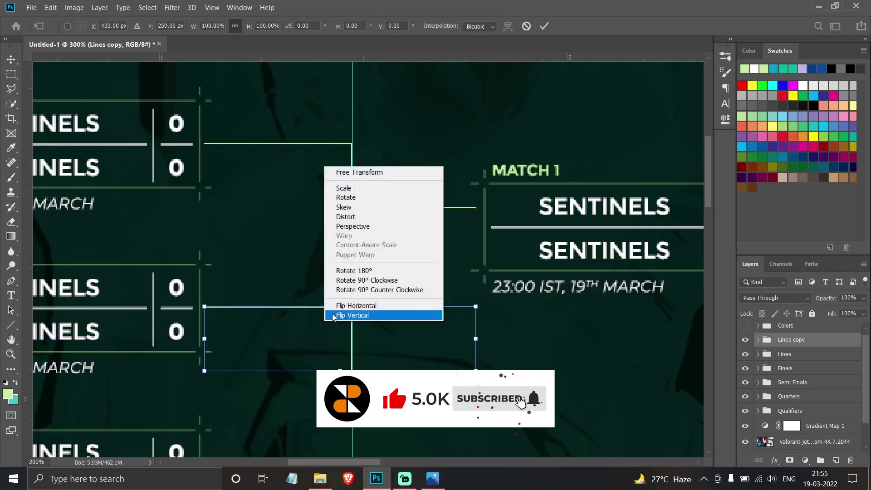
{"action": "left_click", "coordinate": [342, 315]}
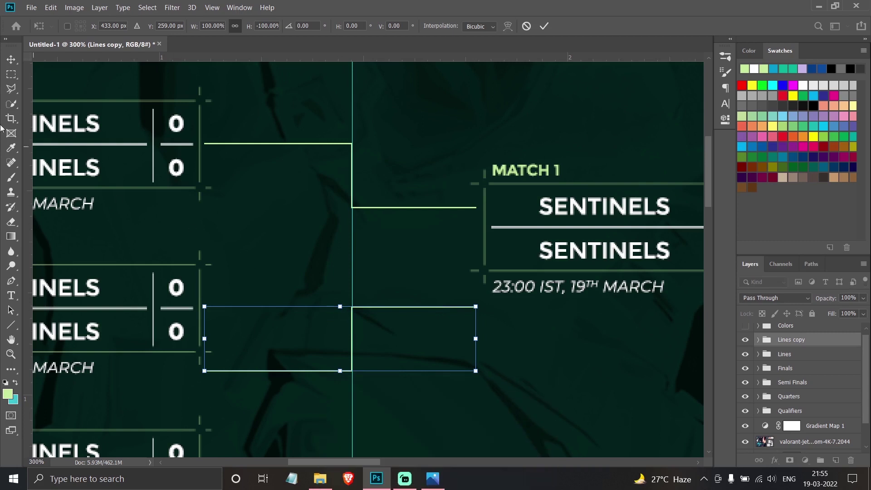
{"action": "left_click", "coordinate": [11, 59]}
{"action": "key", "text": "Return"}
{"action": "left_click_drag", "start_coordinate": [292, 288], "coordinate": [293, 223]}
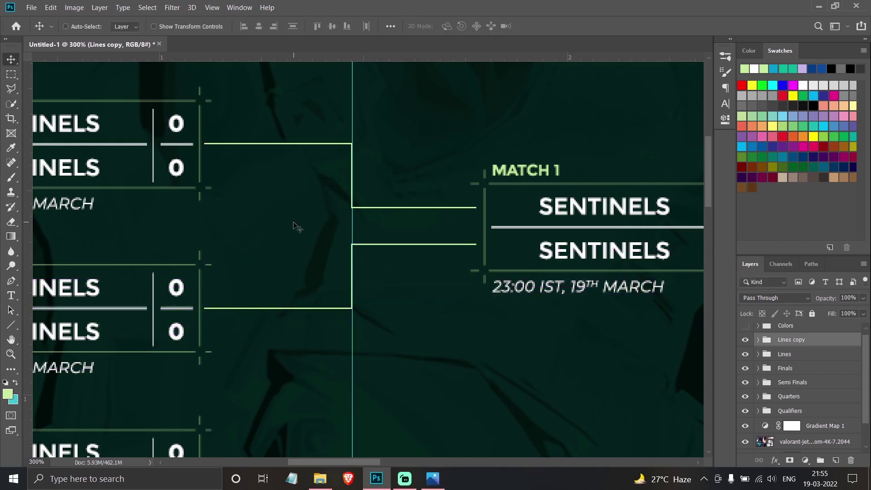
Duplicate both connector groups and move the copies down to join the third and fourth Qualifiers matches to the second Quarters match
{"action": "key", "text": "ctrl+minus"}
{"action": "key", "text": "ctrl+minus"}
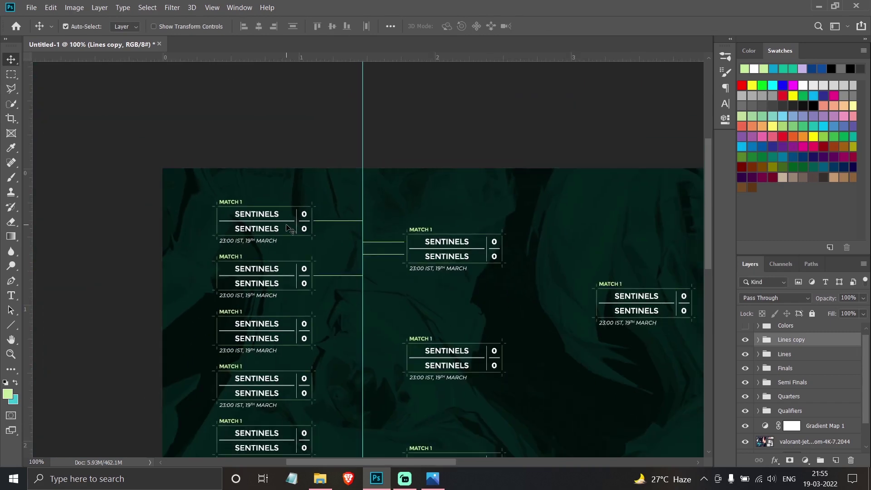
{"action": "scroll", "coordinate": [303, 199], "scroll_direction": "down", "scroll_amount": 5}
{"action": "left_click", "coordinate": [783, 355], "text": "ctrl"}
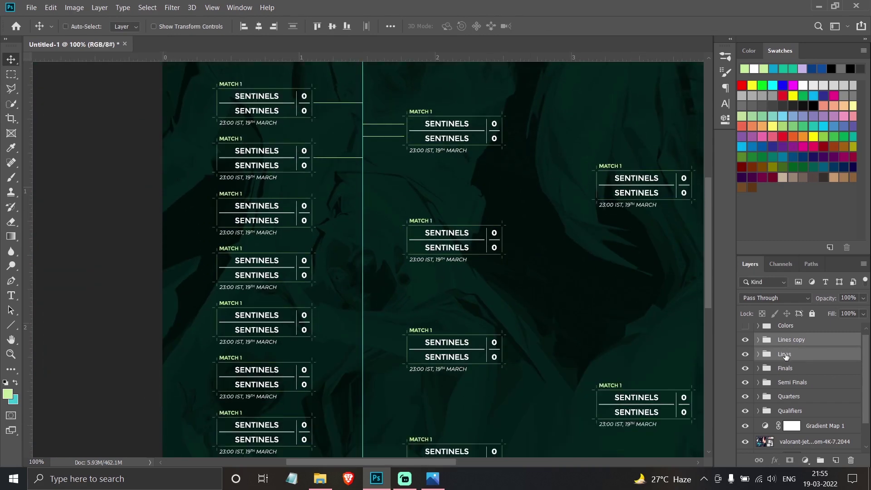
{"action": "key", "text": "ctrl+j"}
{"action": "left_click_drag", "start_coordinate": [364, 158], "coordinate": [362, 266]}
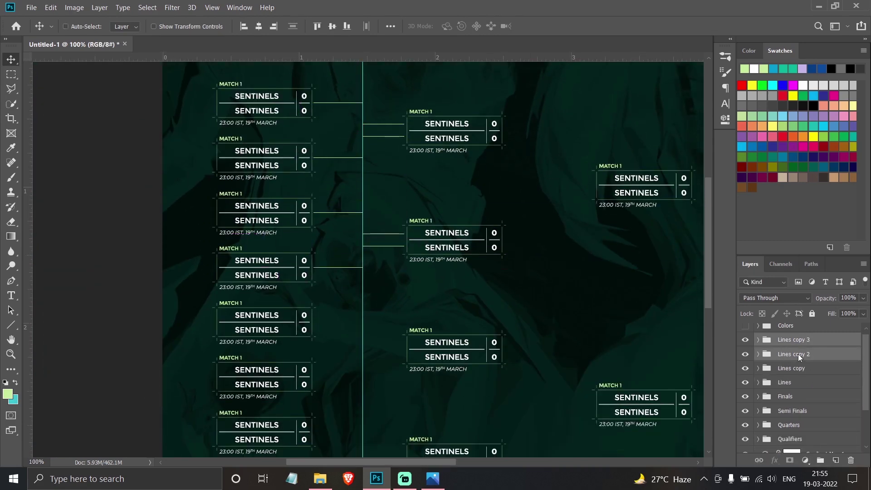
Duplicate all four connector groups, move the copies down to the last four Qualifiers matches and hide the guides
{"action": "left_click_drag", "start_coordinate": [798, 357], "coordinate": [835, 460]}
{"action": "key", "text": "ctrl+z"}
{"action": "left_click", "coordinate": [796, 384], "text": "shift"}
{"action": "scroll", "coordinate": [334, 184], "scroll_direction": "down", "scroll_amount": 2}
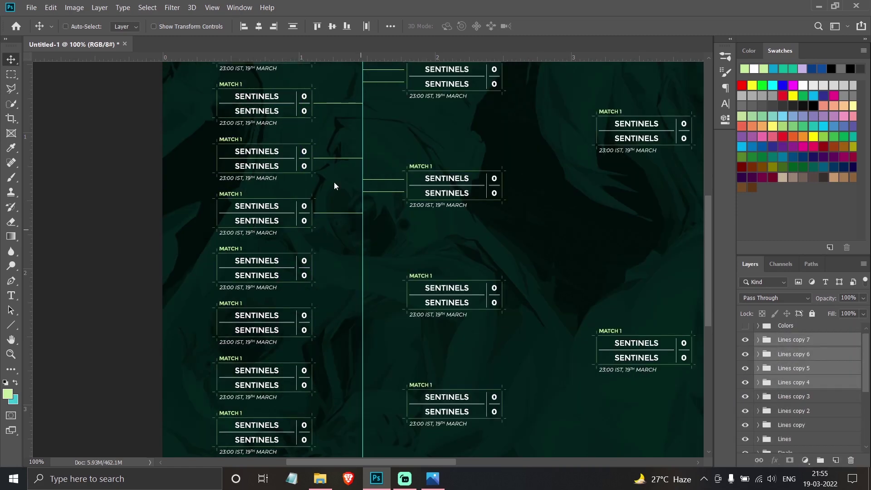
{"action": "left_click_drag", "start_coordinate": [346, 171], "coordinate": [336, 295]}
{"action": "key", "text": "ctrl+;"}
{"action": "scroll", "coordinate": [525, 210], "scroll_direction": "up", "scroll_amount": 2}
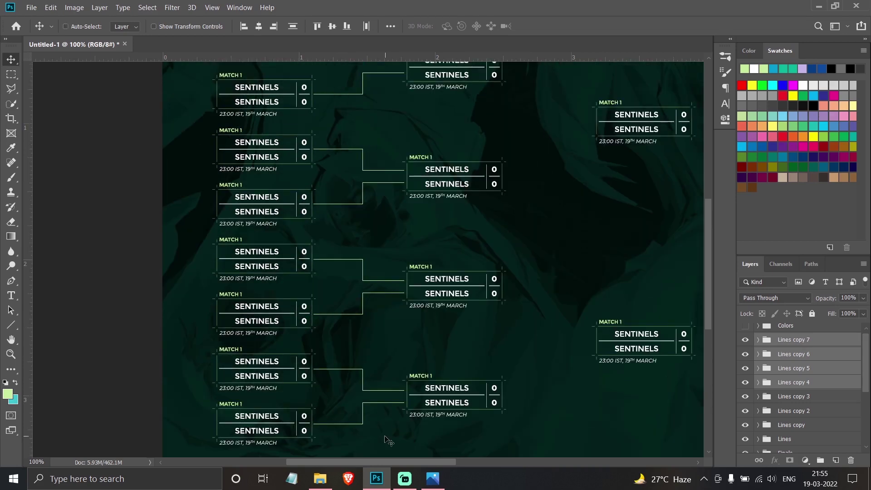
Place a vertical guide midway between the Quarters and Semi Finals columns and deselect the layers
{"action": "left_click_drag", "start_coordinate": [401, 461], "coordinate": [446, 462]}
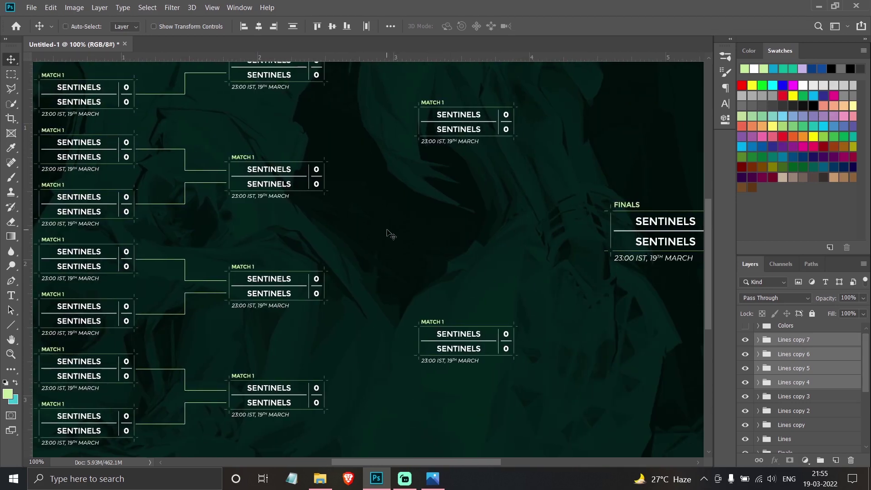
{"action": "scroll", "coordinate": [390, 234], "scroll_direction": "up", "scroll_amount": 3}
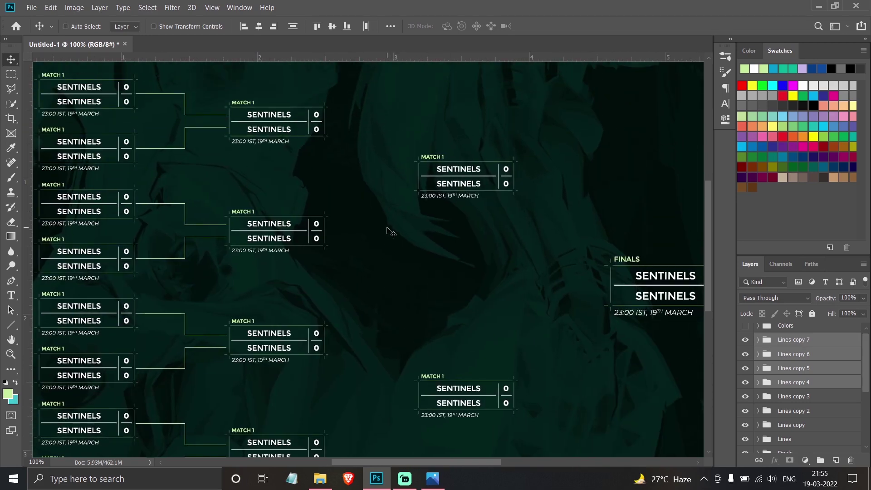
{"action": "scroll", "coordinate": [391, 235], "scroll_direction": "up", "scroll_amount": 2}
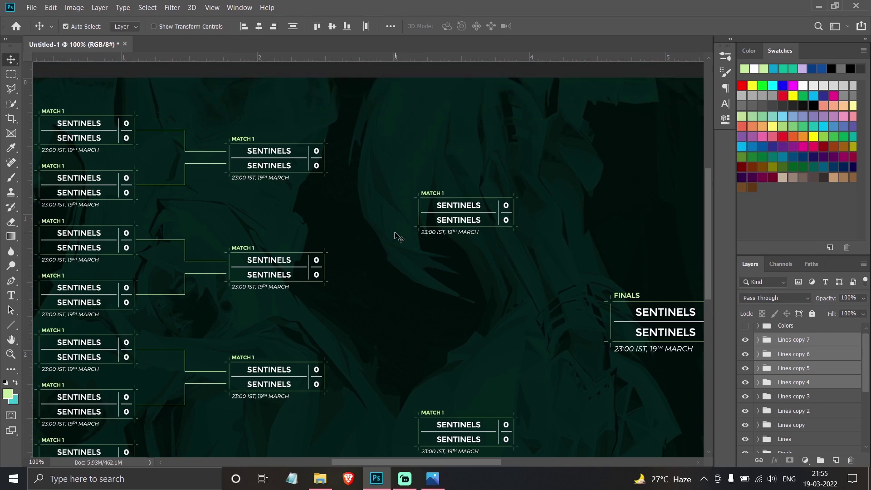
{"action": "key", "text": "ctrl+plus"}
{"action": "scroll", "coordinate": [371, 230], "scroll_direction": "up", "scroll_amount": 3}
{"action": "left_click_drag", "start_coordinate": [28, 256], "coordinate": [388, 276]}
{"action": "left_click", "coordinate": [410, 279]}
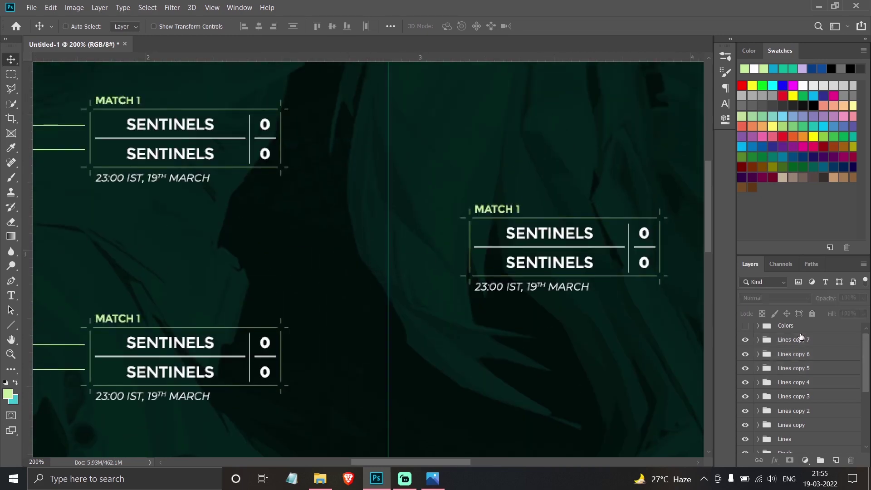
Draw a three-segment connector from the first Quarters match to the upper team of the first Semi Finals match, then hide the guides
{"action": "left_click", "coordinate": [801, 336]}
{"action": "key", "text": "u"}
{"action": "left_click_drag", "start_coordinate": [387, 141], "coordinate": [388, 137]}
{"action": "left_click_drag", "start_coordinate": [388, 233], "coordinate": [463, 233]}
{"action": "left_click_drag", "start_coordinate": [388, 136], "coordinate": [388, 233]}
{"action": "key", "text": "v"}
{"action": "key", "text": "ctrl+semicolon"}
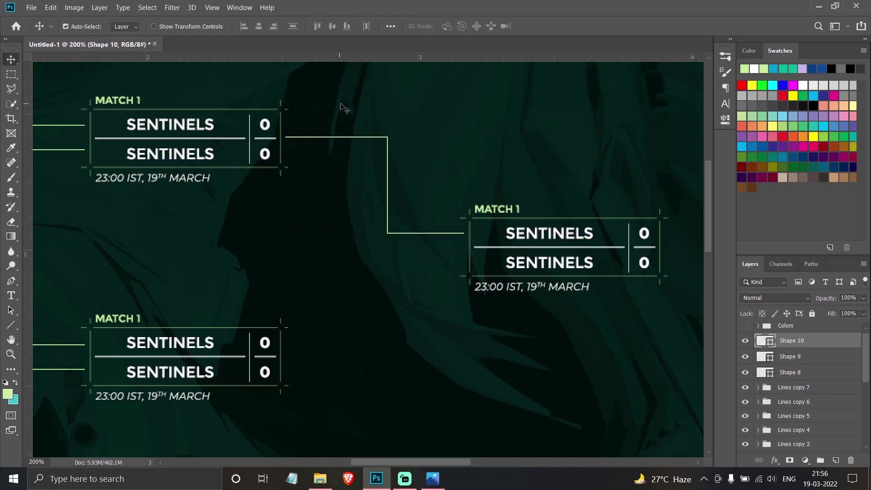
Group the three Quarters-to-Semi Finals line shapes under the name Lines
{"action": "left_click", "coordinate": [788, 369], "text": "ctrl"}
{"action": "left_click", "coordinate": [787, 357], "text": "ctrl"}
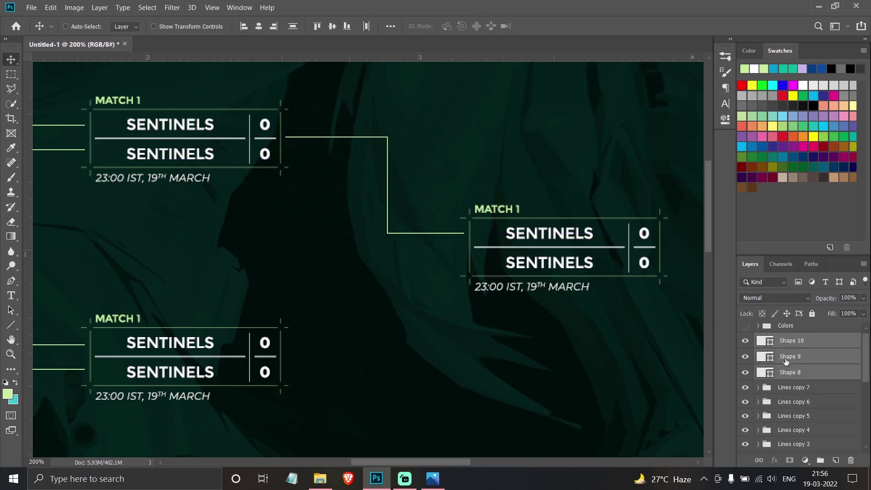
{"action": "key", "text": "ctrl+g"}
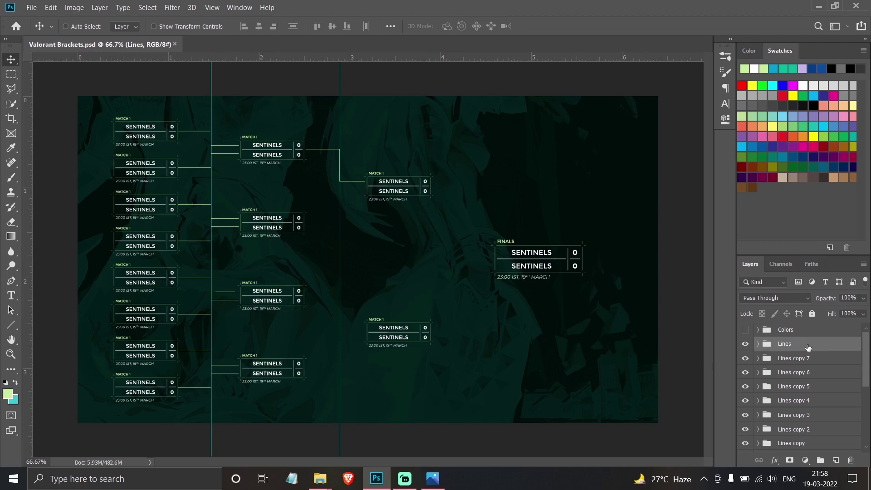
Duplicate the Quarters-to-Semi Finals connector, flip it vertically and place it from the second Quarters match to the first Semi Finals match's lower team
{"action": "key", "text": "ctrl+j"}
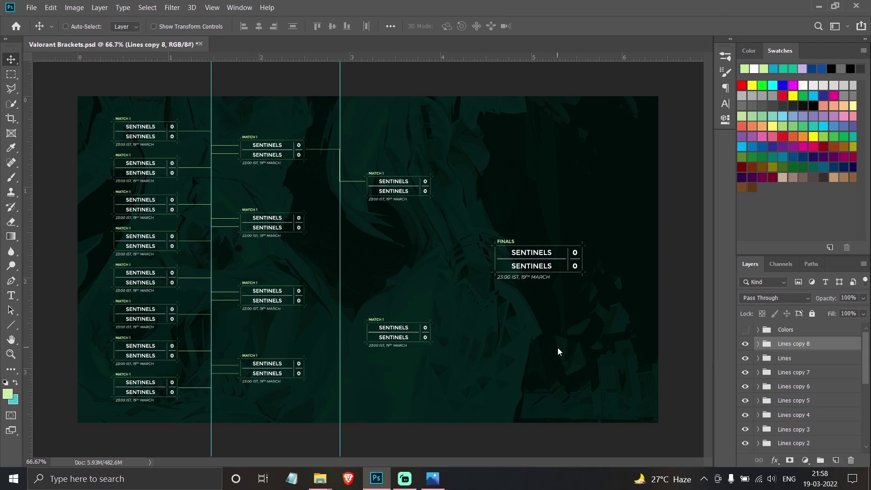
{"action": "scroll", "coordinate": [367, 191], "scroll_direction": "up", "scroll_amount": 5}
{"action": "key", "text": "ctrl+t"}
{"action": "right_click", "coordinate": [255, 192]}
{"action": "left_click", "coordinate": [283, 310]}
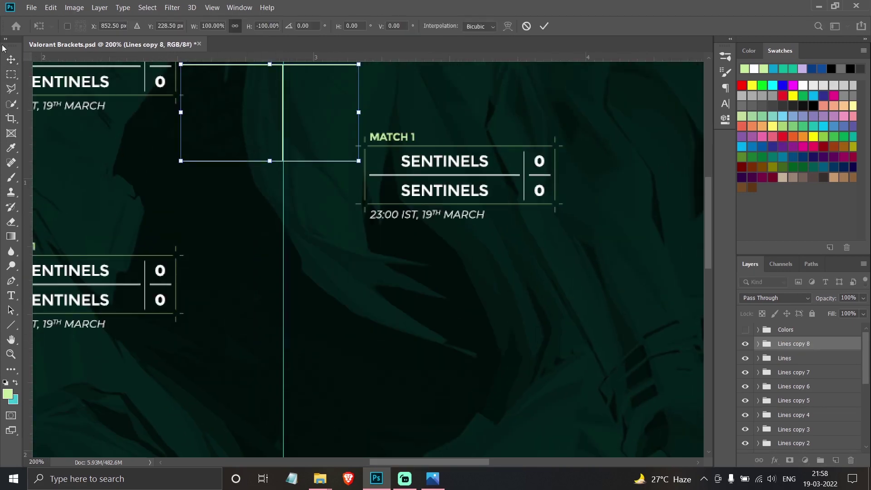
{"action": "left_click_drag", "start_coordinate": [293, 116], "coordinate": [295, 246]}
{"action": "key", "text": "Return"}
Duplicate both Quarters-to-Semi Finals connectors and move the copies down to join the last two Quarters matches to the second Semi Finals match
{"action": "left_click_drag", "start_coordinate": [837, 460], "coordinate": [837, 460]}
{"action": "scroll", "coordinate": [192, 174], "scroll_direction": "down", "scroll_amount": 4}
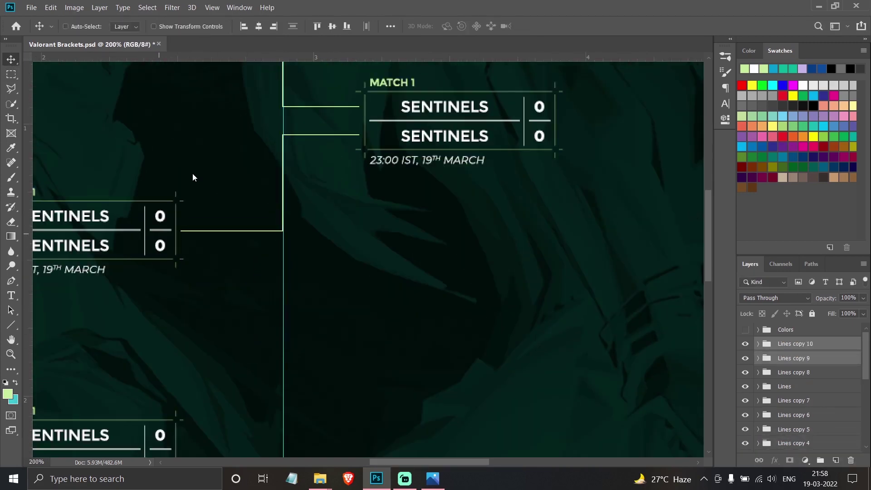
{"action": "key", "text": "ctrl+minus"}
{"action": "left_click_drag", "start_coordinate": [301, 141], "coordinate": [301, 360]}
Place a vertical guide midway between the Semi Finals and Finals columns and activate the Line tool
{"action": "left_click_drag", "start_coordinate": [481, 285], "coordinate": [265, 311]}
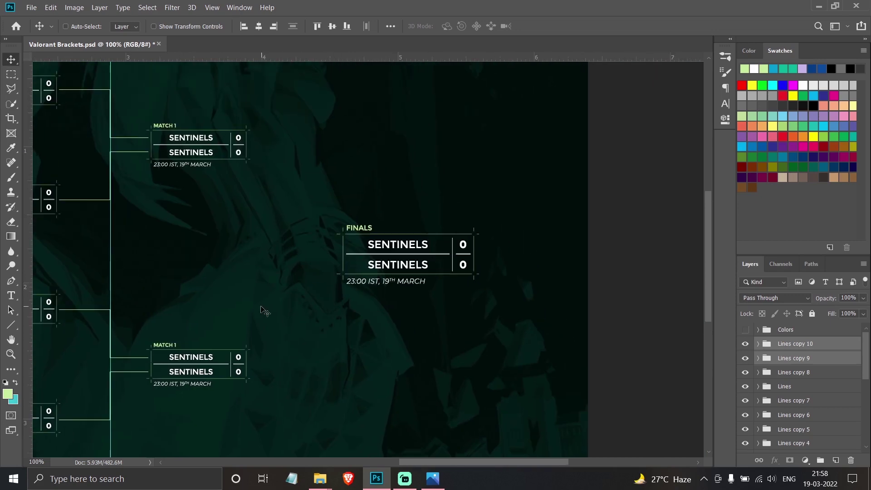
{"action": "key", "text": "ctrl+plus"}
{"action": "scroll", "coordinate": [215, 284], "scroll_direction": "up", "scroll_amount": 2}
{"action": "left_click_drag", "start_coordinate": [27, 282], "coordinate": [228, 274]}
{"action": "left_click", "coordinate": [11, 325]}
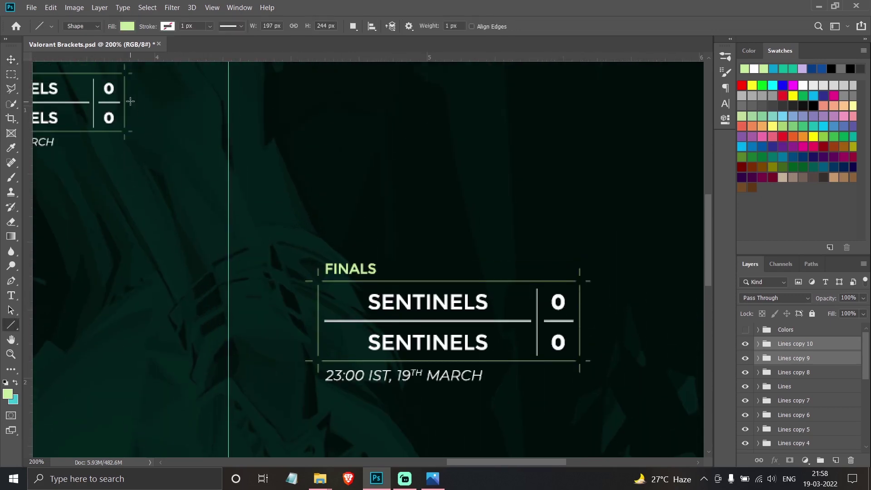
Draw a three-segment connector from the first Semi Finals match to the upper team of the Finals box, redrawing its vertical segment
{"action": "left_click_drag", "start_coordinate": [130, 99], "coordinate": [228, 100]}
{"action": "left_click_drag", "start_coordinate": [234, 303], "coordinate": [228, 299]}
{"action": "left_click_drag", "start_coordinate": [228, 101], "coordinate": [228, 298]}
{"action": "key", "text": "v"}
{"action": "left_click", "coordinate": [851, 460]}
{"action": "key", "text": "u"}
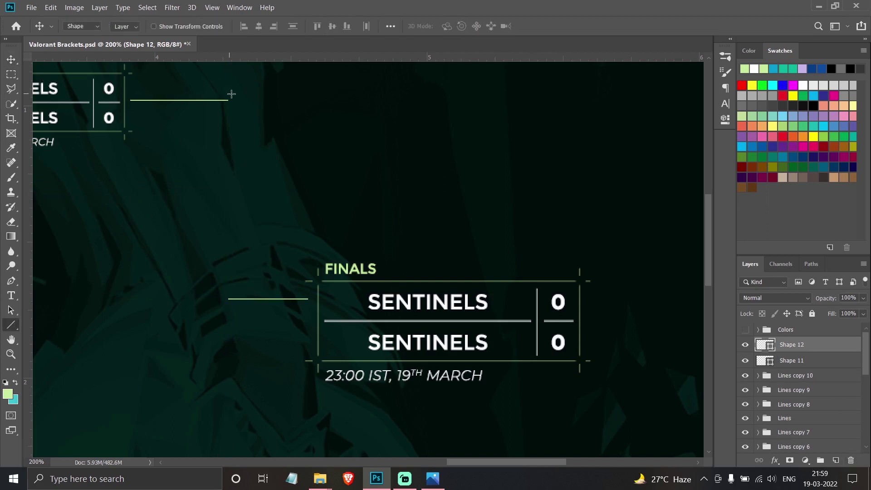
{"action": "left_click_drag", "start_coordinate": [249, 302], "coordinate": [248, 302]}
{"action": "key", "text": "v"}
{"action": "left_click_drag", "start_coordinate": [294, 147], "coordinate": [297, 148]}
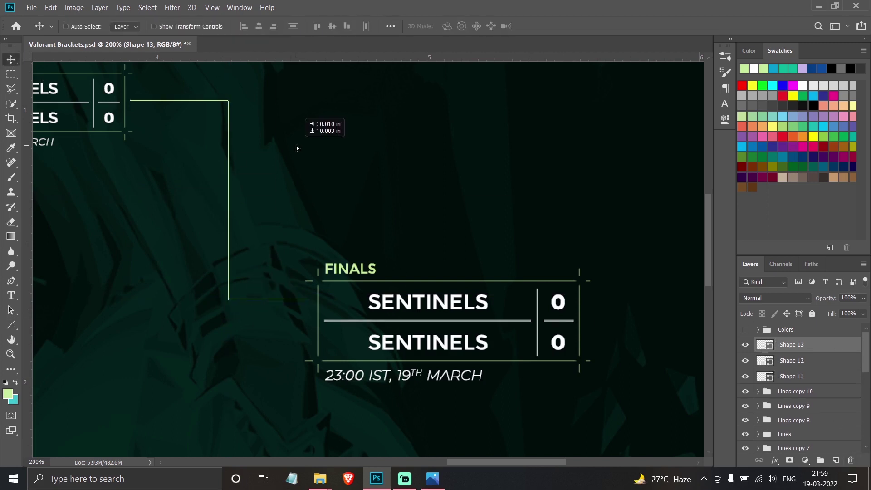
Group the three Semi Finals-to-Finals line shapes and rename the group Lines
{"action": "scroll", "coordinate": [264, 118], "scroll_direction": "down", "scroll_amount": 2}
{"action": "key", "text": "ctrl+minus"}
{"action": "left_click", "coordinate": [790, 375], "text": "shift"}
{"action": "key", "text": "ctrl+g"}
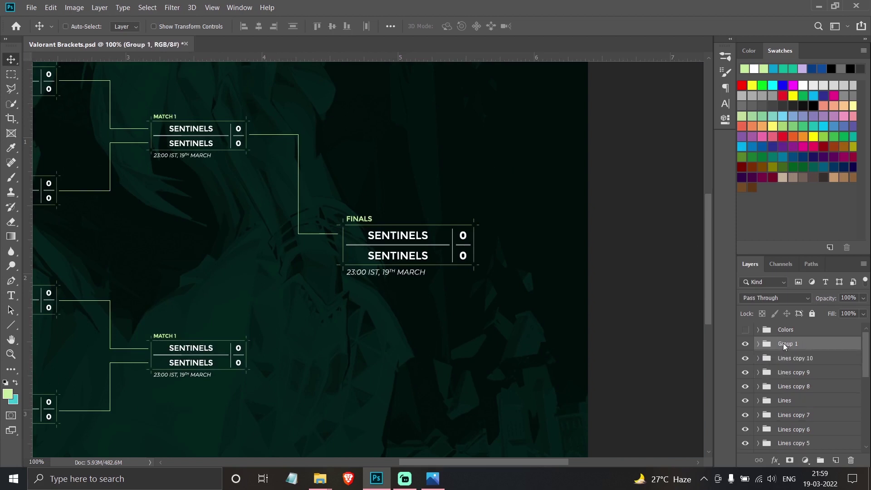
{"action": "double_click", "coordinate": [785, 343]}
{"action": "type", "text": "Lines"}
{"action": "key", "text": "Return"}
Duplicate the Finals connector, flip it vertically and place it from the second Semi Finals match to the Finals box's lower team
{"action": "left_click_drag", "start_coordinate": [817, 346], "coordinate": [835, 459]}
{"action": "key", "text": "ctrl+t"}
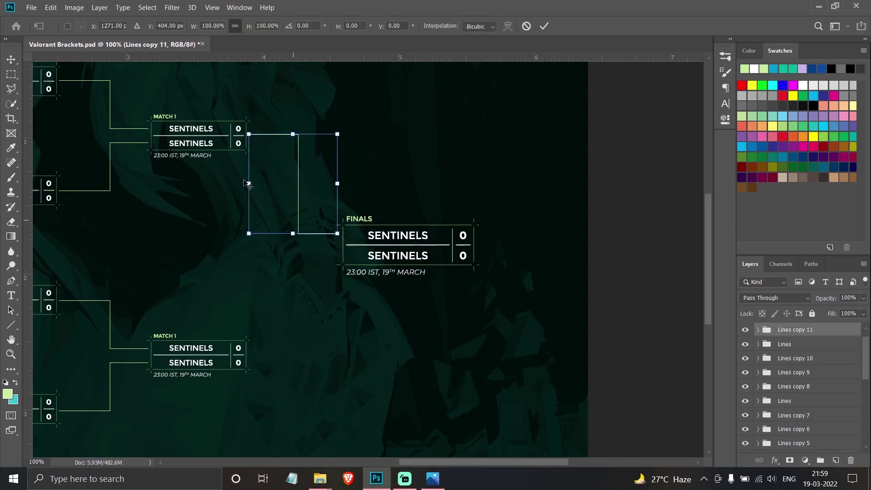
{"action": "right_click", "coordinate": [246, 179]}
{"action": "left_click", "coordinate": [272, 319]}
{"action": "key", "text": "ctrl+z"}
{"action": "right_click", "coordinate": [306, 183]}
{"action": "left_click", "coordinate": [321, 331]}
{"action": "key", "text": "Return"}
{"action": "left_click_drag", "start_coordinate": [292, 197], "coordinate": [291, 319]}
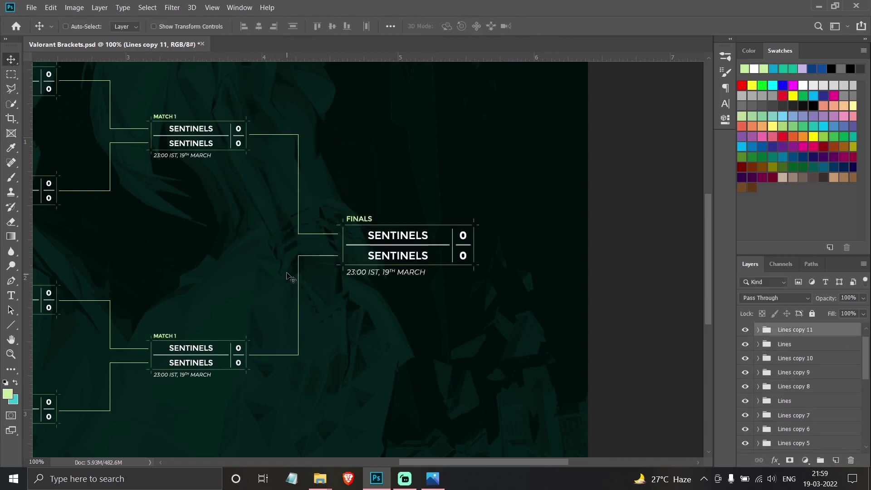
{"action": "left_click_drag", "start_coordinate": [286, 271], "coordinate": [290, 285]}
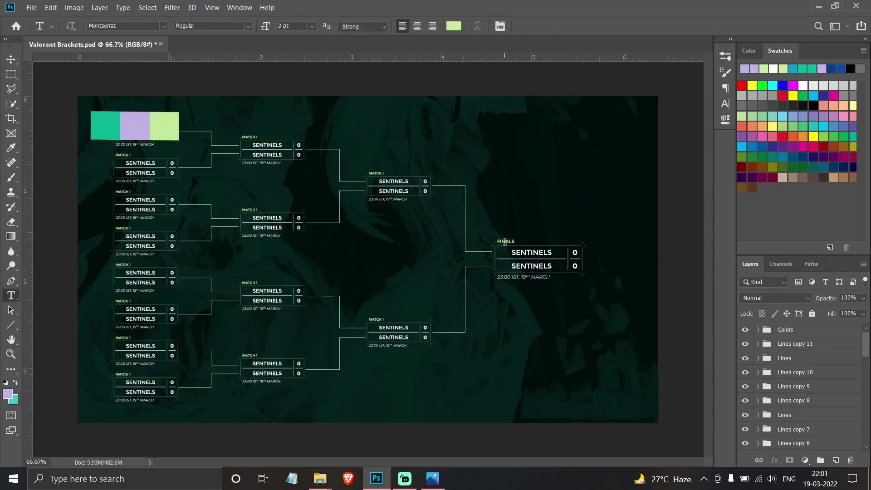
Set the font size of the FINALS label text to 5 pt
{"action": "double_click", "coordinate": [773, 445]}
{"action": "left_click_drag", "start_coordinate": [298, 26], "coordinate": [235, 31]}
{"action": "type", "text": "5"}
{"action": "key", "text": "Return"}
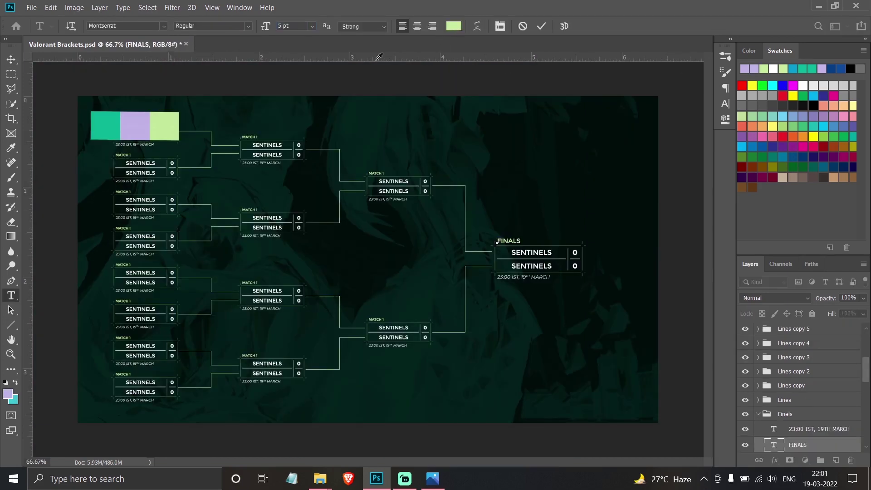
Color the FINALS text with the teal sampled from the reference swatches, and hide the Colors group
{"action": "left_click", "coordinate": [107, 125]}
{"action": "left_click", "coordinate": [824, 248]}
{"action": "left_click", "coordinate": [10, 60]}
{"action": "scroll", "coordinate": [754, 353], "scroll_direction": "up", "scroll_amount": 6}
{"action": "left_click", "coordinate": [745, 330]}
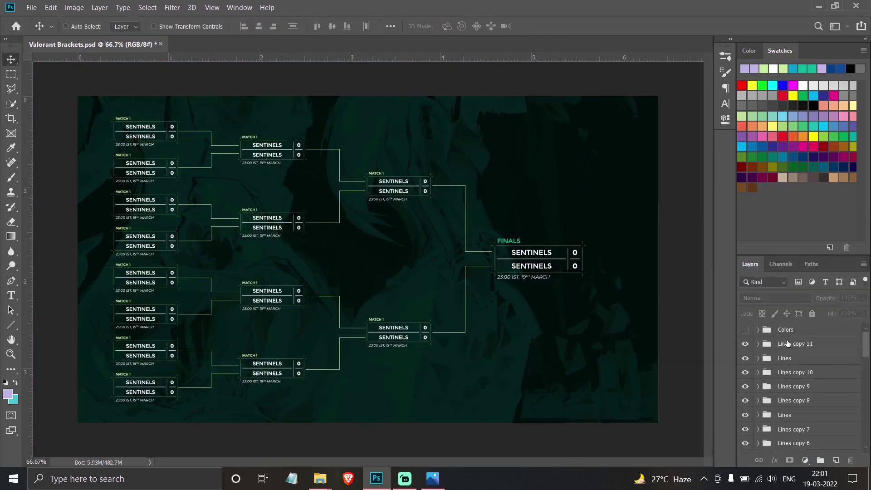
Group all the connector line groups together and name the group Lines
{"action": "left_click", "coordinate": [786, 343]}
{"action": "key", "text": "ctrl+g"}
{"action": "double_click", "coordinate": [784, 329]}
{"action": "type", "text": "Lines"}
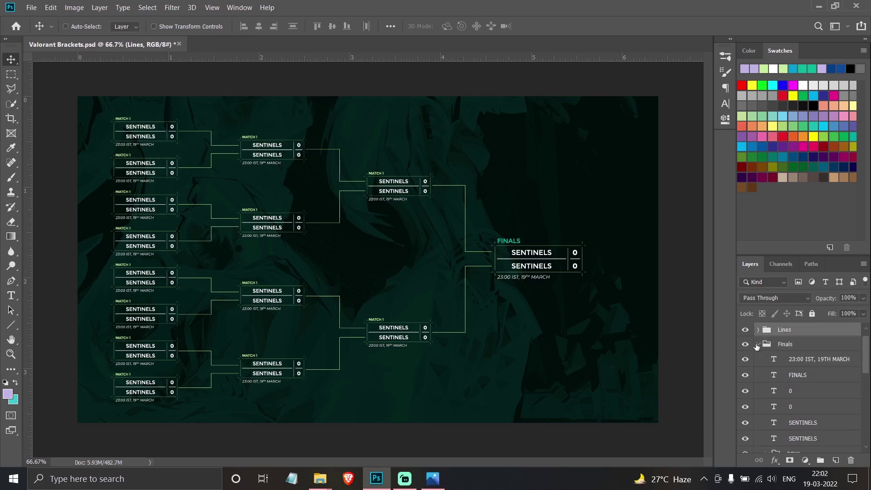
Group the Lines group with all the match box groups and name the new group Brackets
{"action": "left_click", "coordinate": [757, 345], "text": "ctrl"}
{"action": "left_click", "coordinate": [784, 345]}
{"action": "left_click", "coordinate": [786, 389]}
{"action": "scroll", "coordinate": [785, 385], "scroll_direction": "up", "scroll_amount": 1}
{"action": "left_click", "coordinate": [784, 347], "text": "shift"}
{"action": "key", "text": "ctrl+g"}
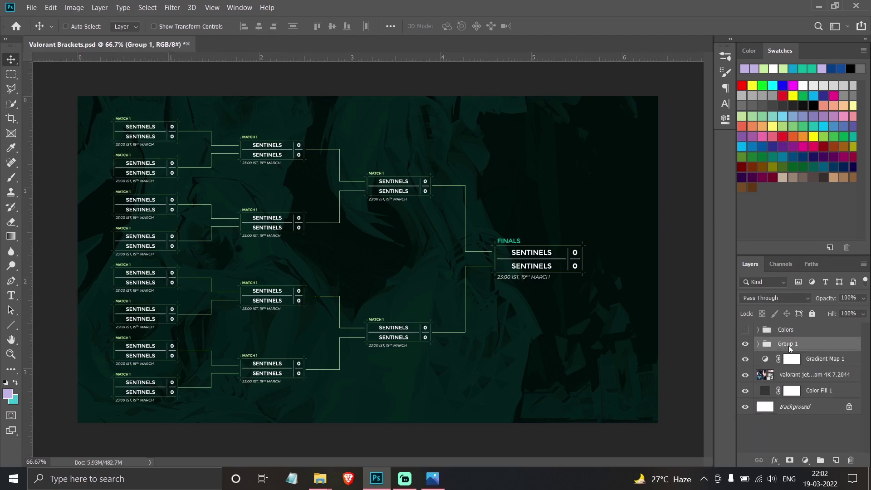
{"action": "type", "text": "s"}
Align the Brackets group to the center of the Background layer
{"action": "left_click", "coordinate": [791, 408]}
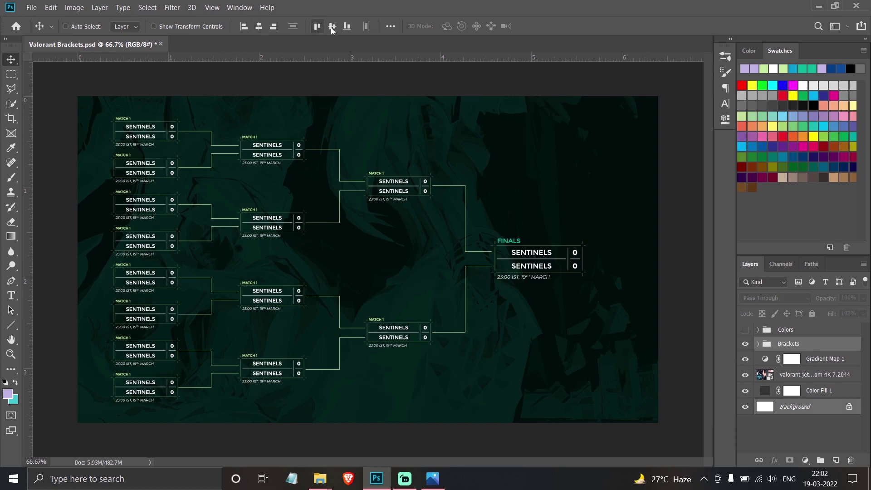
{"action": "left_click", "coordinate": [332, 28]}
{"action": "left_click", "coordinate": [789, 407], "text": "ctrl"}
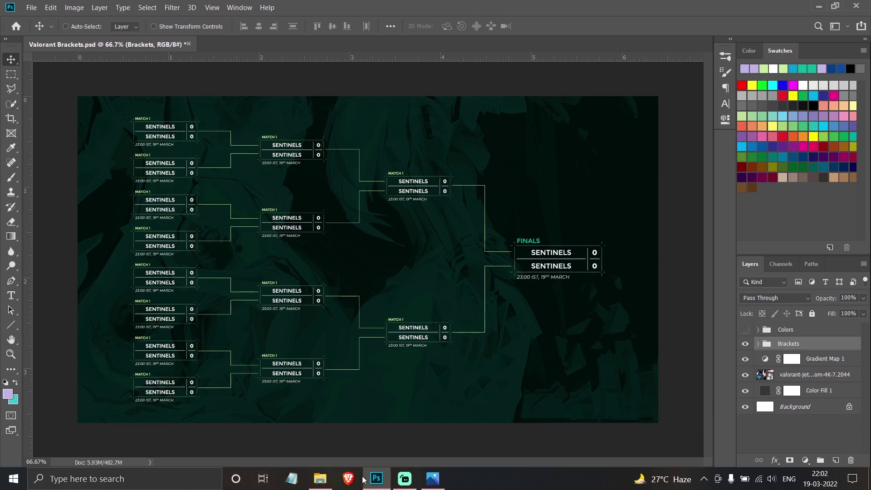
Place the VALORANT_Challengers_logo image from the file explorer into the bracket document
{"action": "left_click", "coordinate": [320, 478]}
{"action": "left_click_drag", "start_coordinate": [251, 119], "coordinate": [424, 274]}
{"action": "key", "text": "Return"}
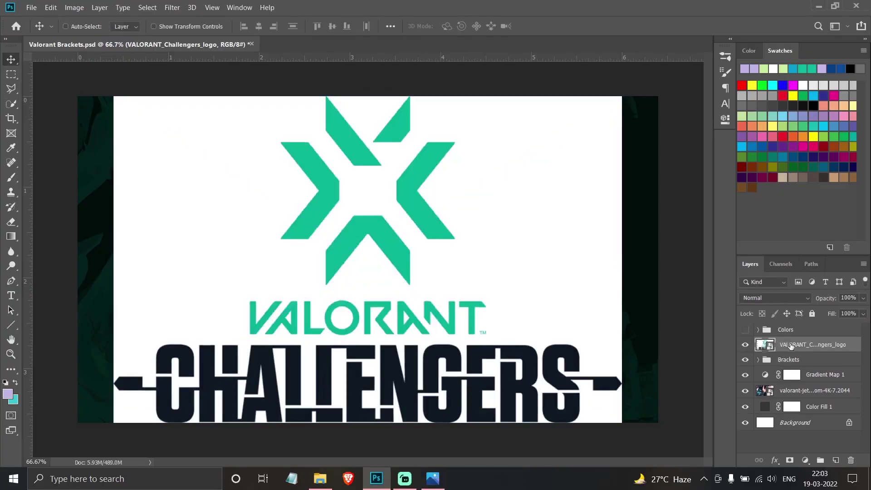
Convert the placed logo layer to a Smart Object and open its contents for editing
{"action": "right_click", "coordinate": [790, 344]}
{"action": "left_click", "coordinate": [654, 103]}
{"action": "double_click", "coordinate": [764, 345]}
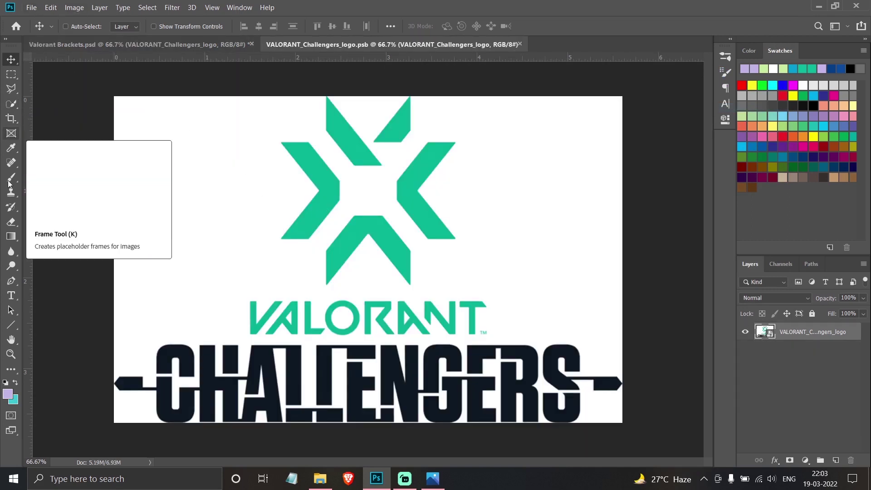
Select the logo's white background with Color Range at fuzziness 200, and invert the selection to the logo artwork
{"action": "left_click", "coordinate": [146, 8]}
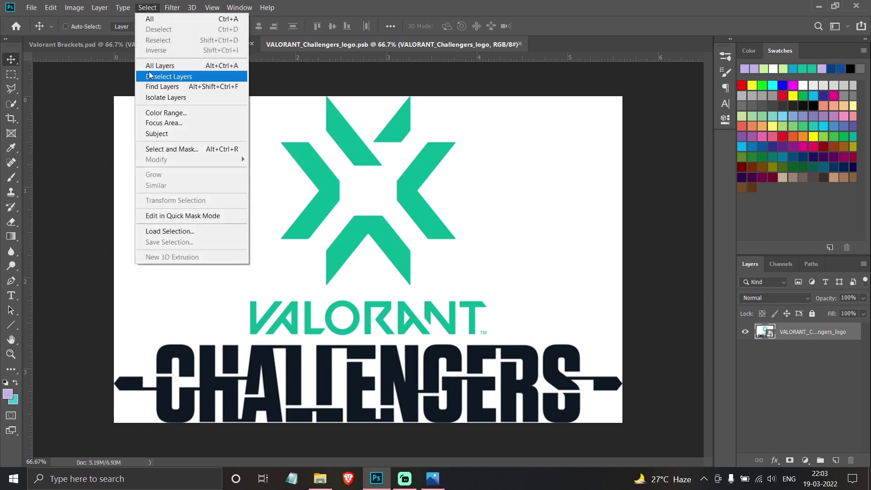
{"action": "left_click", "coordinate": [157, 117]}
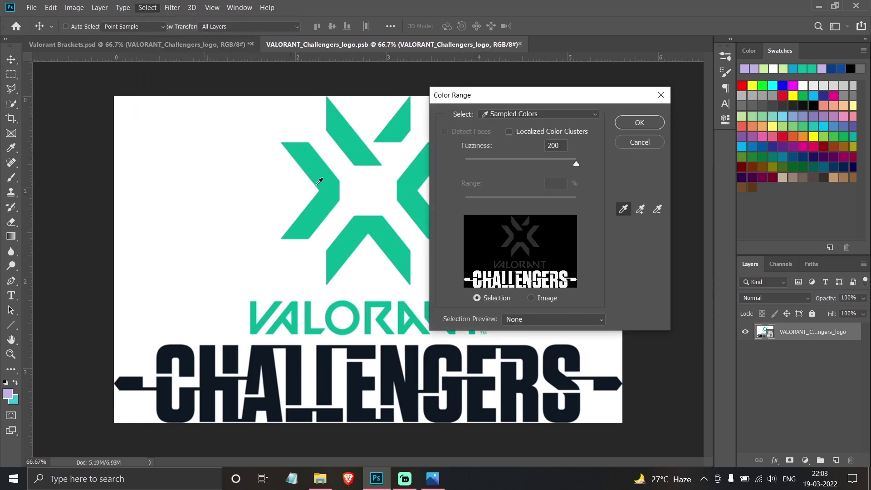
{"action": "left_click", "coordinate": [251, 182]}
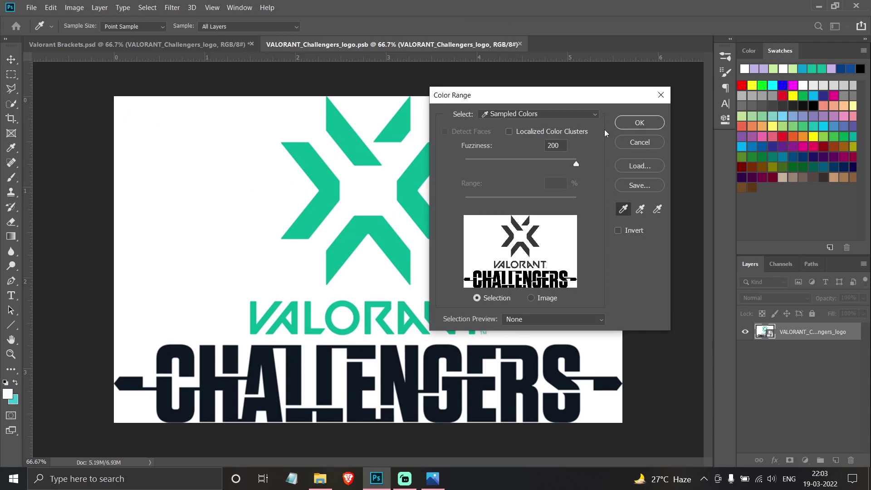
{"action": "left_click", "coordinate": [640, 122]}
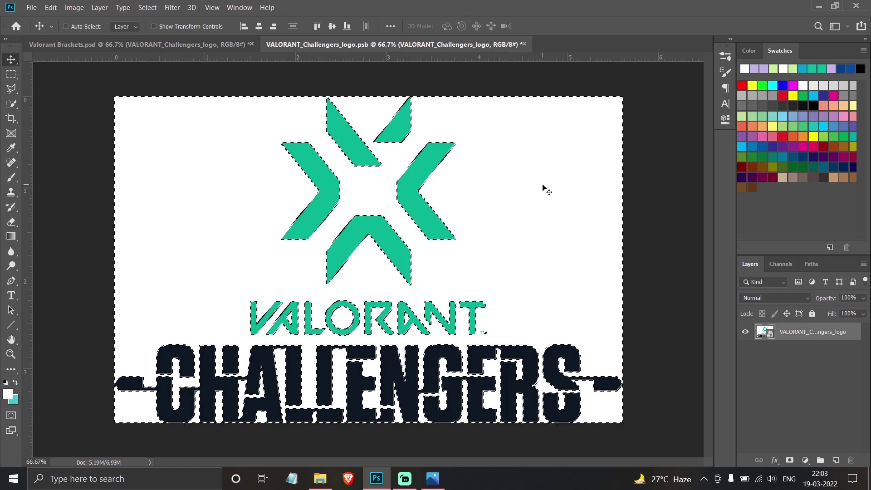
{"action": "key", "text": "ctrl+shift+i"}
Subtract the white areas inside the A letters of VALORANT from the selection using a smaller Quick Selection brush
{"action": "key", "text": "w"}
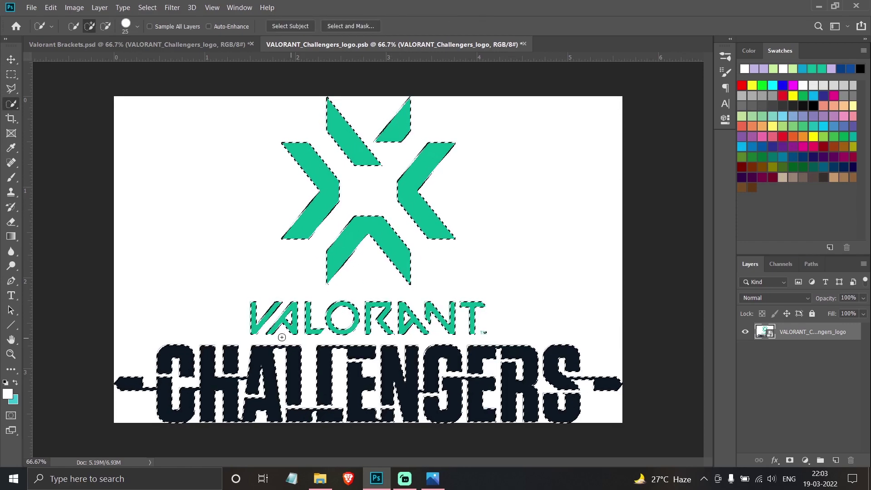
{"action": "scroll", "coordinate": [216, 319], "scroll_direction": "up", "scroll_amount": 4}
{"action": "key", "text": "bracketleft"}
{"action": "key", "text": "bracketleft"}
{"action": "key", "text": "bracketleft"}
{"action": "key", "text": "bracketleft"}
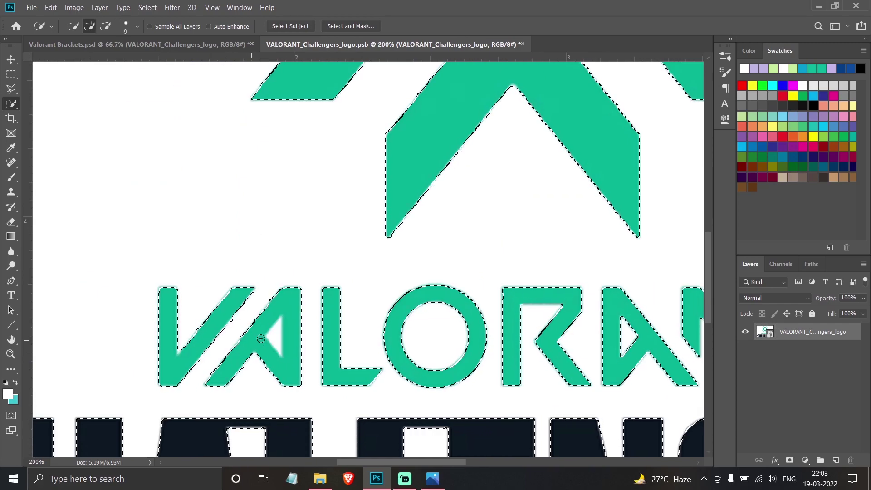
{"action": "left_click", "coordinate": [275, 337], "text": "alt"}
{"action": "left_click_drag", "start_coordinate": [511, 257], "coordinate": [307, 224]}
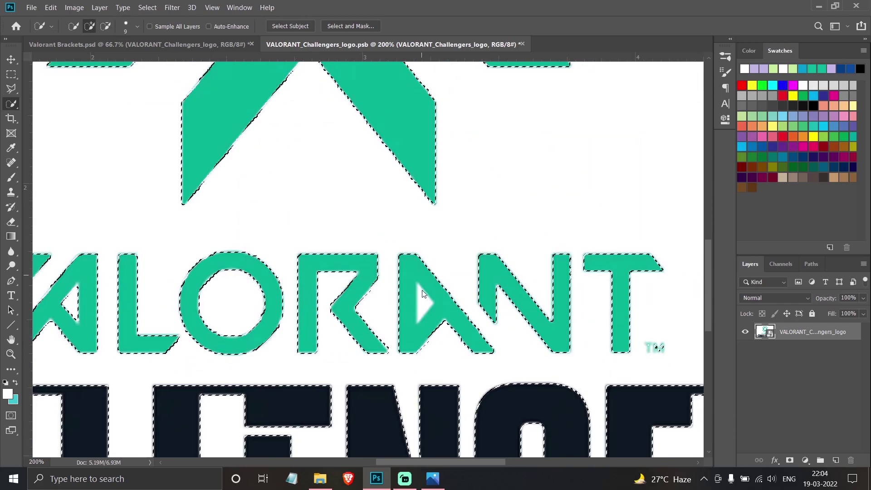
Mask the logo layer with the selection, and save and close the smart object contents
{"action": "left_click", "coordinate": [789, 460]}
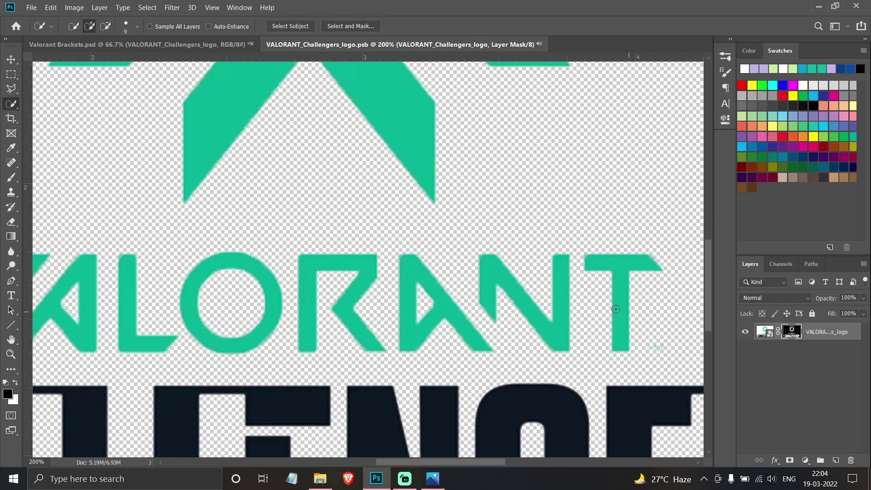
{"action": "scroll", "coordinate": [579, 300], "scroll_direction": "down", "scroll_amount": 2}
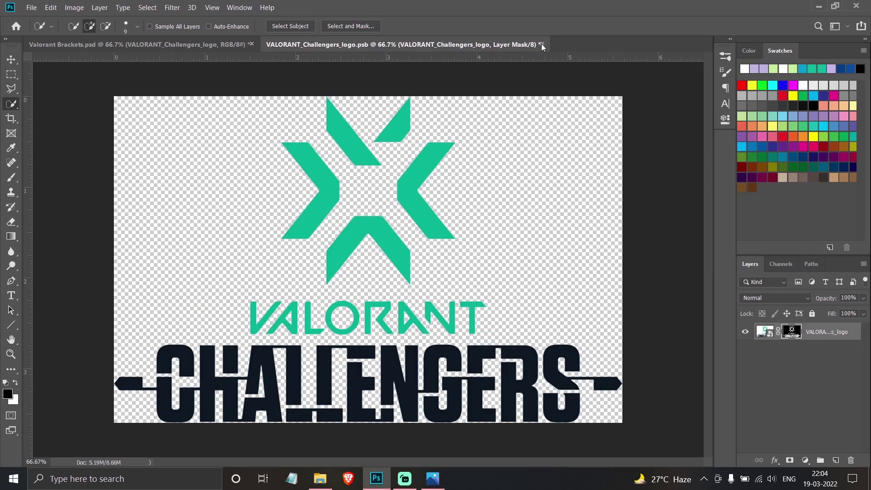
{"action": "key", "text": "ctrl+w"}
{"action": "left_click", "coordinate": [404, 188]}
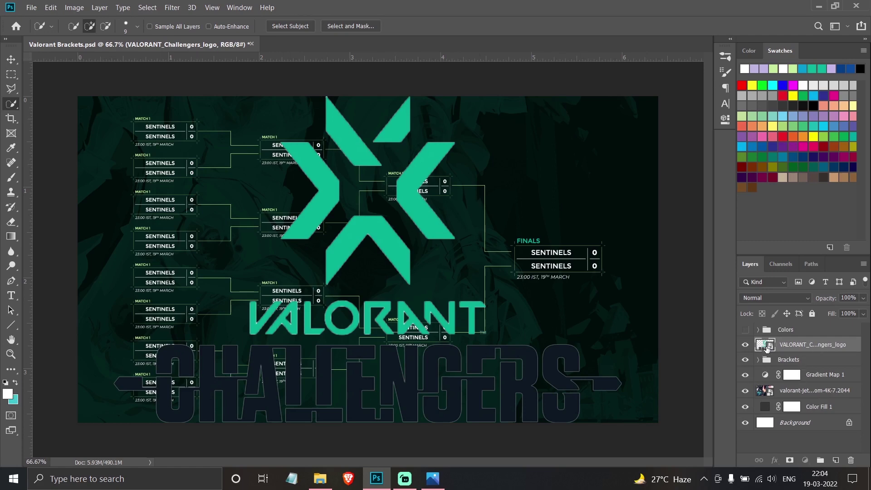
Reopen the logo's contents and add a white Solid Color fill over a rectangular selection around the CHALLENGERS lettering
{"action": "double_click", "coordinate": [765, 346]}
{"action": "left_click", "coordinate": [11, 77]}
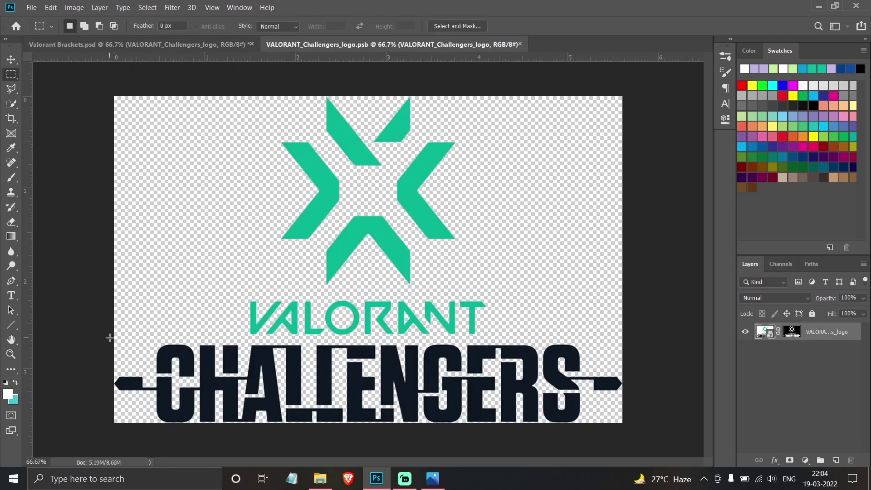
{"action": "left_click_drag", "start_coordinate": [113, 337], "coordinate": [703, 424]}
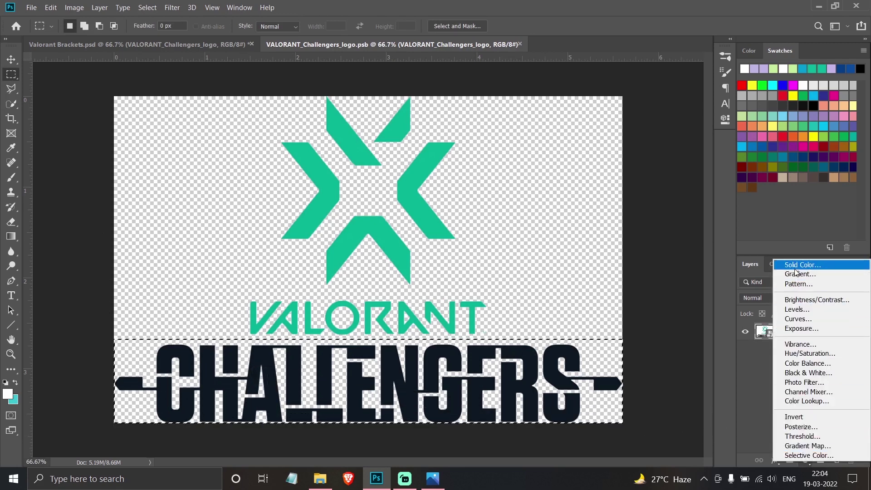
{"action": "left_click", "coordinate": [800, 265]}
{"action": "left_click", "coordinate": [815, 250]}
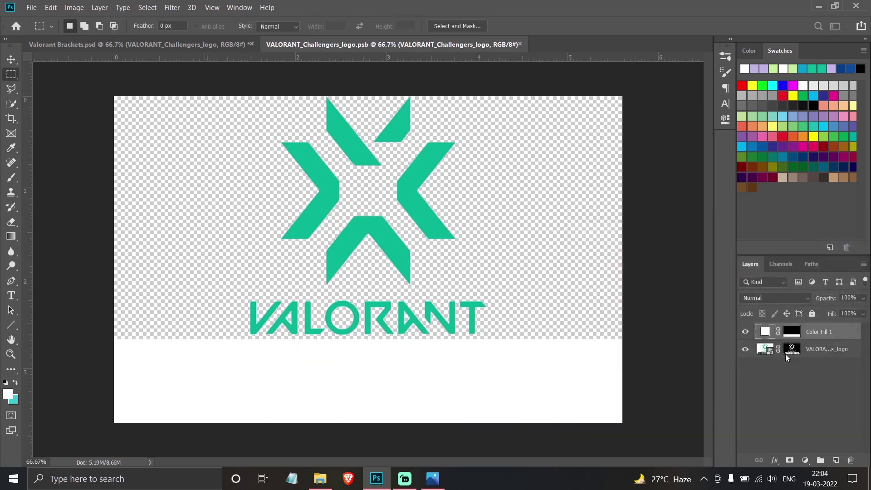
Clip the white fill to the logo layer, and save and close the smart object contents
{"action": "right_click", "coordinate": [815, 331]}
{"action": "left_click", "coordinate": [681, 208]}
{"action": "left_click", "coordinate": [681, 208]}
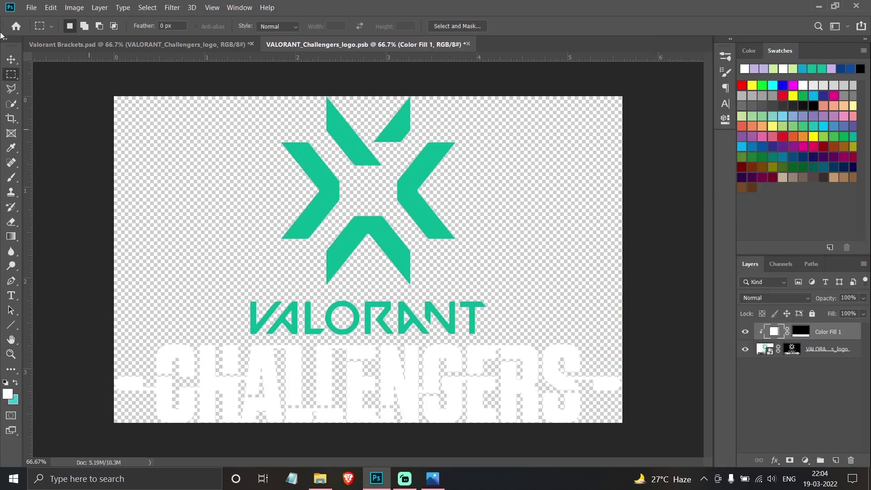
{"action": "left_click", "coordinate": [10, 59]}
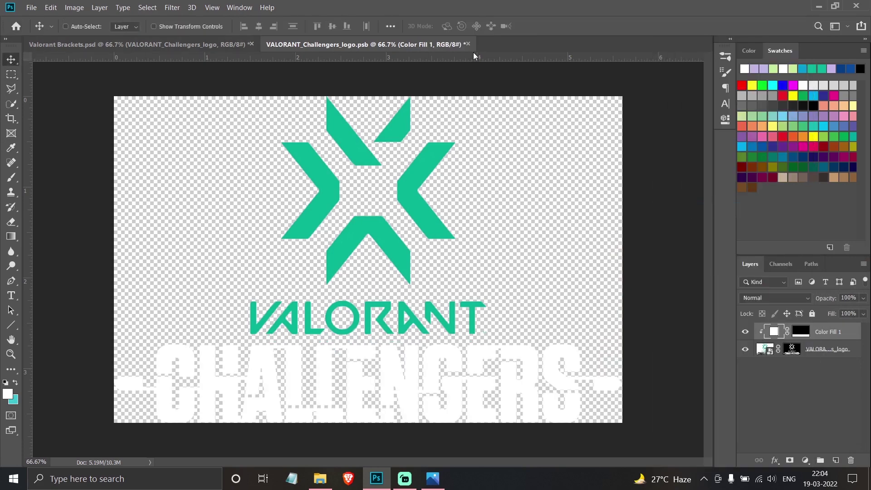
{"action": "left_click", "coordinate": [467, 45]}
{"action": "left_click", "coordinate": [408, 187]}
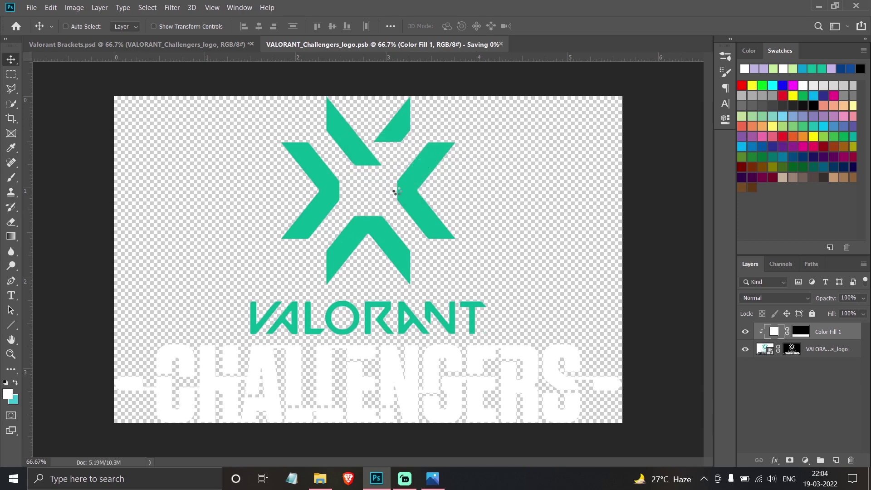
{"action": "key", "text": "ctrl"}
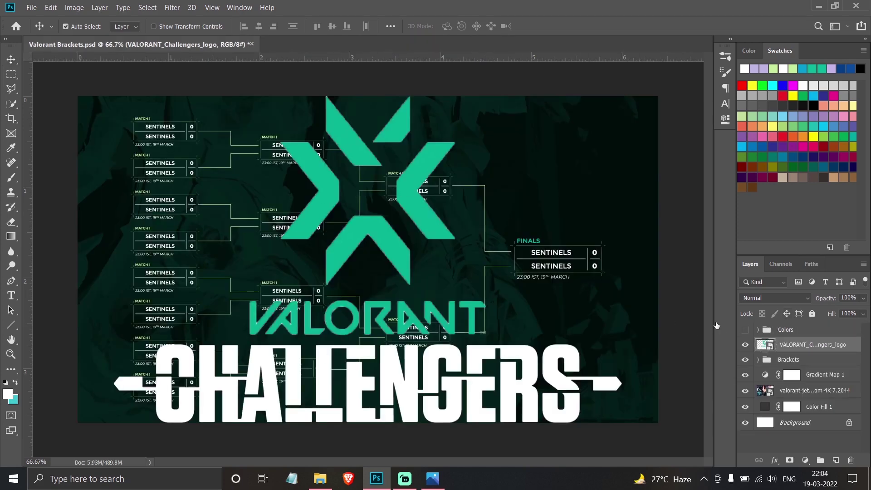
Scale the Challengers logo to about 16.68% and position it in the canvas's upper-right corner
{"action": "key", "text": "ctrl+t"}
{"action": "left_click_drag", "start_coordinate": [113, 422], "coordinate": [537, 151]}
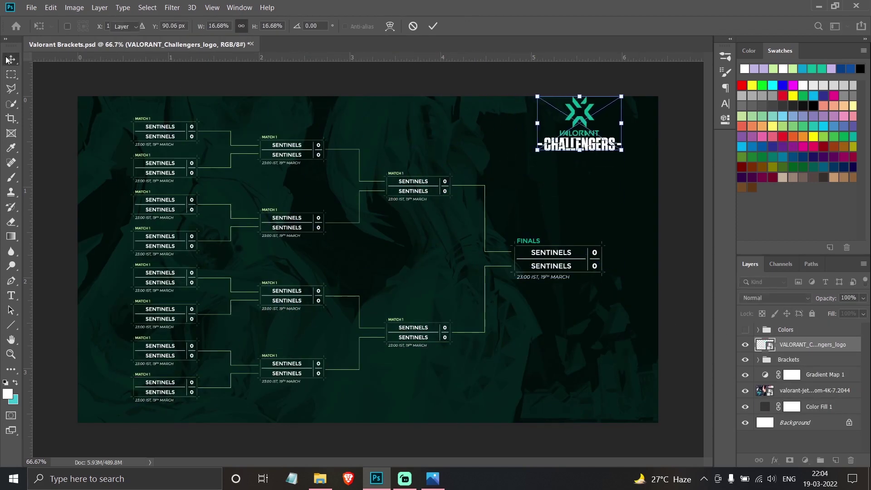
{"action": "key", "text": "Return"}
{"action": "left_click_drag", "start_coordinate": [588, 123], "coordinate": [600, 143]}
Shift the Brackets group about 0.28 in to the left, and nudge the logo slightly within the upper-right corner
{"action": "left_click_drag", "start_coordinate": [245, 285], "coordinate": [219, 284]}
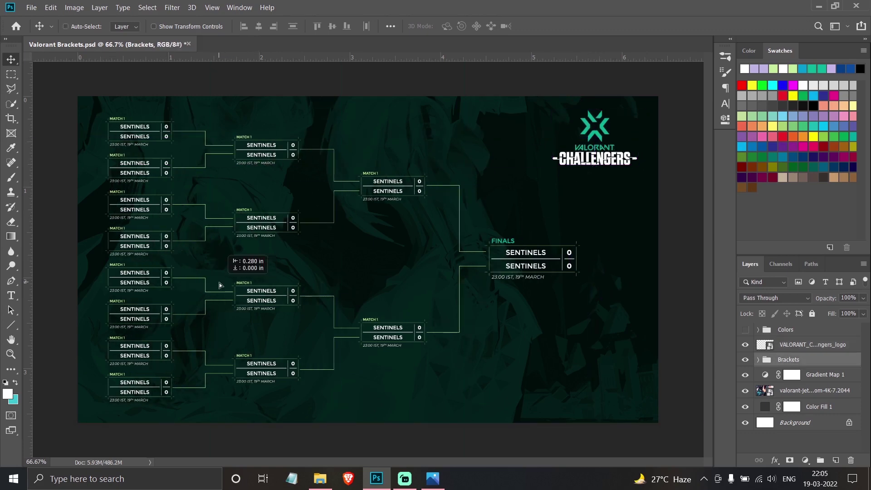
{"action": "left_click", "coordinate": [792, 345]}
{"action": "left_click_drag", "start_coordinate": [598, 143], "coordinate": [599, 147]}
Switch to Photos and examine the reference Bracket.png for its legend, decorative marks, match boxes and logo area
{"action": "left_click", "coordinate": [432, 479]}
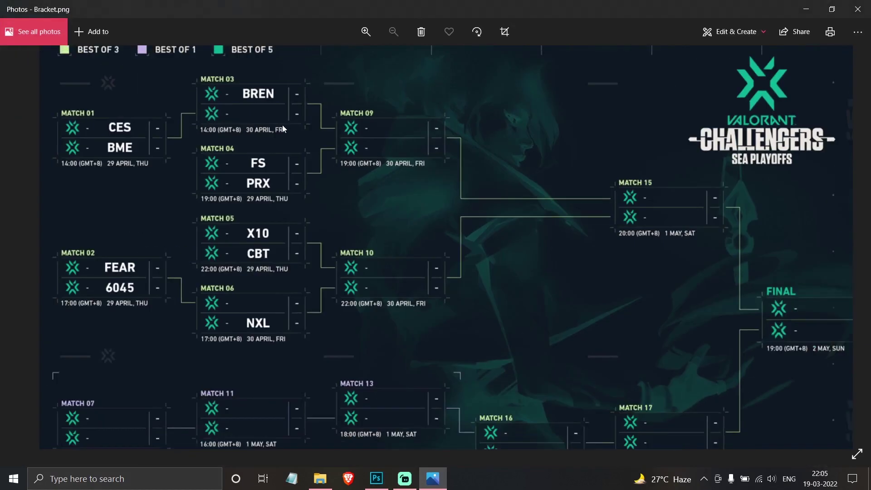
{"action": "scroll", "coordinate": [256, 150], "scroll_direction": "up", "scroll_amount": 3}
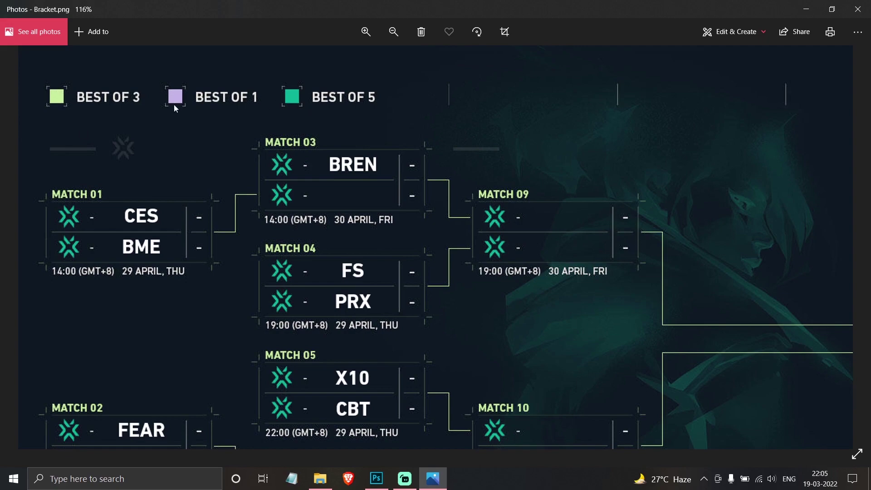
{"action": "left_click_drag", "start_coordinate": [281, 226], "coordinate": [337, 66]}
{"action": "left_click_drag", "start_coordinate": [424, 285], "coordinate": [388, 158]}
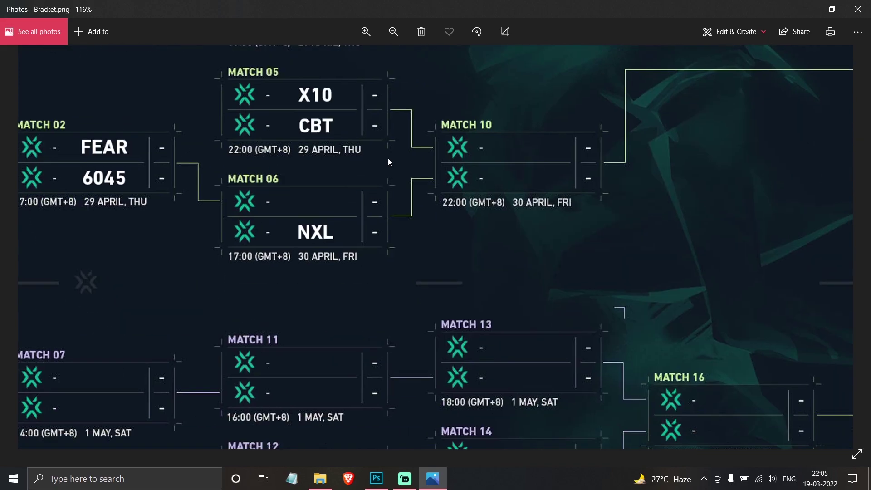
{"action": "left_click_drag", "start_coordinate": [476, 201], "coordinate": [126, 224]}
{"action": "scroll", "coordinate": [437, 309], "scroll_direction": "up", "scroll_amount": 5}
{"action": "scroll", "coordinate": [415, 296], "scroll_direction": "right", "scroll_amount": 2}
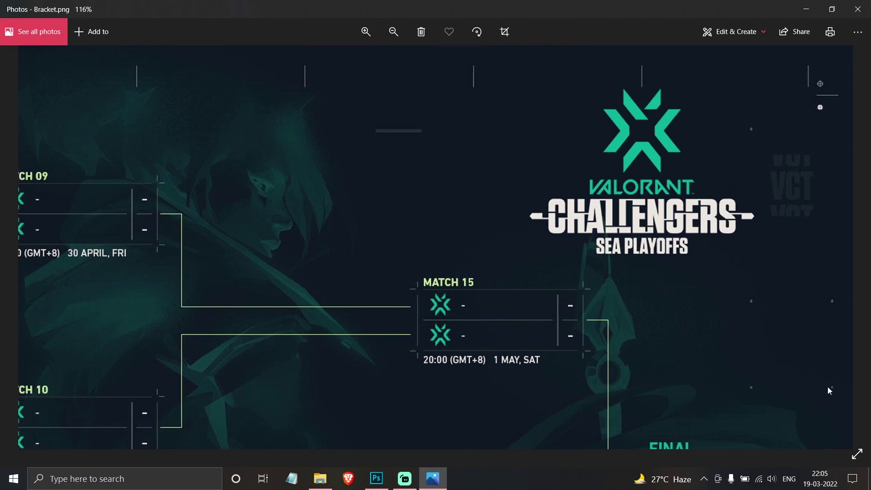
{"action": "scroll", "coordinate": [429, 115], "scroll_direction": "up", "scroll_amount": 1}
{"action": "scroll", "coordinate": [430, 114], "scroll_direction": "left", "scroll_amount": 1}
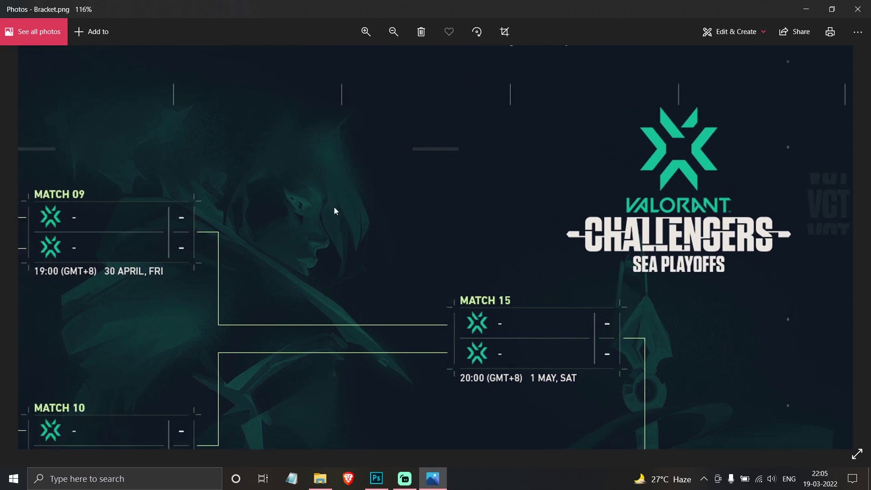
{"action": "scroll", "coordinate": [334, 207], "scroll_direction": "down", "scroll_amount": 3}
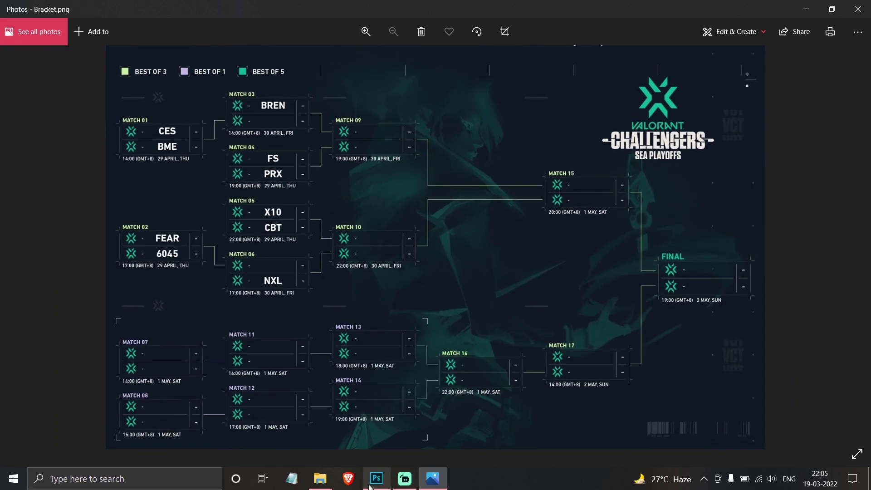
Switch back to Photoshop and draw a short vertical line near the canvas's upper edge, above the first Semi Finals match
{"action": "left_click", "coordinate": [376, 478]}
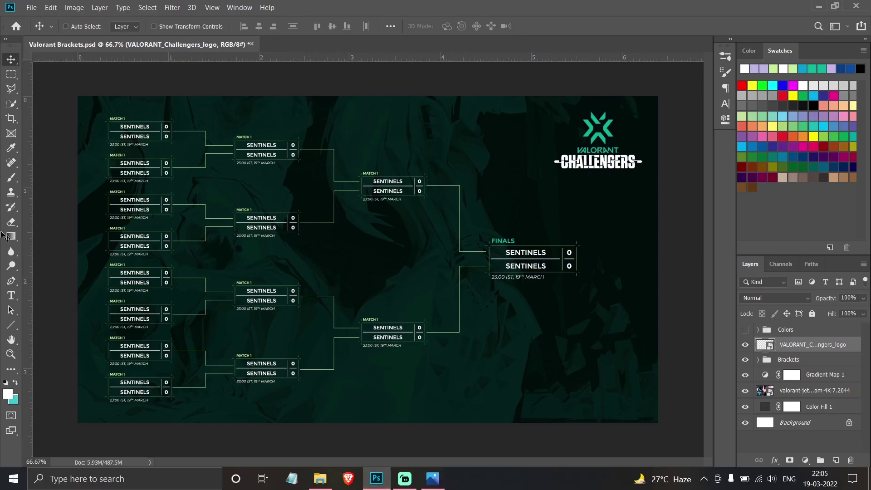
{"action": "left_click", "coordinate": [11, 325]}
{"action": "left_click_drag", "start_coordinate": [393, 109], "coordinate": [393, 122]}
{"action": "left_click", "coordinate": [11, 59]}
{"action": "left_click_drag", "start_coordinate": [806, 347], "coordinate": [806, 399]}
{"action": "key", "text": "ctrl+z"}
{"action": "left_click_drag", "start_coordinate": [790, 330], "coordinate": [790, 383]}
{"action": "key", "text": "ctrl+z"}
Move the new line's layer below the Brackets group, directly above Gradient Map 1
{"action": "left_click", "coordinate": [790, 330]}
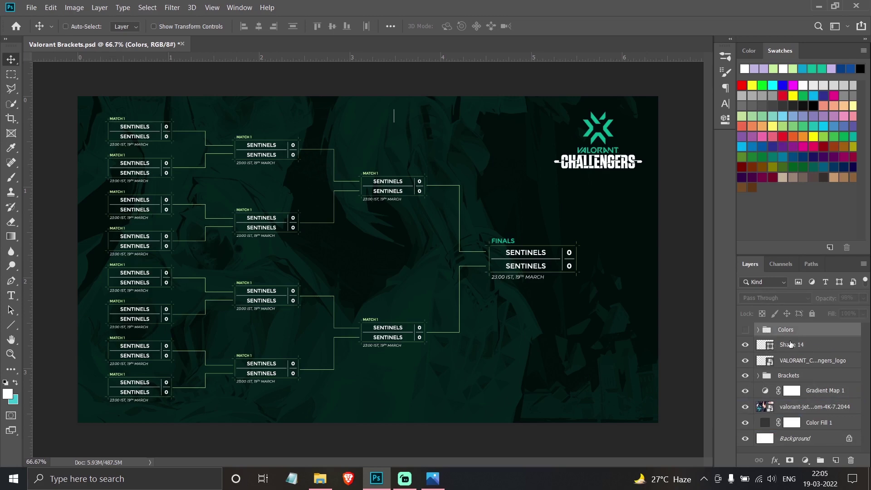
{"action": "left_click", "coordinate": [790, 344]}
{"action": "left_click_drag", "start_coordinate": [791, 358], "coordinate": [792, 383]}
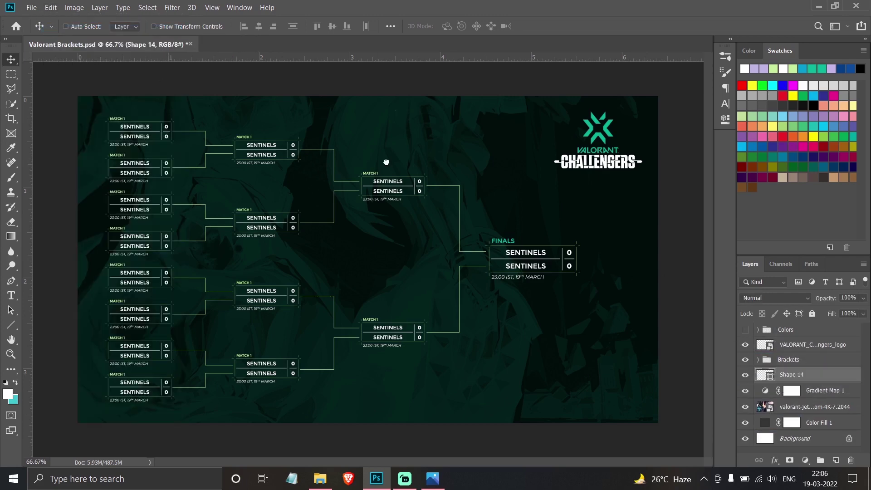
Duplicate the vertical line into a row of nine lines across the canvas's upper edge
{"action": "key", "text": "ctrl+j"}
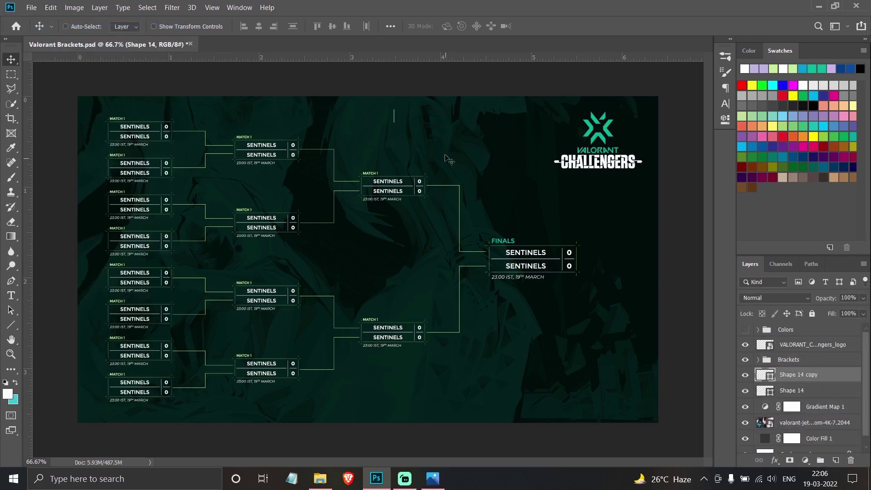
{"action": "left_click_drag", "start_coordinate": [510, 161], "coordinate": [525, 163]}
{"action": "left_click", "coordinate": [788, 391], "text": "shift"}
{"action": "key", "text": "ctrl+j"}
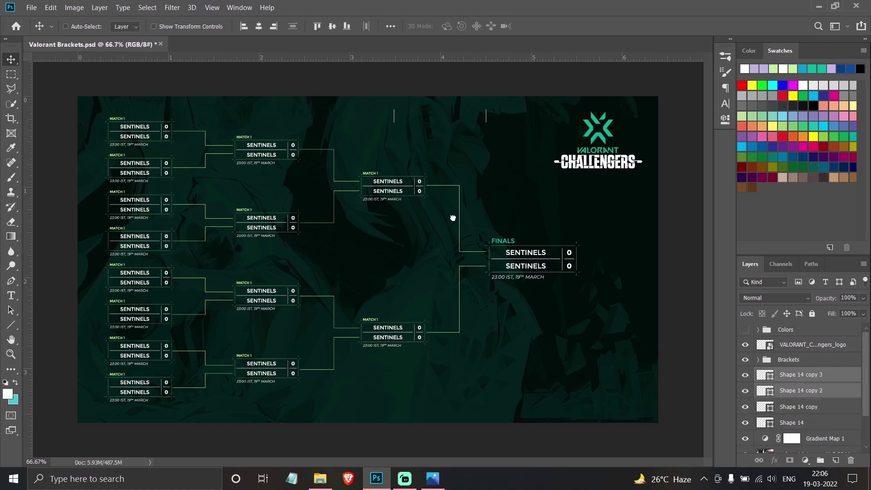
{"action": "left_click_drag", "start_coordinate": [447, 216], "coordinate": [539, 185]}
{"action": "left_click", "coordinate": [805, 422], "text": "shift"}
{"action": "key", "text": "ctrl+j"}
{"action": "left_click_drag", "start_coordinate": [470, 232], "coordinate": [221, 152]}
{"action": "left_click", "coordinate": [816, 375]}
{"action": "left_click", "coordinate": [818, 390], "text": "shift"}
{"action": "left_click_drag", "start_coordinate": [817, 390], "coordinate": [835, 460]}
{"action": "left_click_drag", "start_coordinate": [277, 170], "coordinate": [65, 151]}
{"action": "left_click", "coordinate": [816, 375]}
{"action": "left_click_drag", "start_coordinate": [816, 375], "coordinate": [835, 460]}
{"action": "left_click_drag", "start_coordinate": [108, 136], "coordinate": [644, 126]}
Distribute the nine lines evenly across the canvas and group them under the name Lines
{"action": "scroll", "coordinate": [794, 424], "scroll_direction": "down", "scroll_amount": 5}
{"action": "scroll", "coordinate": [794, 424], "scroll_direction": "down", "scroll_amount": 2}
{"action": "left_click", "coordinate": [795, 420], "text": "shift"}
{"action": "left_click", "coordinate": [366, 27]}
{"action": "key", "text": "ctrl+g"}
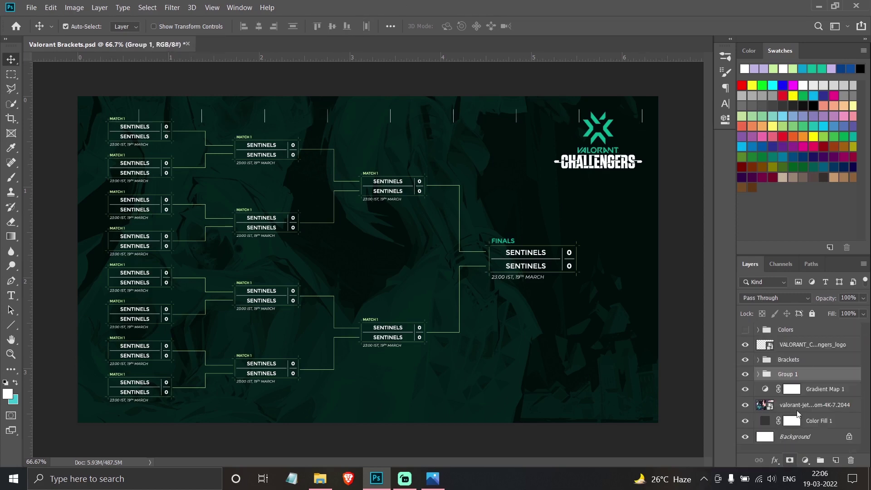
{"action": "double_click", "coordinate": [787, 374]}
{"action": "type", "text": "Lines"}
{"action": "key", "text": "Return"}
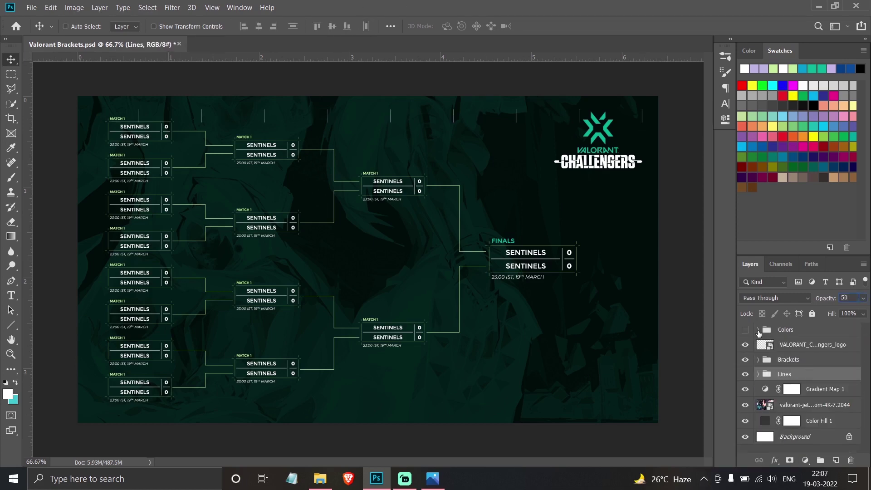
Set the Lines group's opacity to 25% and place a copy of the row along the canvas's lower edge
{"action": "key", "text": "Return"}
{"action": "key", "text": "ctrl+j"}
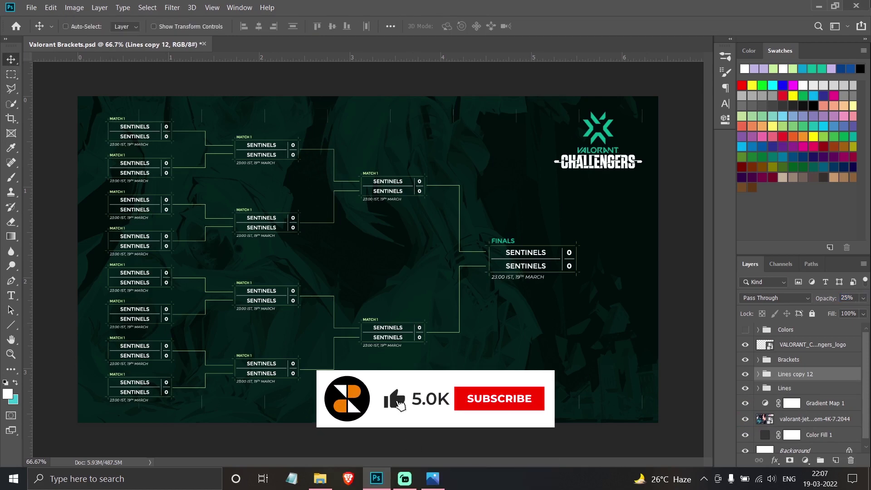
Draw a small white 8 px square with the Rectangle tool, to the left of the Challengers logo
{"action": "left_click", "coordinate": [11, 325]}
{"action": "left_click", "coordinate": [59, 325]}
{"action": "left_click_drag", "start_coordinate": [526, 151], "coordinate": [528, 154]}
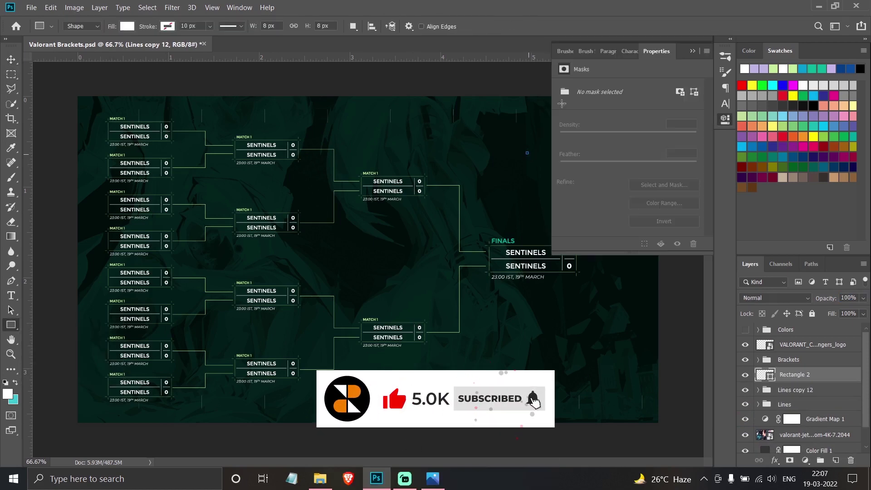
{"action": "left_click", "coordinate": [692, 50]}
{"action": "left_click", "coordinate": [10, 59]}
Duplicate the small square repeatedly into a horizontal row beside and across the Challengers logo
{"action": "left_click_drag", "start_coordinate": [543, 205], "coordinate": [544, 191]}
{"action": "left_click_drag", "start_coordinate": [548, 210], "coordinate": [566, 210]}
{"action": "left_click", "coordinate": [818, 392], "text": "shift"}
{"action": "left_click_drag", "start_coordinate": [818, 392], "coordinate": [835, 459]}
{"action": "left_click_drag", "start_coordinate": [551, 206], "coordinate": [592, 206]}
{"action": "left_click", "coordinate": [795, 406], "text": "ctrl"}
{"action": "left_click", "coordinate": [794, 422], "text": "ctrl"}
{"action": "left_click_drag", "start_coordinate": [795, 421], "coordinate": [835, 460]}
{"action": "left_click", "coordinate": [799, 375]}
{"action": "left_click_drag", "start_coordinate": [800, 376], "coordinate": [836, 460]}
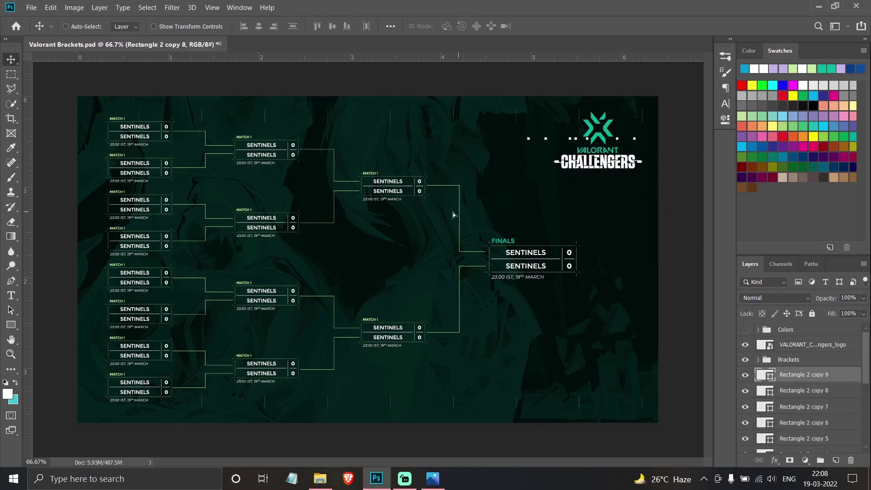
Stretch the row of squares left to the second-round matches, distribute the squares evenly, and group them
{"action": "left_click_drag", "start_coordinate": [452, 212], "coordinate": [258, 200]}
{"action": "scroll", "coordinate": [799, 399], "scroll_direction": "down", "scroll_amount": 4}
{"action": "left_click", "coordinate": [799, 416], "text": "shift"}
{"action": "left_click", "coordinate": [368, 27]}
{"action": "left_click", "coordinate": [799, 417]}
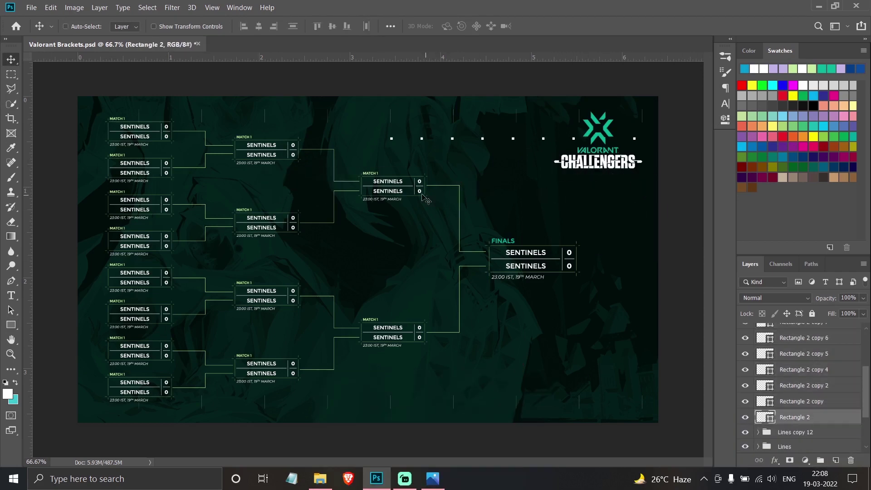
{"action": "left_click_drag", "start_coordinate": [415, 196], "coordinate": [297, 193]}
{"action": "scroll", "coordinate": [799, 358], "scroll_direction": "up", "scroll_amount": 4}
{"action": "left_click", "coordinate": [799, 360], "text": "shift"}
{"action": "left_click", "coordinate": [367, 26]}
{"action": "key", "text": "ctrl+g"}
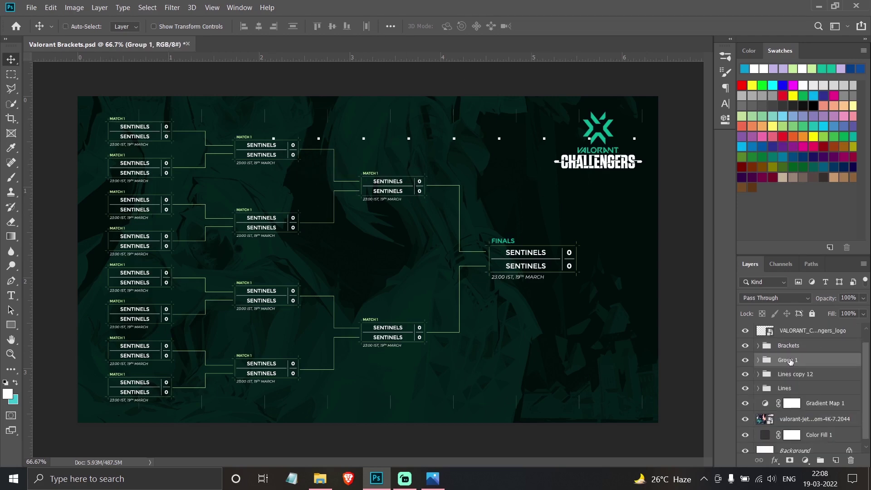
Duplicate the row of squares down the canvas to make eight rows
{"action": "left_click_drag", "start_coordinate": [476, 204], "coordinate": [499, 299], "text": "alt"}
{"action": "left_click", "coordinate": [786, 374], "text": "shift"}
{"action": "left_click", "coordinate": [787, 402], "text": "shift"}
{"action": "left_click_drag", "start_coordinate": [429, 198], "coordinate": [429, 357], "text": "ctrl+alt"}
Distribute the eight rows of squares evenly in height between the upper and lower line rows
{"action": "scroll", "coordinate": [807, 425], "scroll_direction": "down", "scroll_amount": 4}
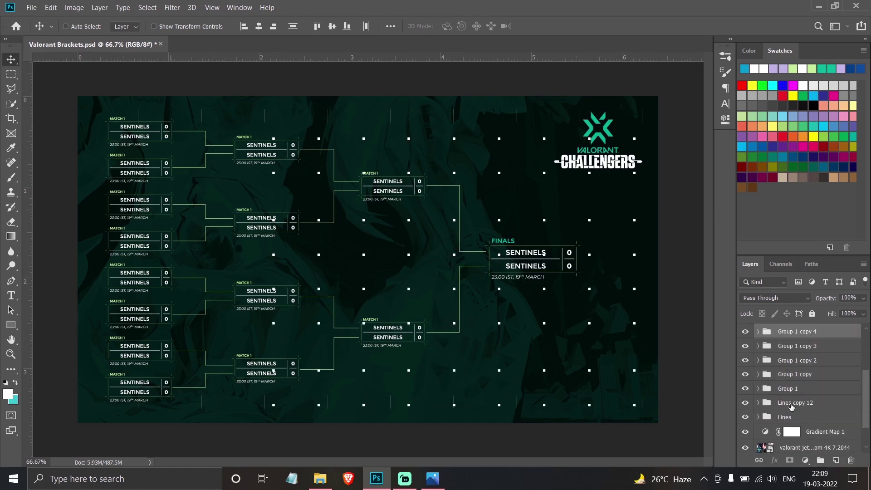
{"action": "left_click", "coordinate": [789, 402]}
{"action": "scroll", "coordinate": [794, 391], "scroll_direction": "up", "scroll_amount": 5}
{"action": "left_click", "coordinate": [790, 374], "text": "shift"}
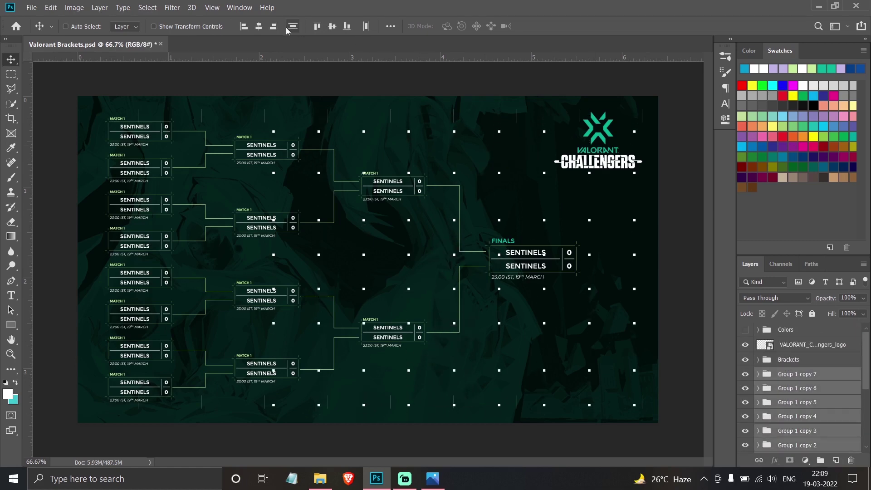
{"action": "left_click", "coordinate": [293, 26]}
Group the rows of squares together and set the group's opacity to 10%
{"action": "key", "text": "ctrl+g"}
{"action": "type", "text": "1"}
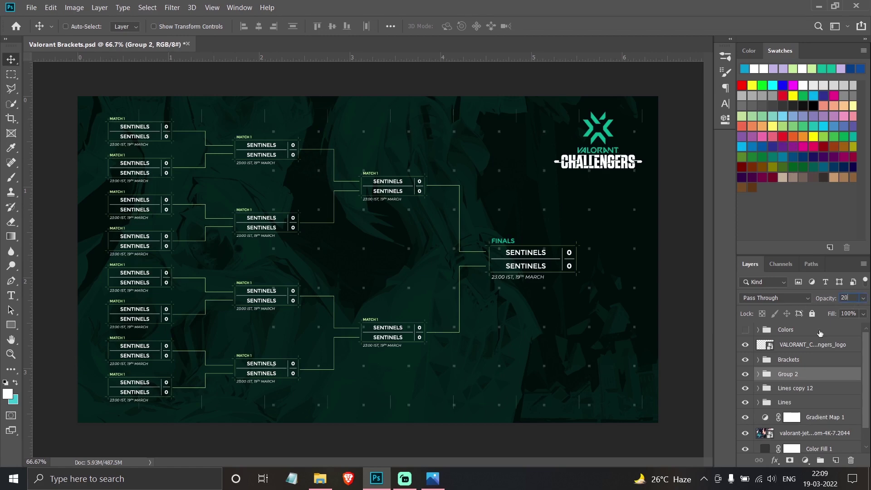
{"action": "key", "text": "Return"}
Mask the squares group so that only its part over the right portion of the canvas shows
{"action": "left_click", "coordinate": [11, 74]}
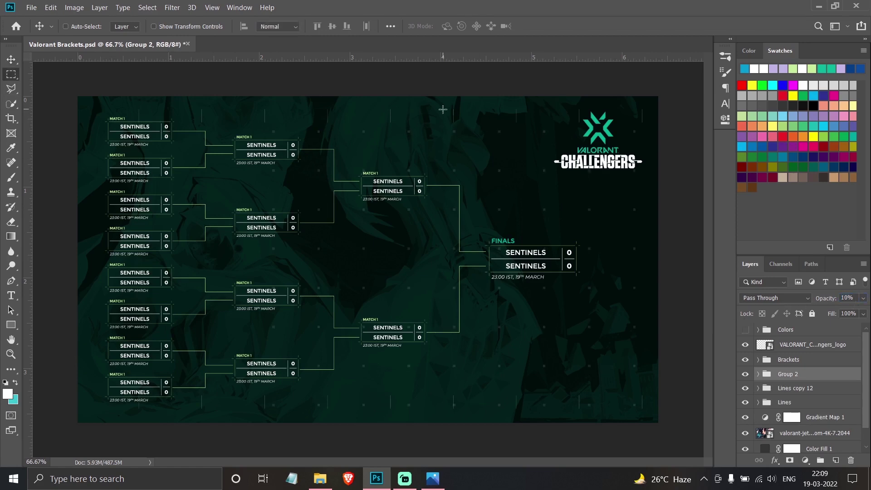
{"action": "left_click_drag", "start_coordinate": [443, 92], "coordinate": [718, 428]}
{"action": "left_click", "coordinate": [790, 460]}
Select the emblem above the Valorant wordmark in the logo and copy it to a new layer
{"action": "left_click_drag", "start_coordinate": [572, 102], "coordinate": [650, 155]}
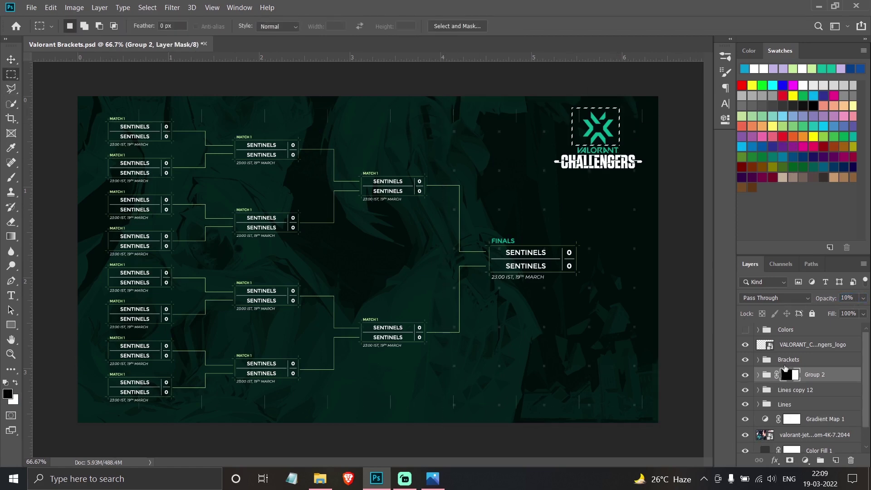
{"action": "right_click", "coordinate": [597, 131]}
{"action": "left_click", "coordinate": [634, 208]}
Apply a white Color Overlay to the copied emblem layer
{"action": "right_click", "coordinate": [791, 350]}
{"action": "left_click", "coordinate": [671, 7]}
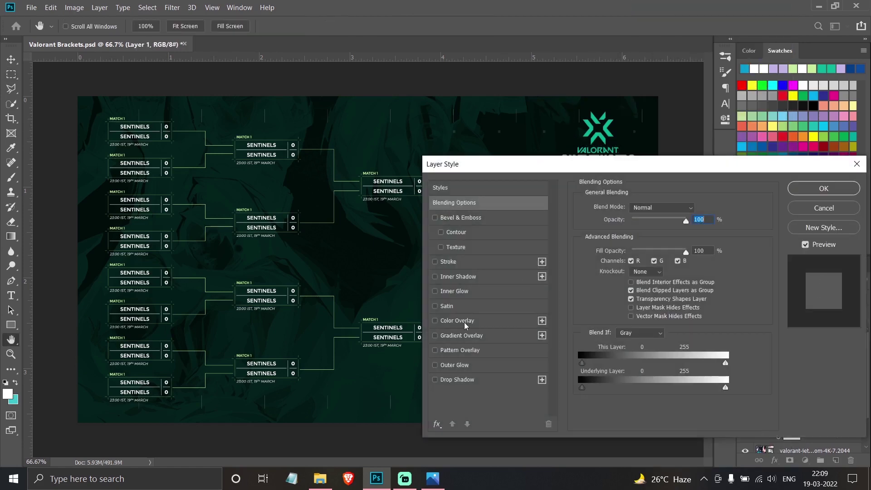
{"action": "left_click", "coordinate": [464, 321]}
{"action": "left_click", "coordinate": [698, 208]}
{"action": "left_click_drag", "start_coordinate": [603, 277], "coordinate": [558, 198]}
{"action": "left_click", "coordinate": [824, 249]}
{"action": "left_click", "coordinate": [824, 189]}
Convert the white emblem layer to a smart object and move it below the masked squares group
{"action": "right_click", "coordinate": [804, 345]}
{"action": "left_click", "coordinate": [693, 147]}
{"action": "left_click_drag", "start_coordinate": [799, 344], "coordinate": [798, 398]}
Place eight white emblems in staggered pairs between the bracket columns and to the right of the Finals match
{"action": "key", "text": "v"}
{"action": "left_click_drag", "start_coordinate": [607, 130], "coordinate": [200, 348]}
{"action": "left_click", "coordinate": [816, 405], "text": "shift"}
{"action": "left_click_drag", "start_coordinate": [269, 236], "coordinate": [423, 237]}
{"action": "left_click_drag", "start_coordinate": [362, 248], "coordinate": [363, 189]}
{"action": "left_click_drag", "start_coordinate": [819, 405], "coordinate": [835, 460]}
{"action": "left_click_drag", "start_coordinate": [372, 272], "coordinate": [505, 272]}
{"action": "left_click_drag", "start_coordinate": [492, 181], "coordinate": [635, 325]}
Group all the white emblem layers and set the group's opacity to 5%
{"action": "left_click", "coordinate": [790, 397], "text": "shift"}
{"action": "scroll", "coordinate": [791, 401], "scroll_direction": "down", "scroll_amount": 1}
{"action": "left_click", "coordinate": [792, 404], "text": "shift"}
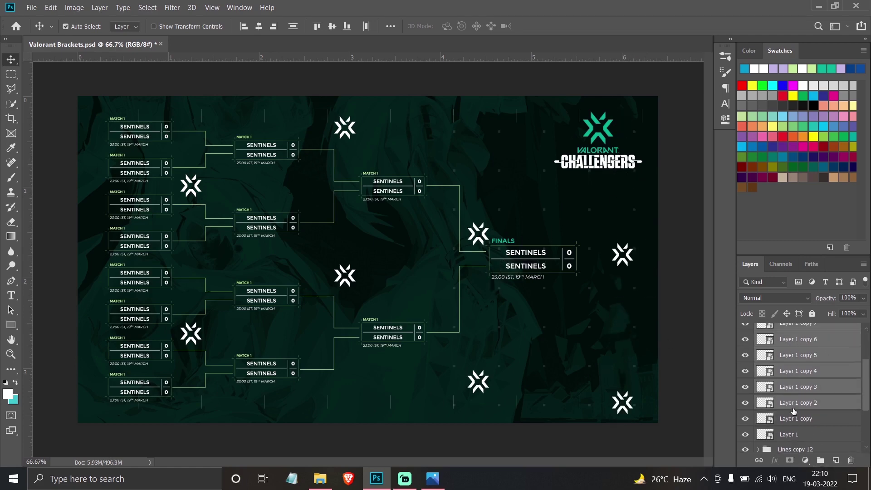
{"action": "left_click", "coordinate": [793, 433], "text": "shift"}
{"action": "key", "text": "ctrl+g"}
{"action": "type", "text": "5"}
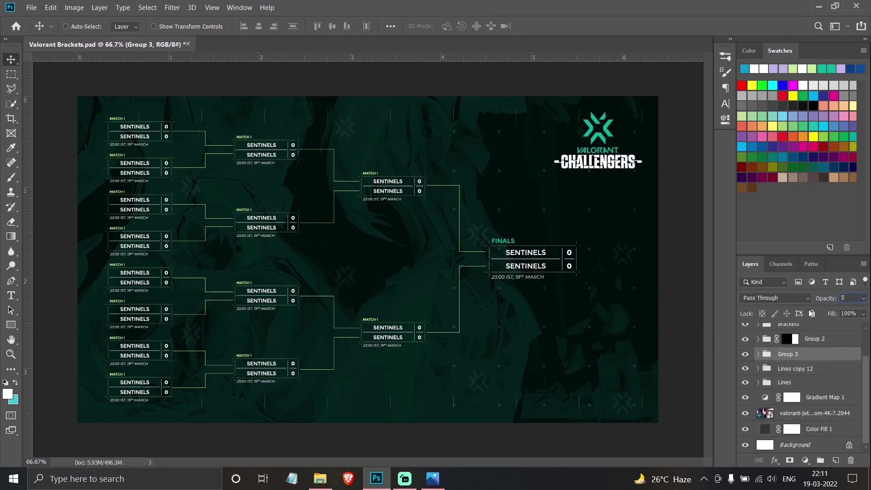
Group the squares, emblems and both line groups together under the name Decor
{"action": "left_click", "coordinate": [791, 338]}
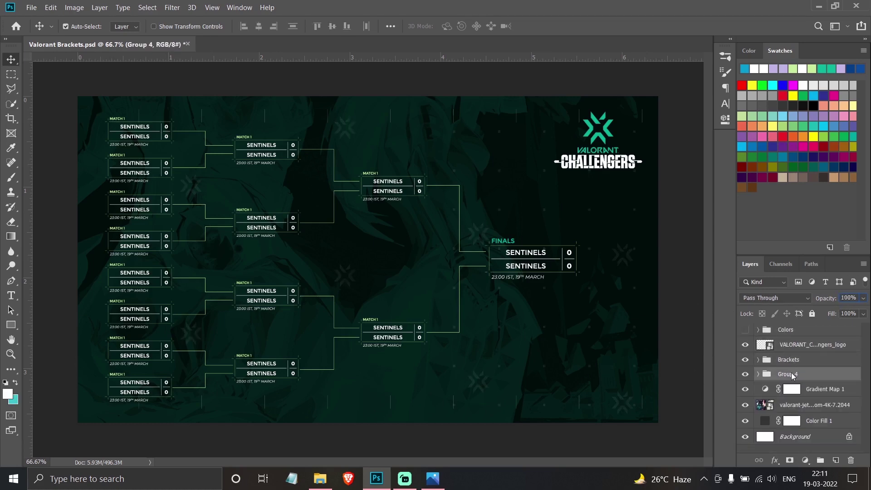
{"action": "type", "text": "cor"}
{"action": "key", "text": "Return"}
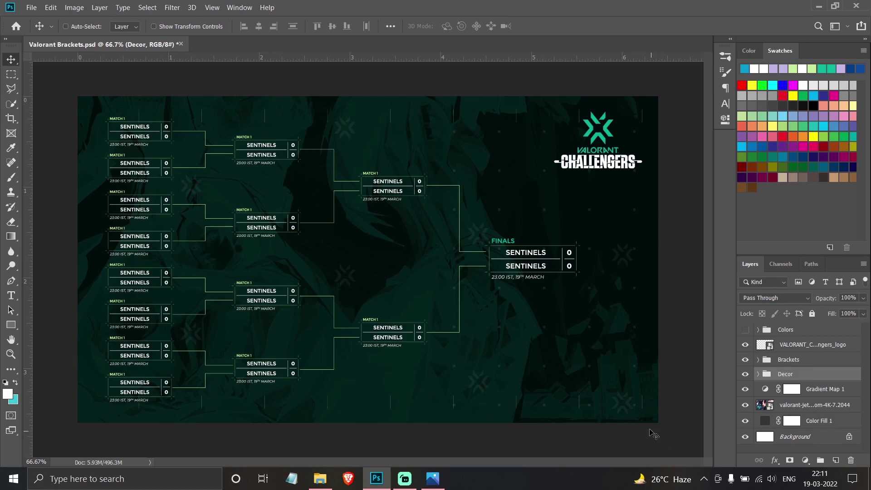